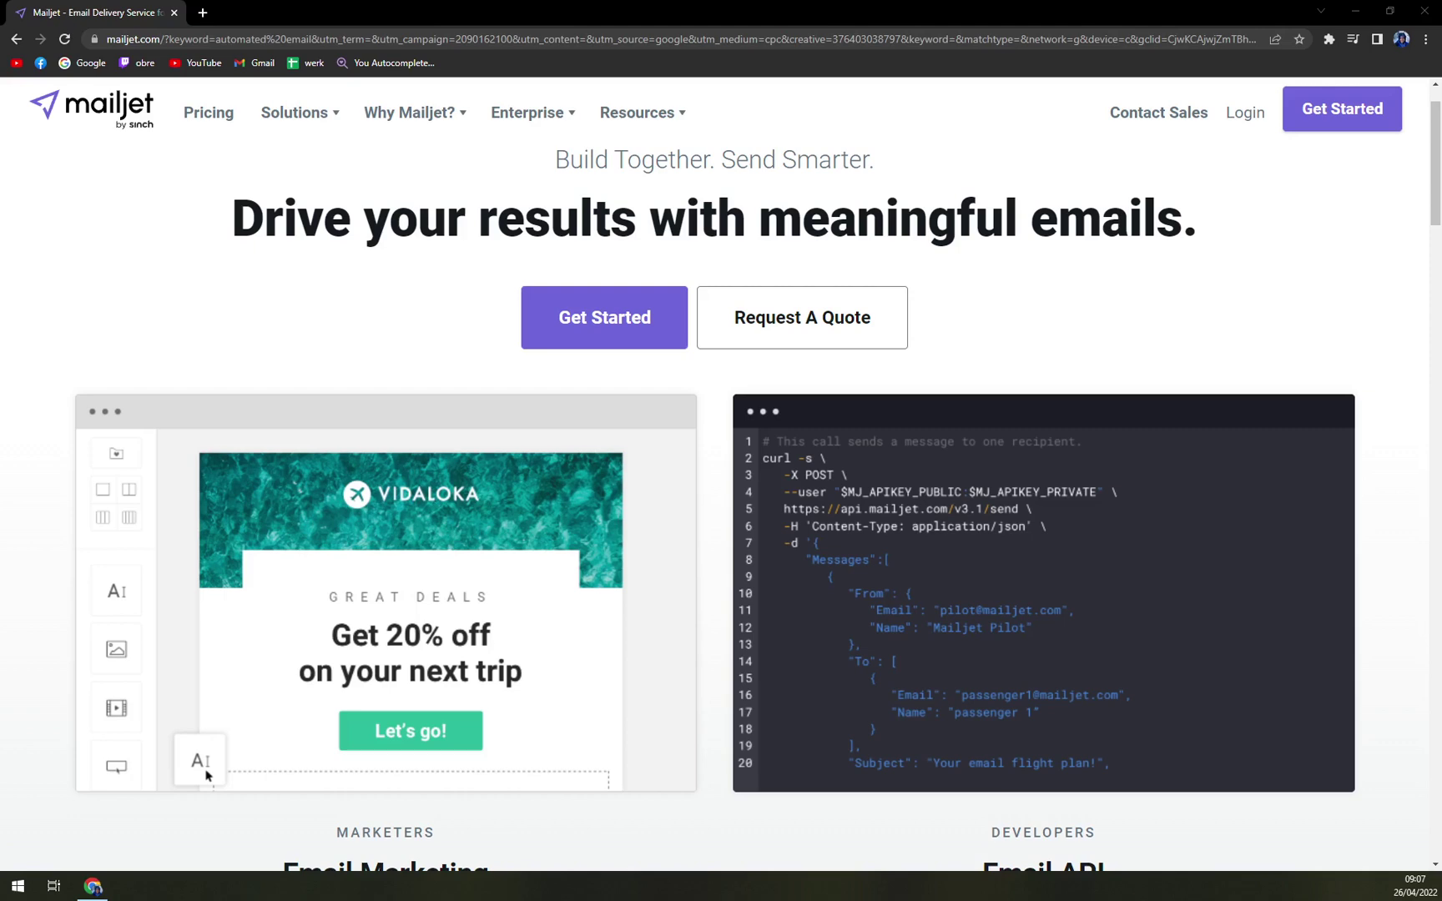
- Scroll through the Mailjet homepage to browse its features and offers
scroll(590, 349, "down", 3)
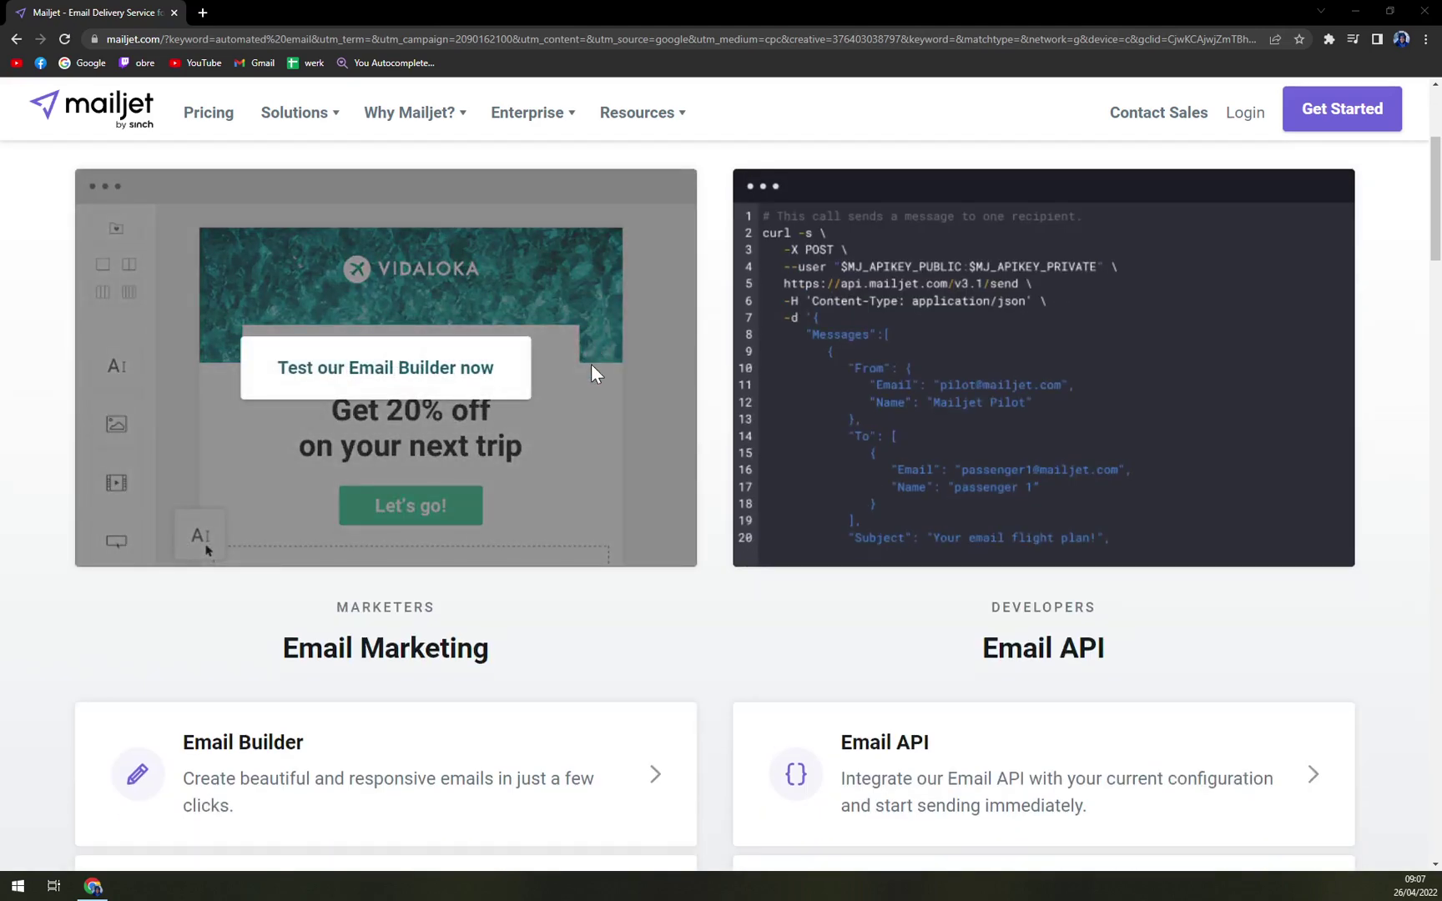
scroll(590, 363, "down", 5)
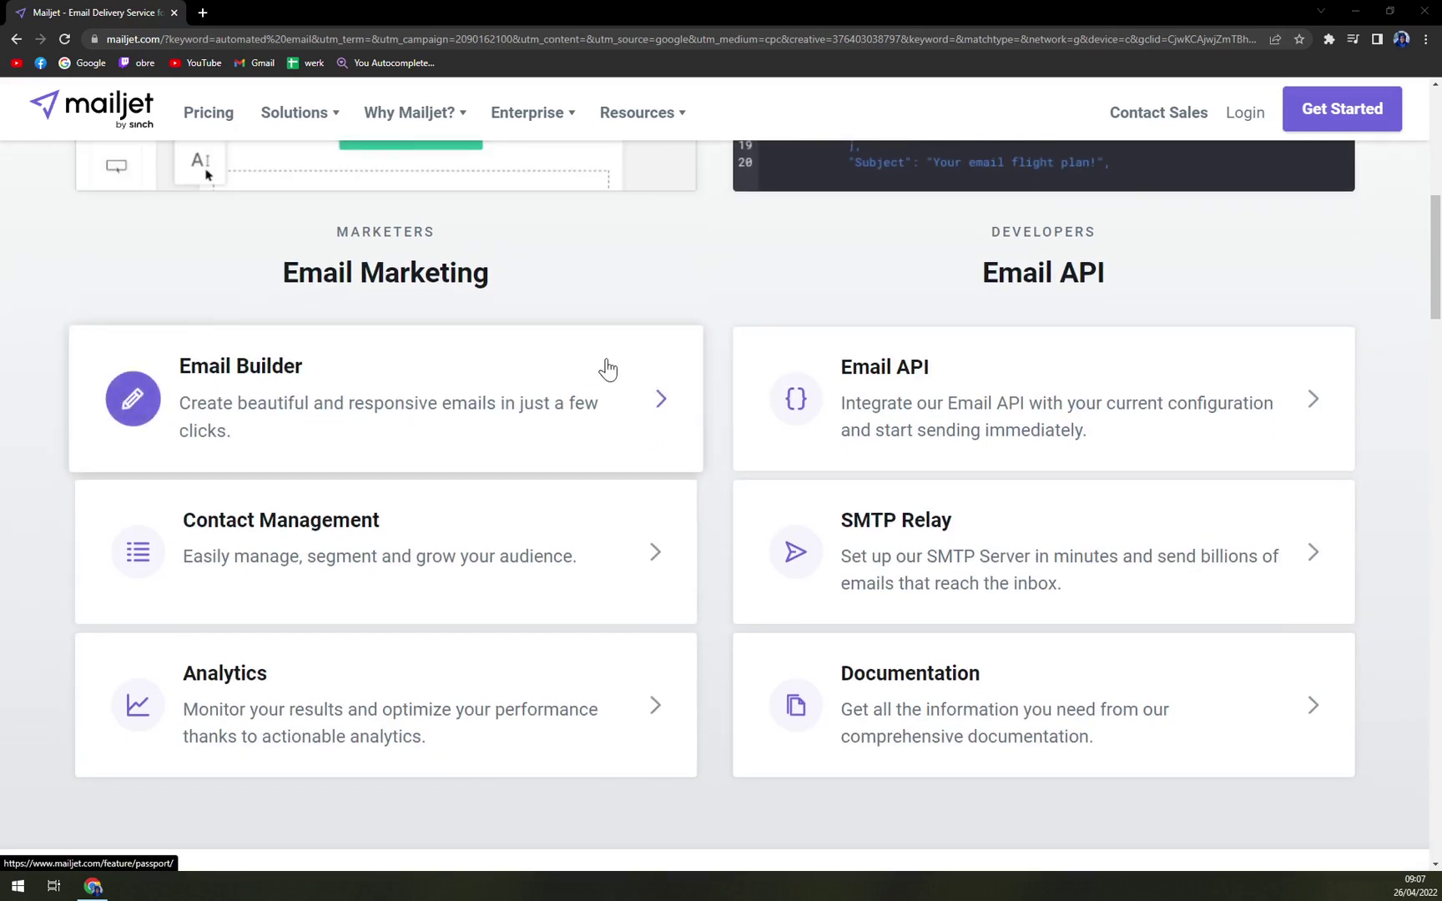
scroll(608, 369, "down", 2)
scroll(610, 373, "down", 1)
scroll(611, 367, "down", 1)
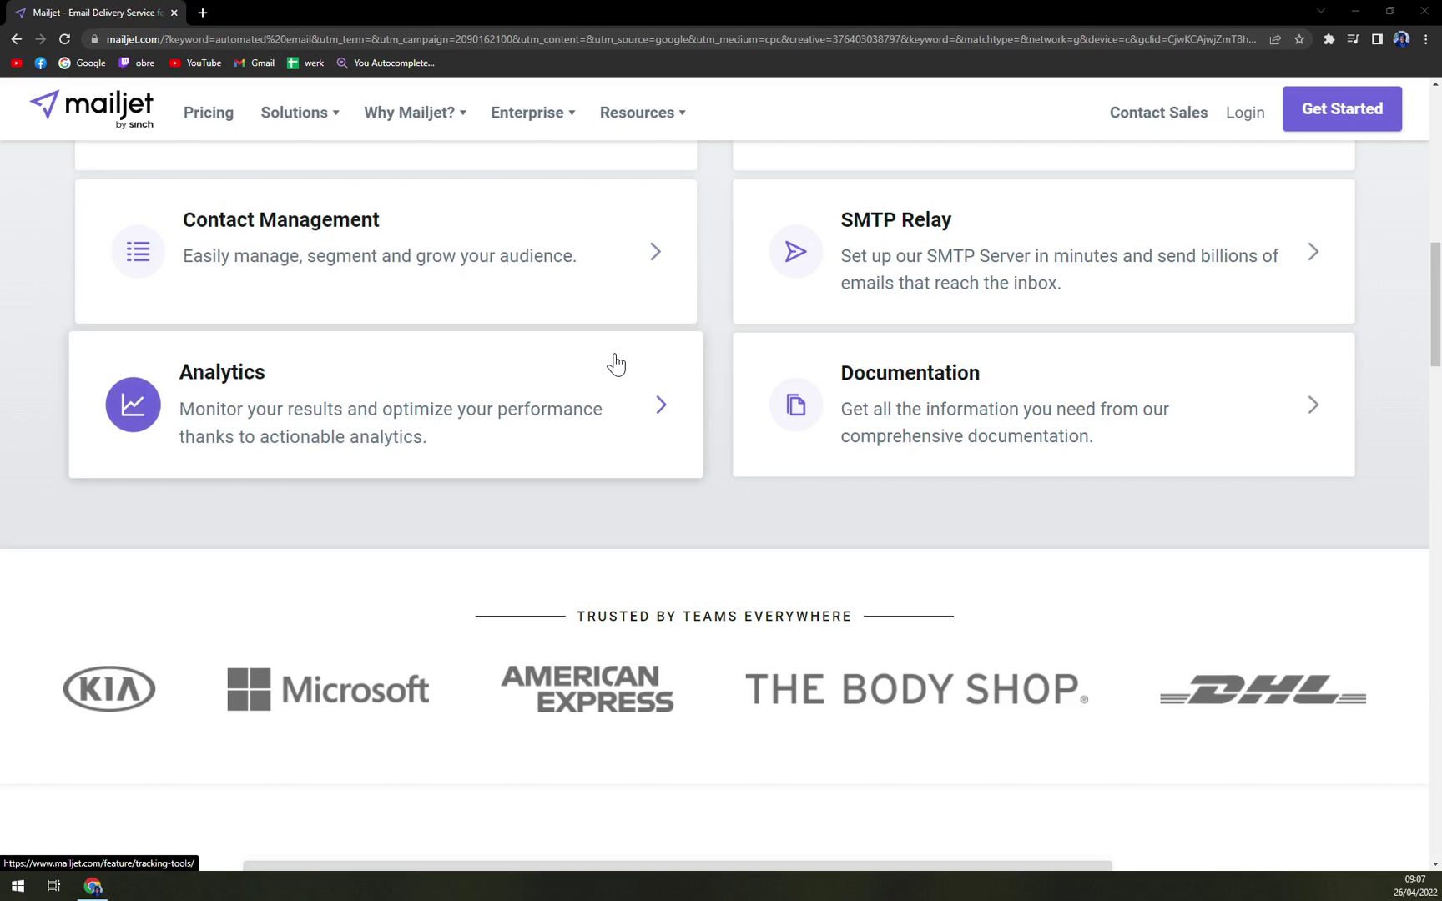
scroll(607, 371, "down", 3)
scroll(610, 371, "down", 1)
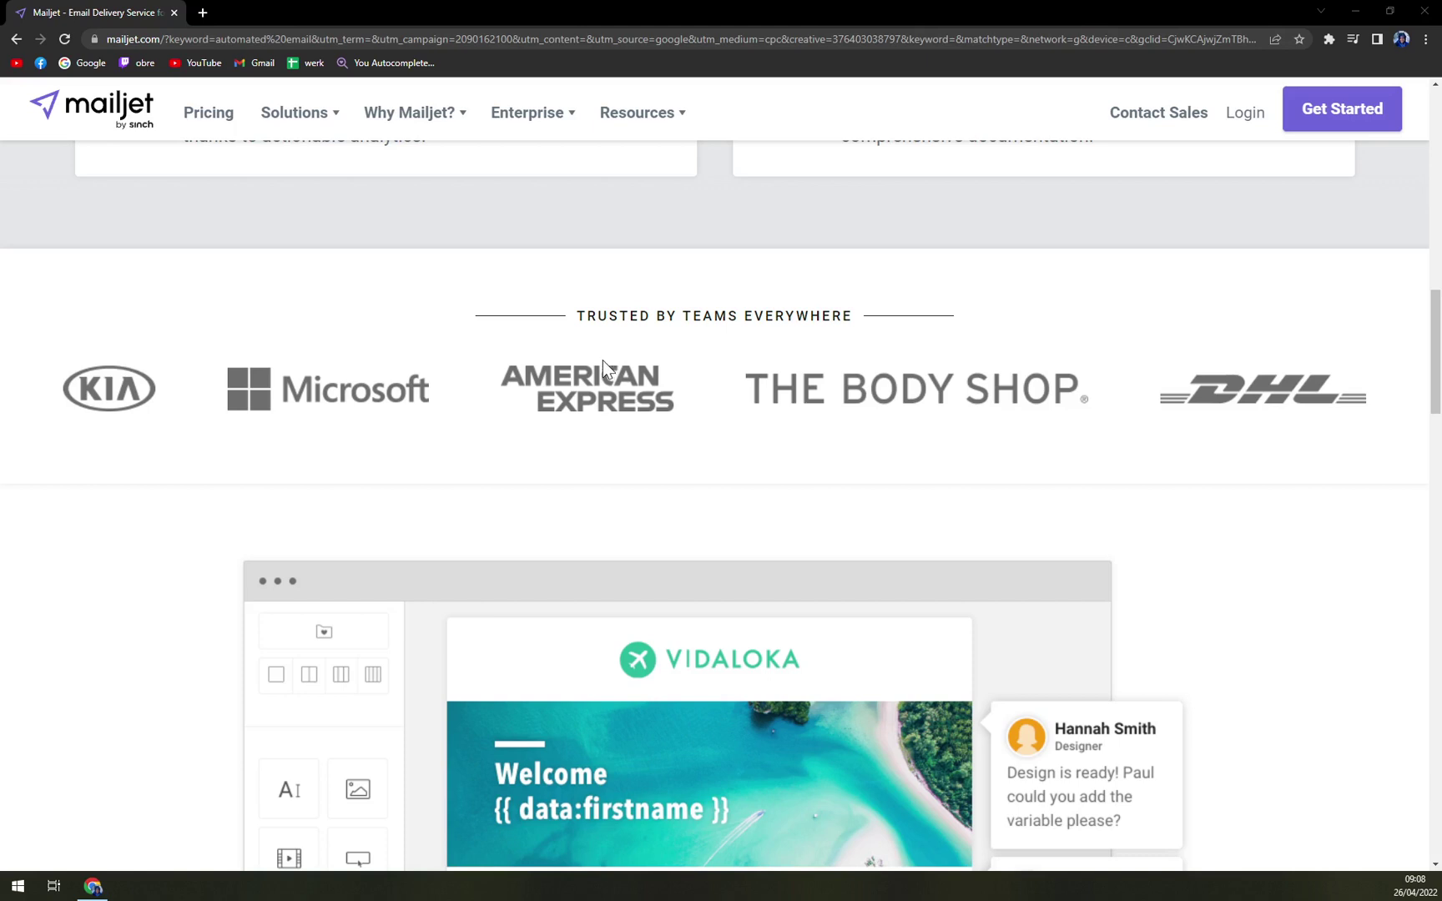
scroll(599, 361, "down", 4)
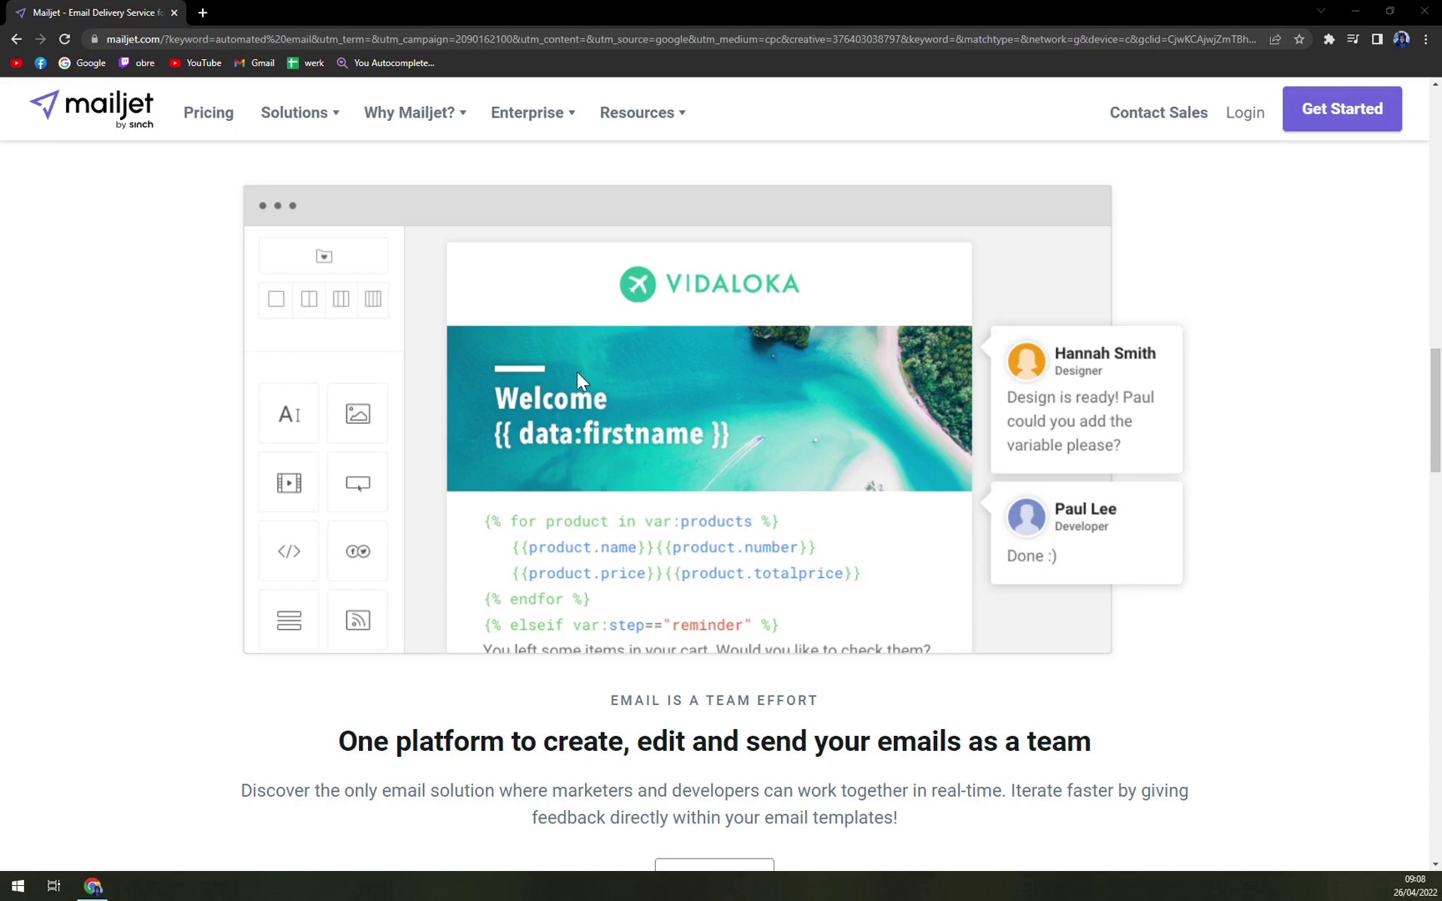
scroll(567, 374, "down", 5)
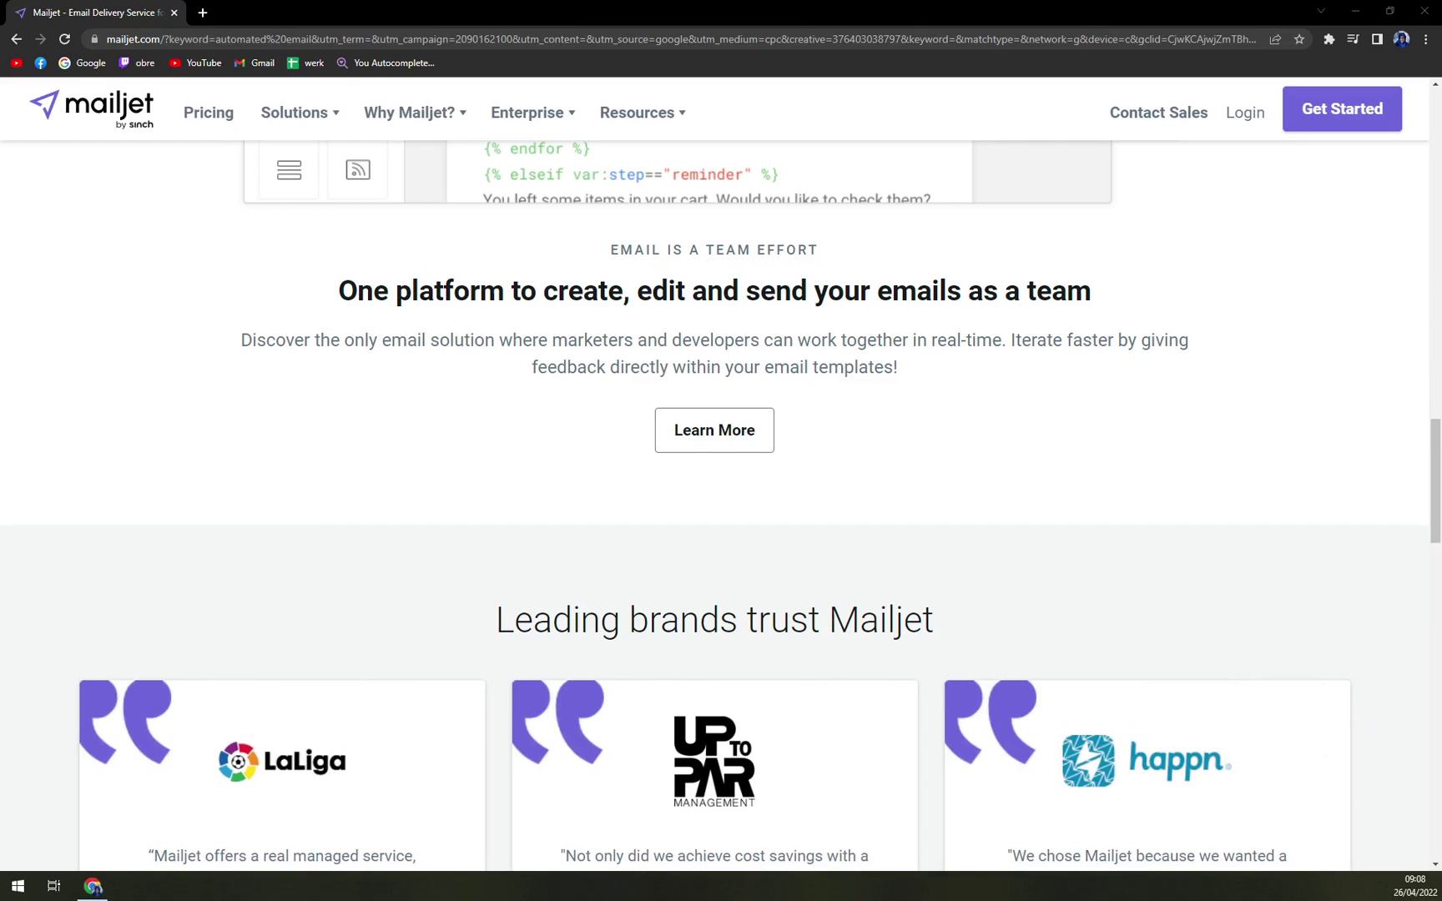
scroll(536, 388, "down", 1)
scroll(527, 386, "up", 5)
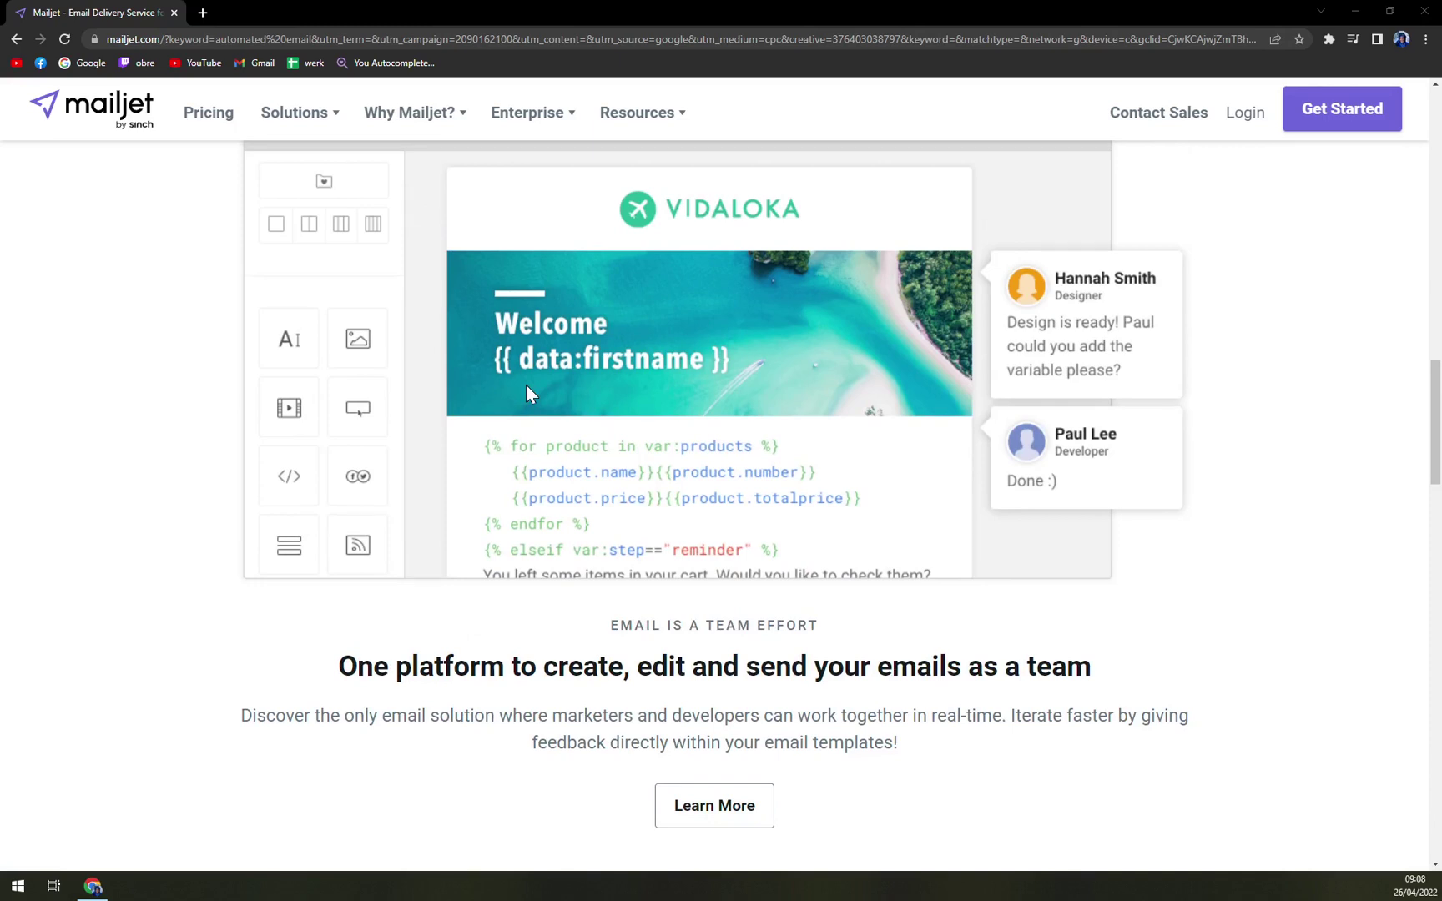
scroll(519, 404, "up", 1)
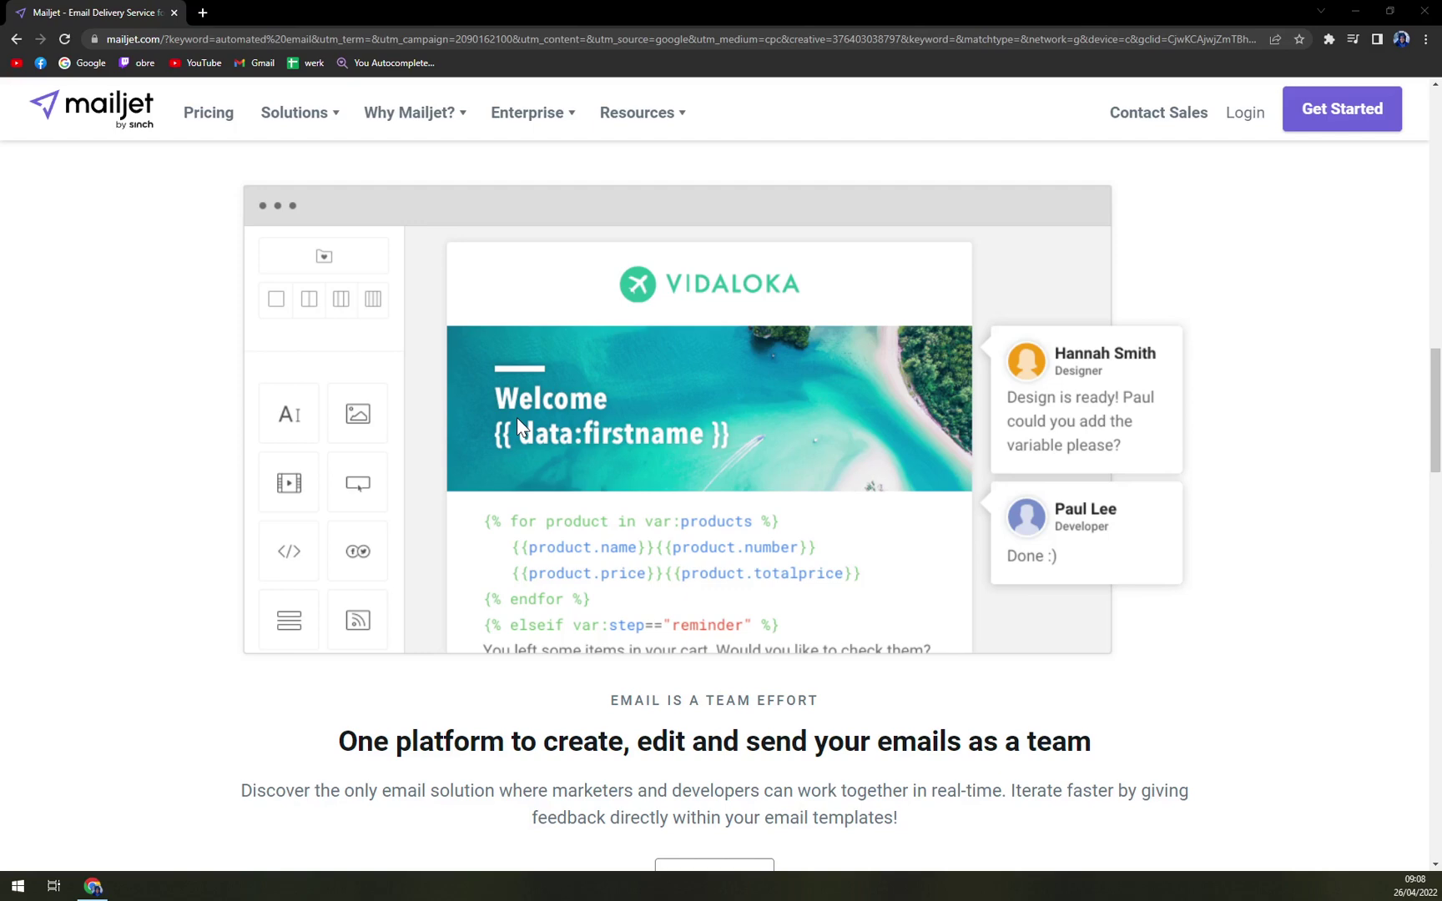
scroll(518, 421, "up", 10)
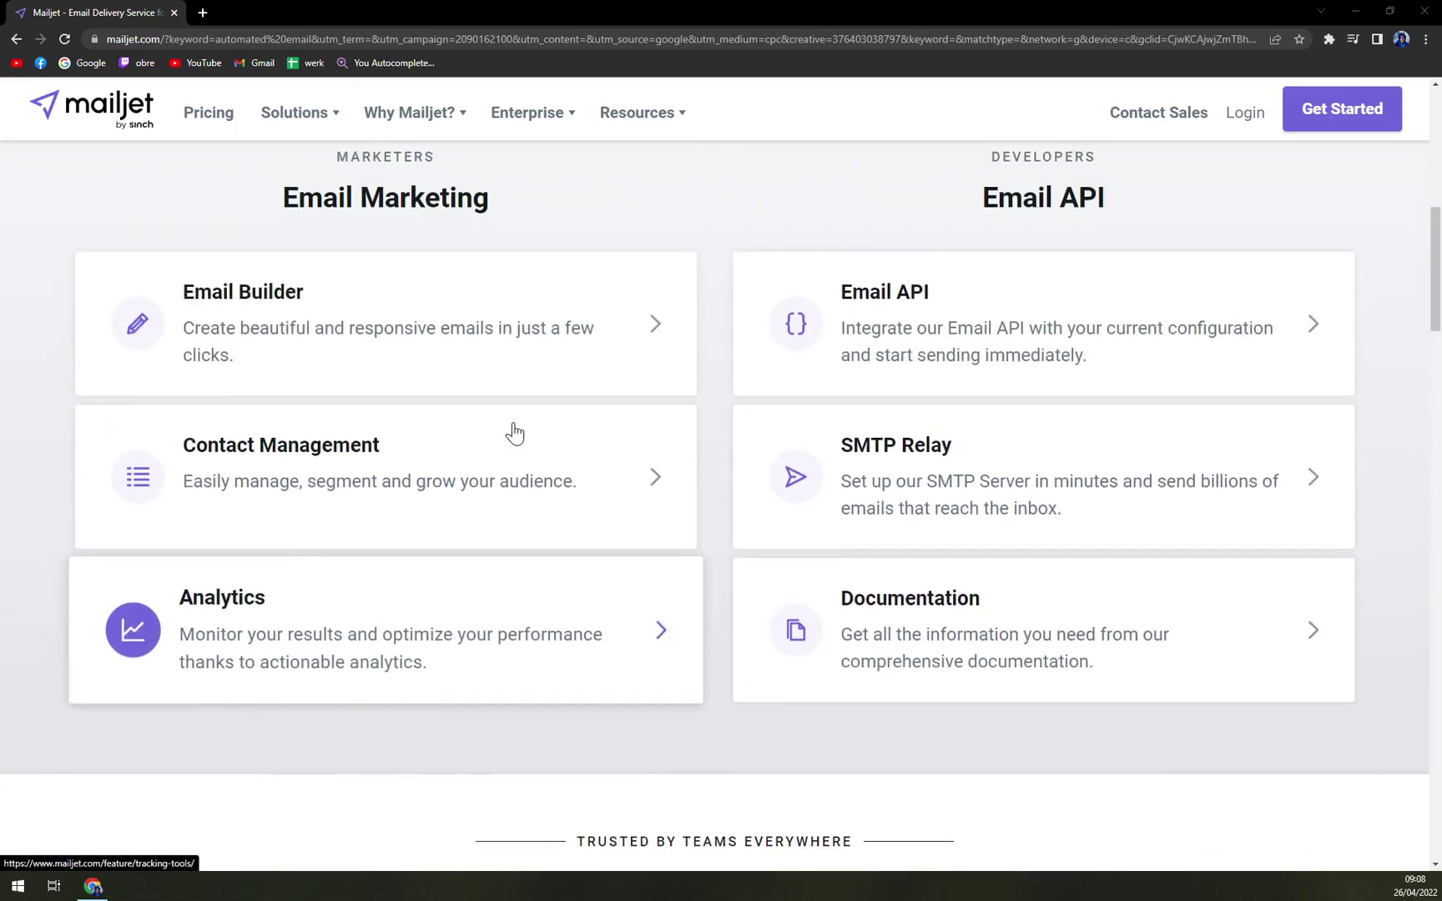
scroll(515, 432, "up", 7)
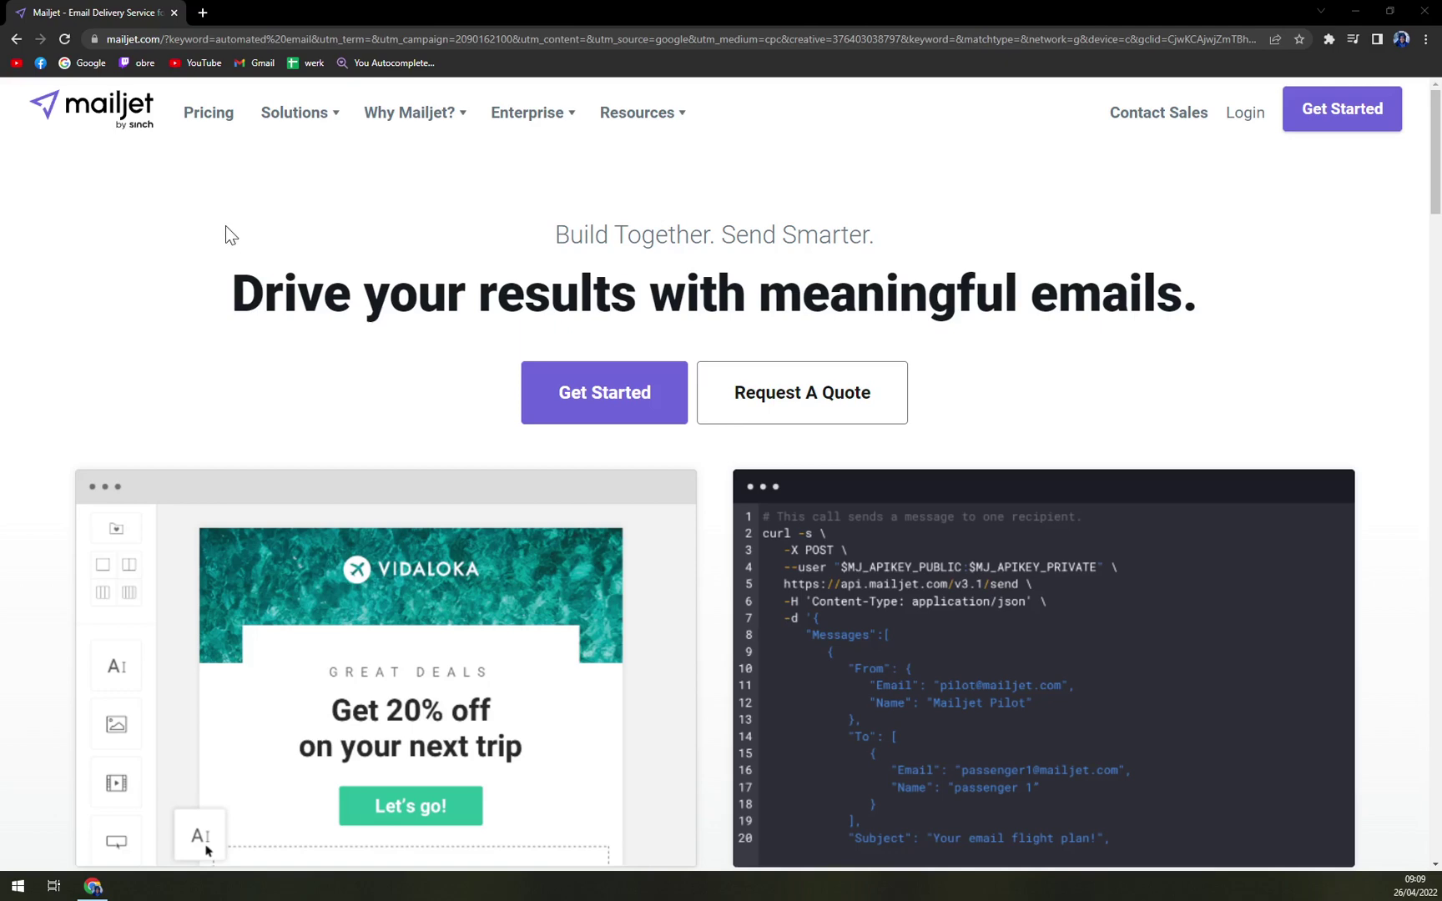
scroll(267, 234, "down", 5)
scroll(250, 334, "up", 5)
- Try the free sign-up form's email and password fields, then return to the Mailjet homepage
left_click(1306, 117)
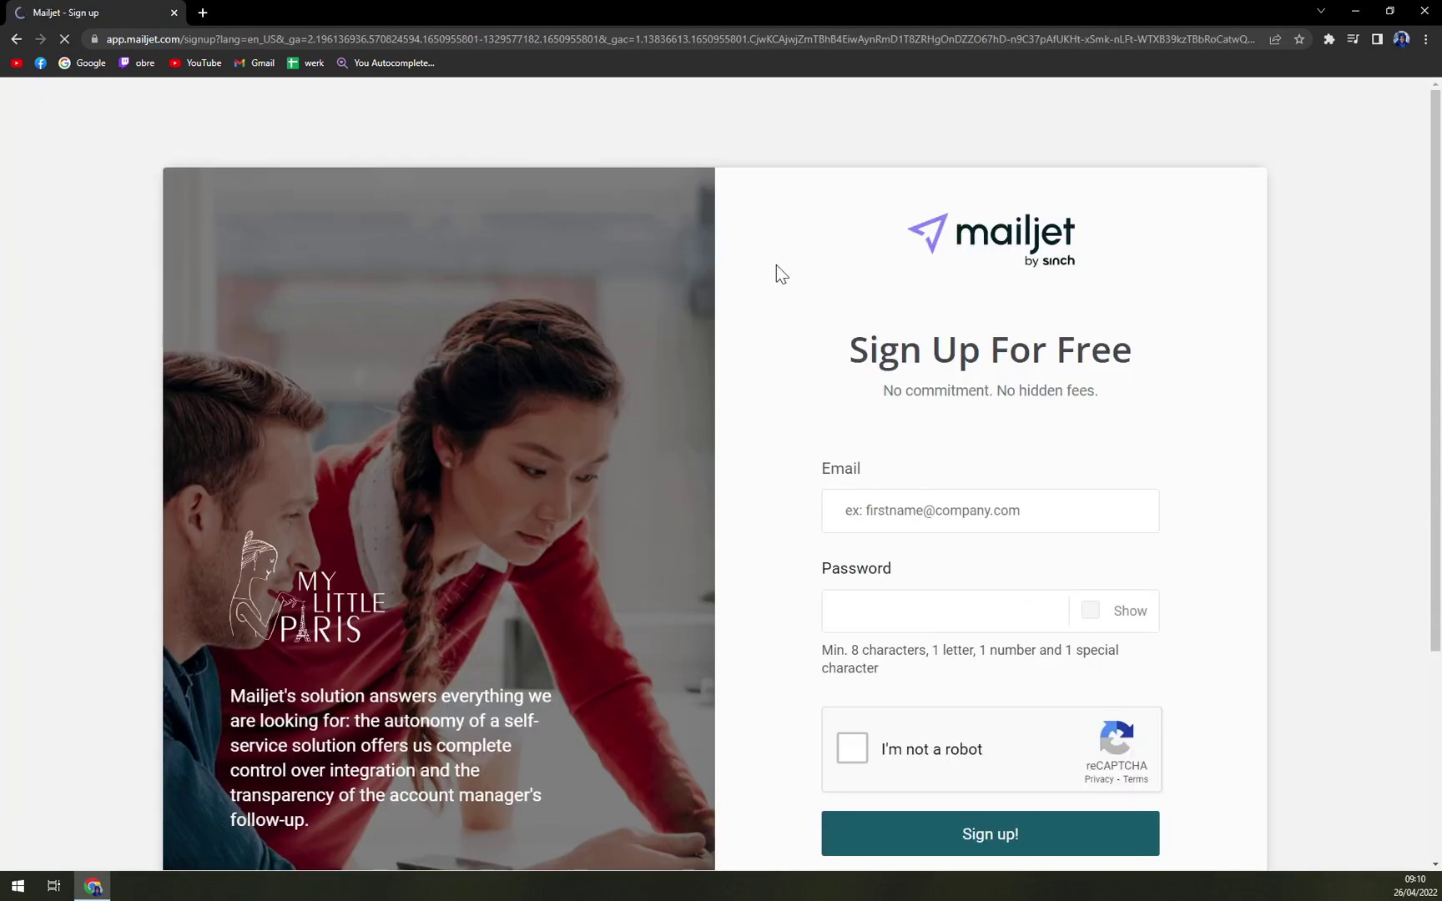
scroll(564, 396, "down", 5)
scroll(943, 373, "up", 1)
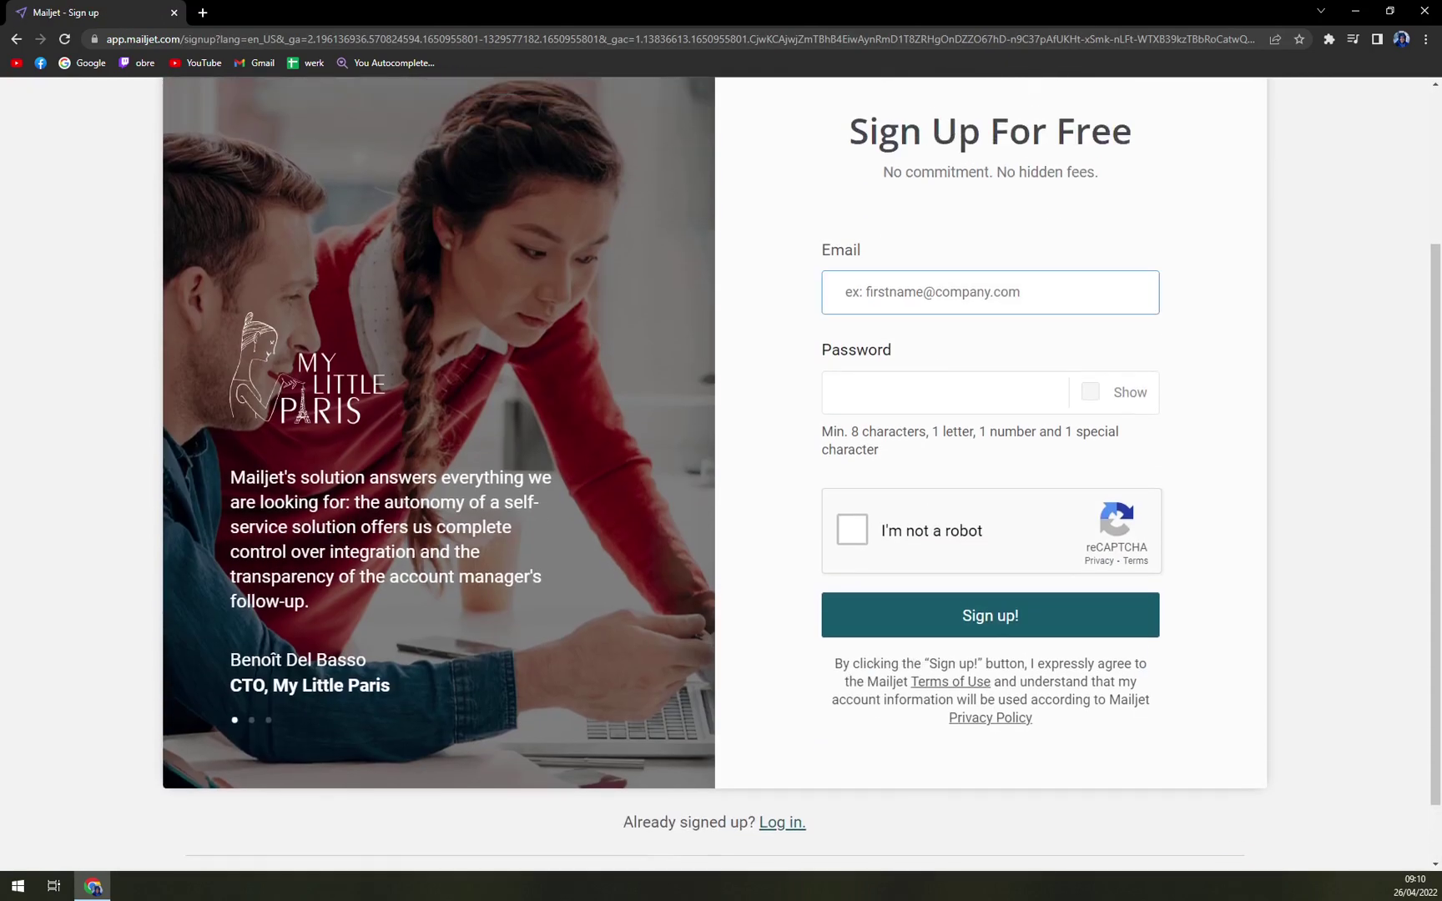
scroll(497, 224, "up", 3)
left_click_drag(852, 350, 1143, 348)
left_click(1179, 353)
scroll(1179, 353, "down", 1)
left_click(827, 408)
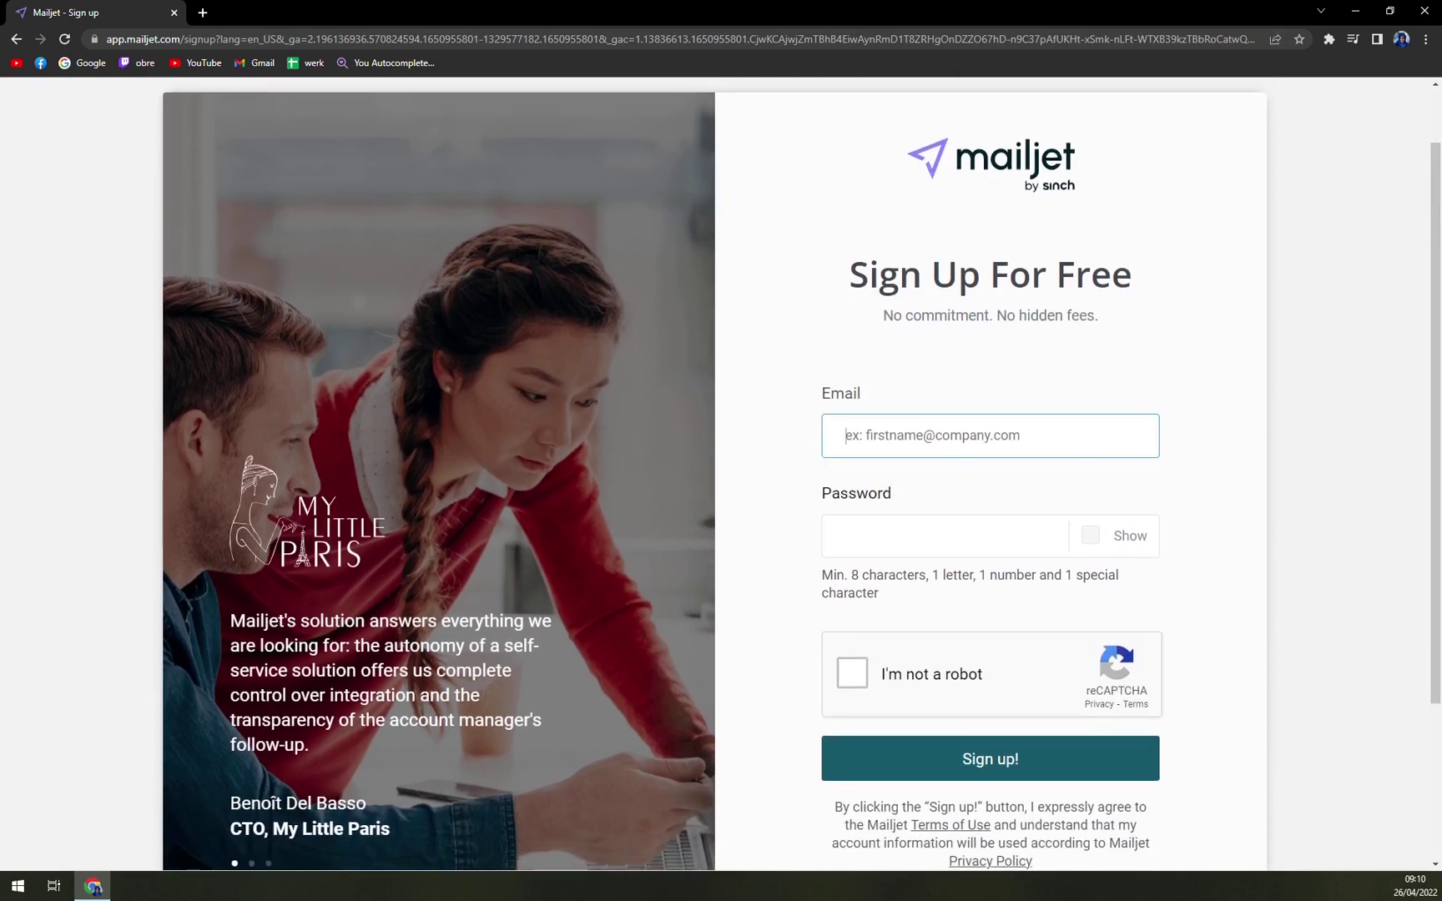
left_click(843, 535)
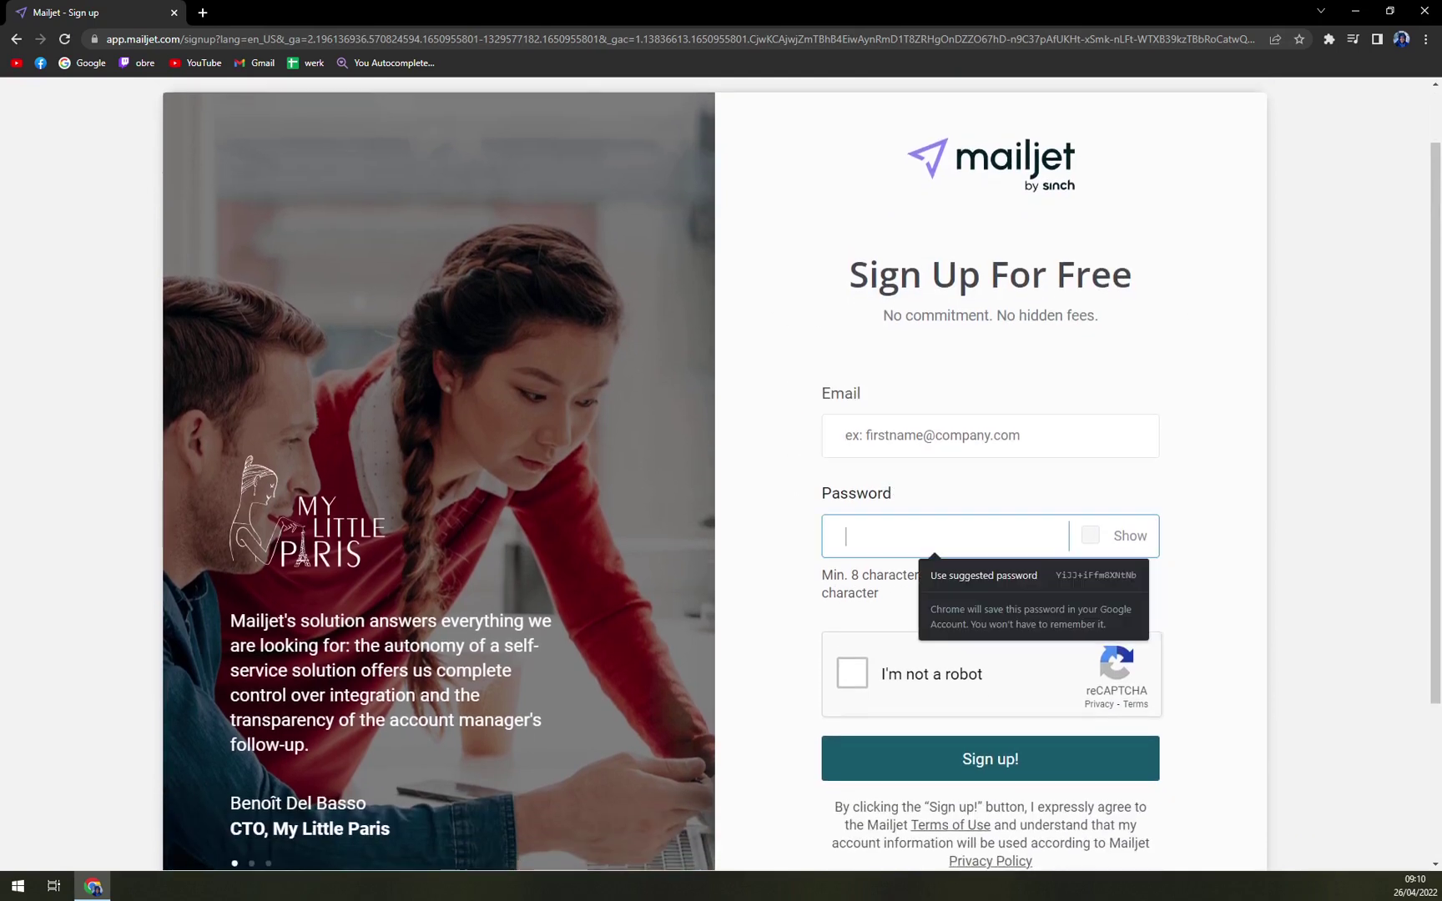
left_click(769, 528)
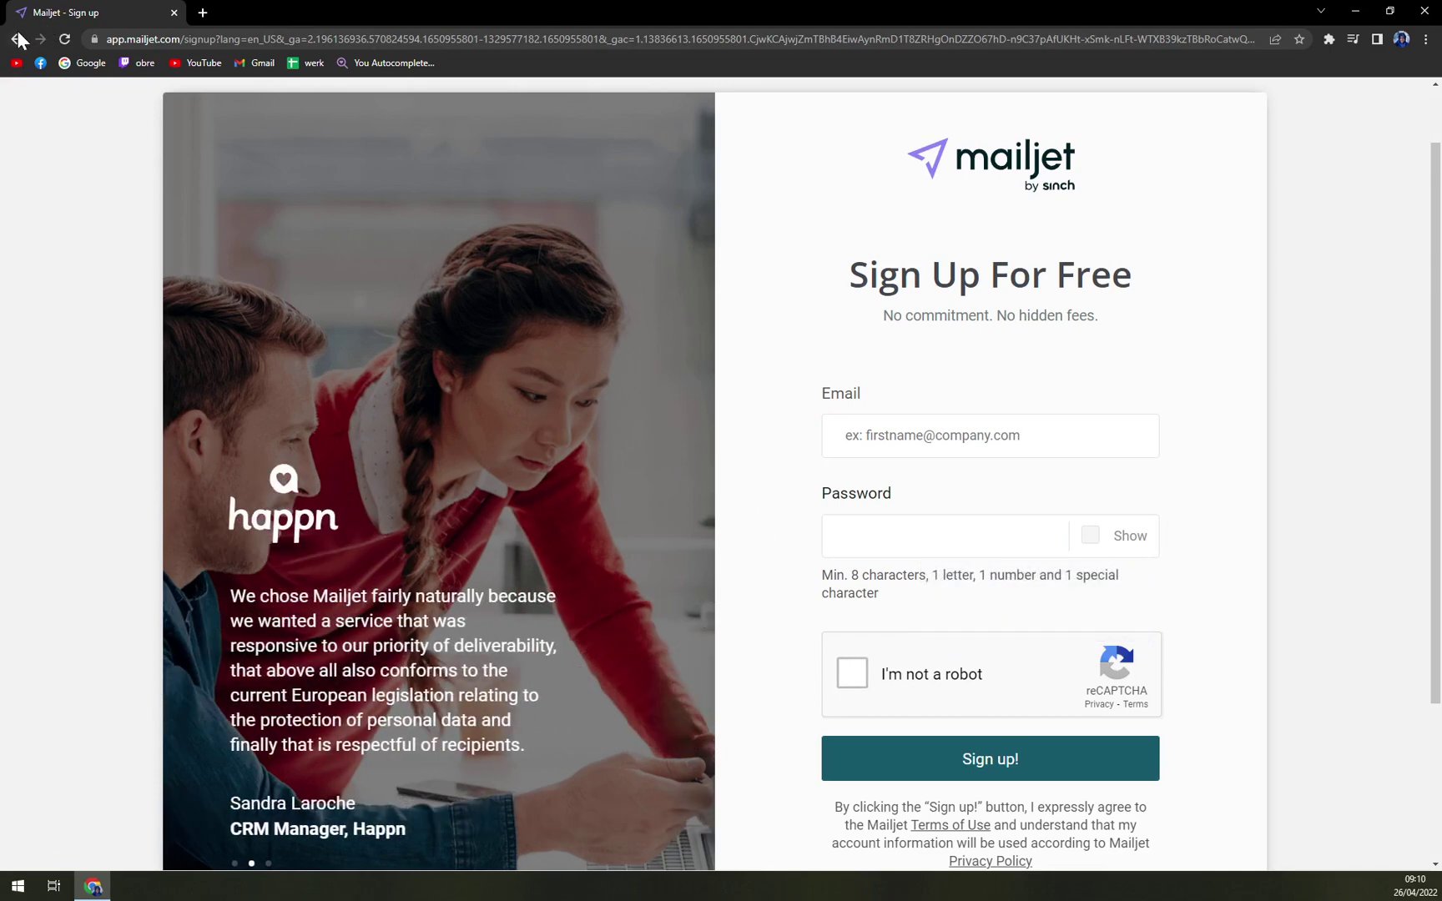
left_click(17, 40)
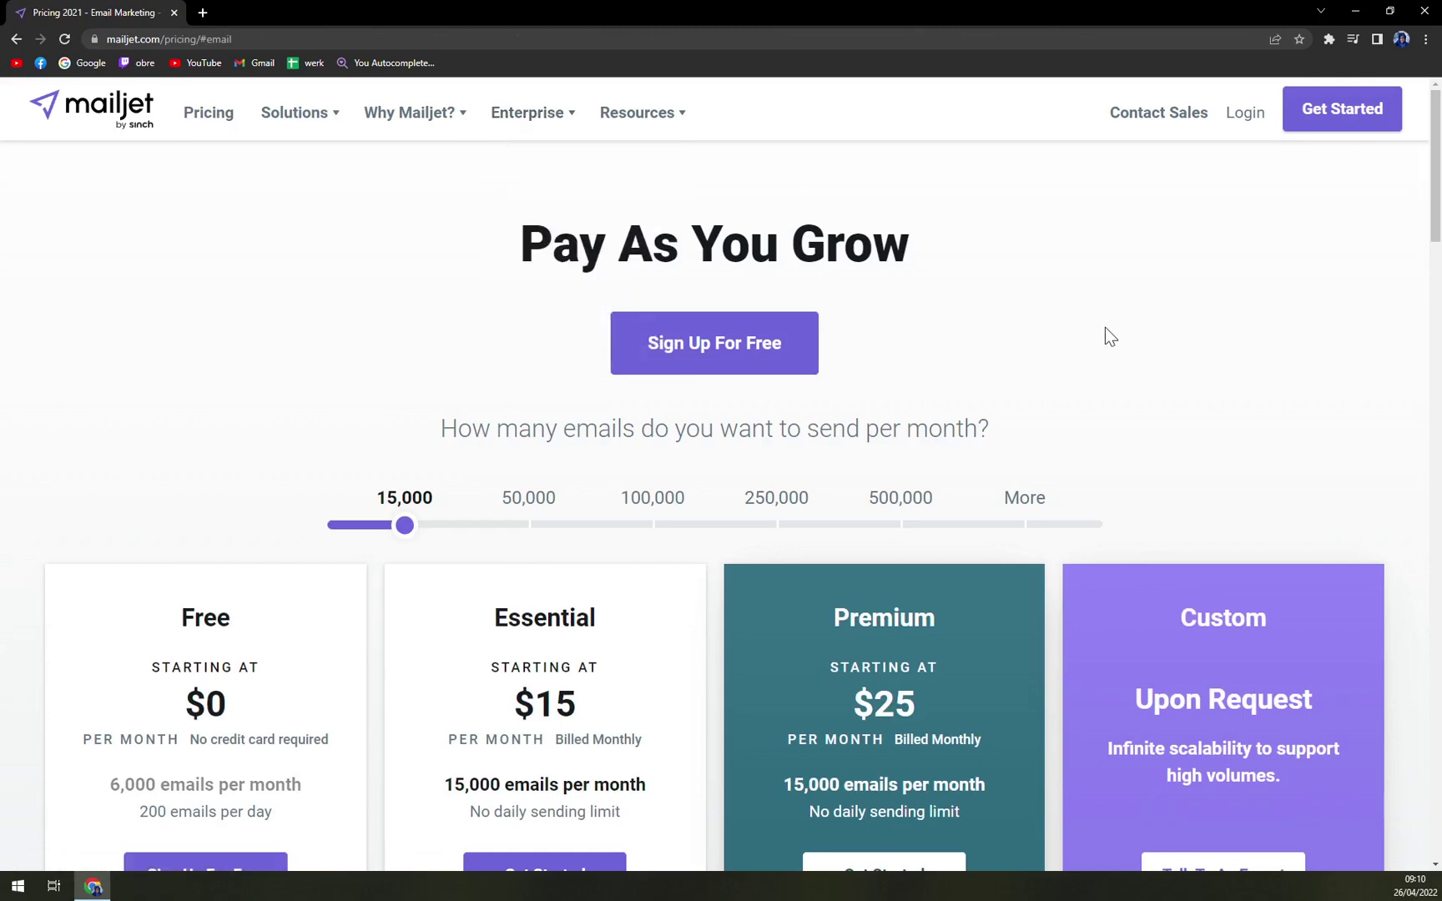
- Drag the emails-per-month slider to compare plan prices, settling on 15,000 emails
scroll(1109, 351, "down", 3)
scroll(982, 638, "up", 3)
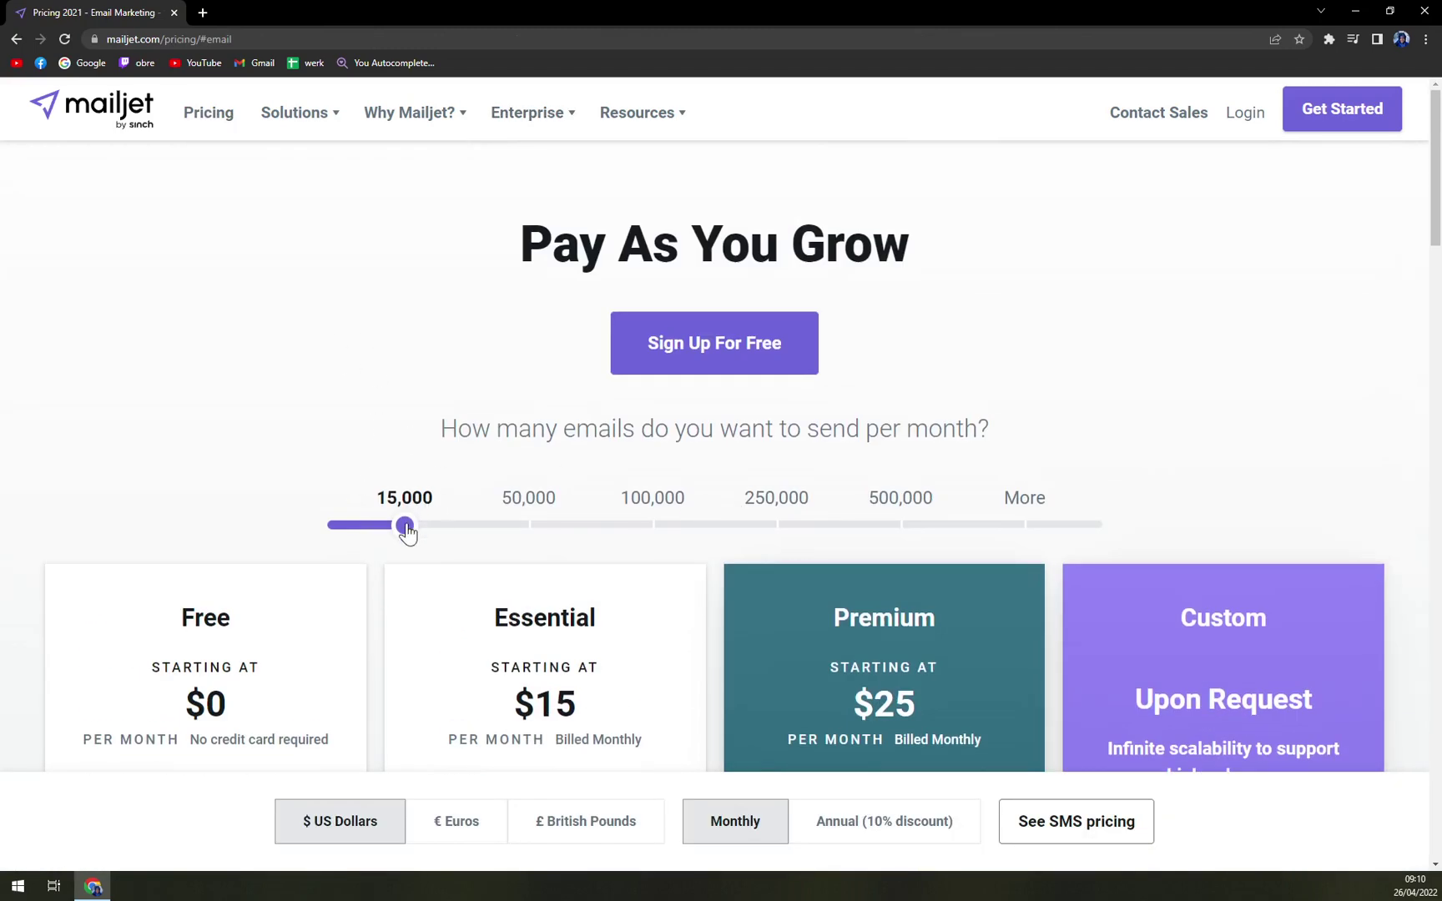
left_click_drag(407, 531, 415, 531)
scroll(282, 479, "down", 2)
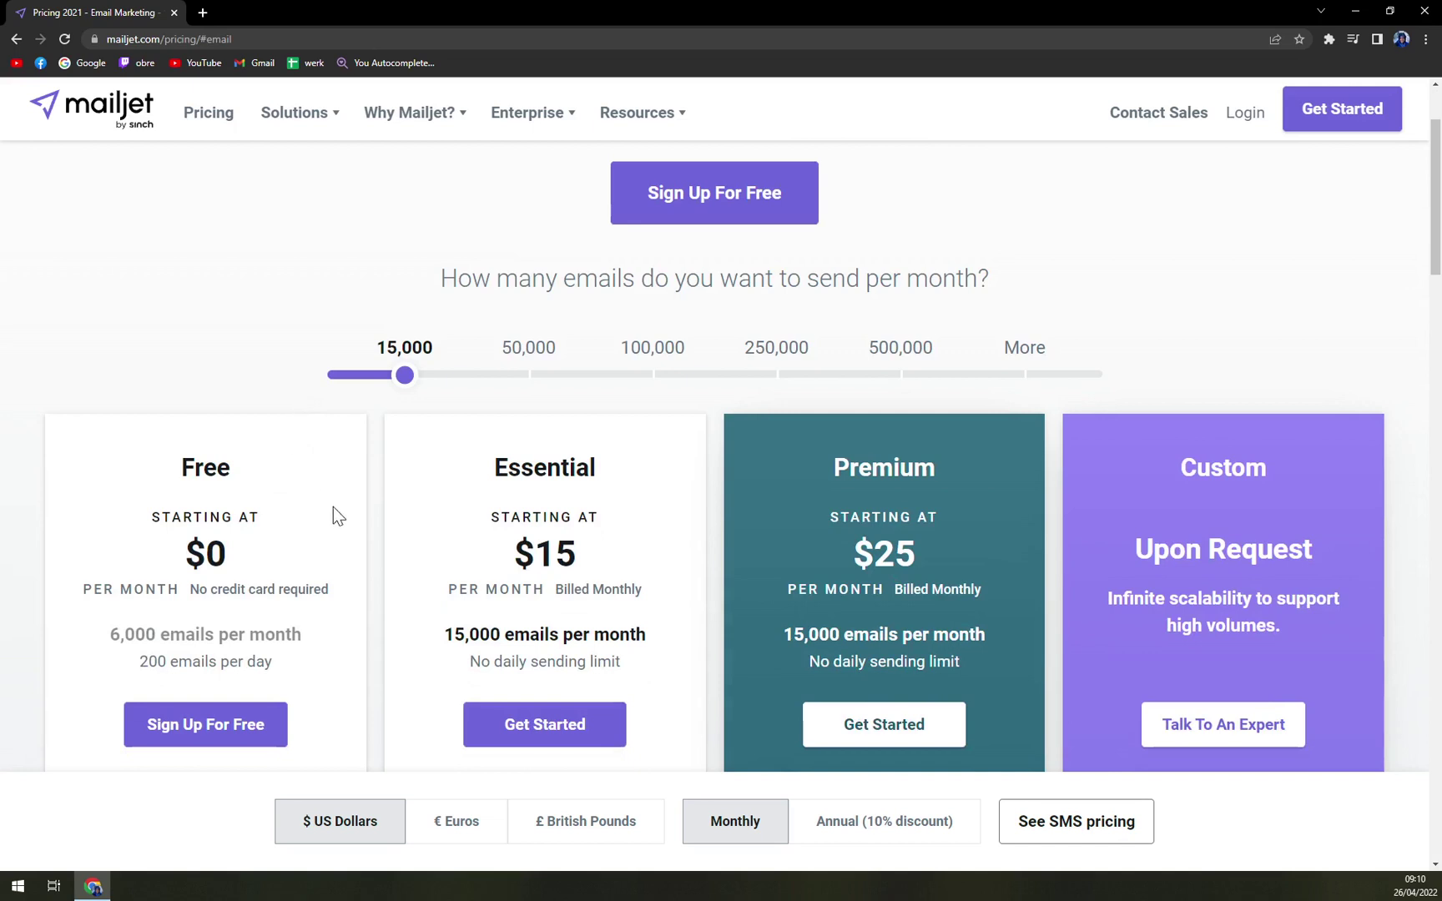
- Show the plan prices in euros
left_click(449, 821)
scroll(348, 583, "down", 1)
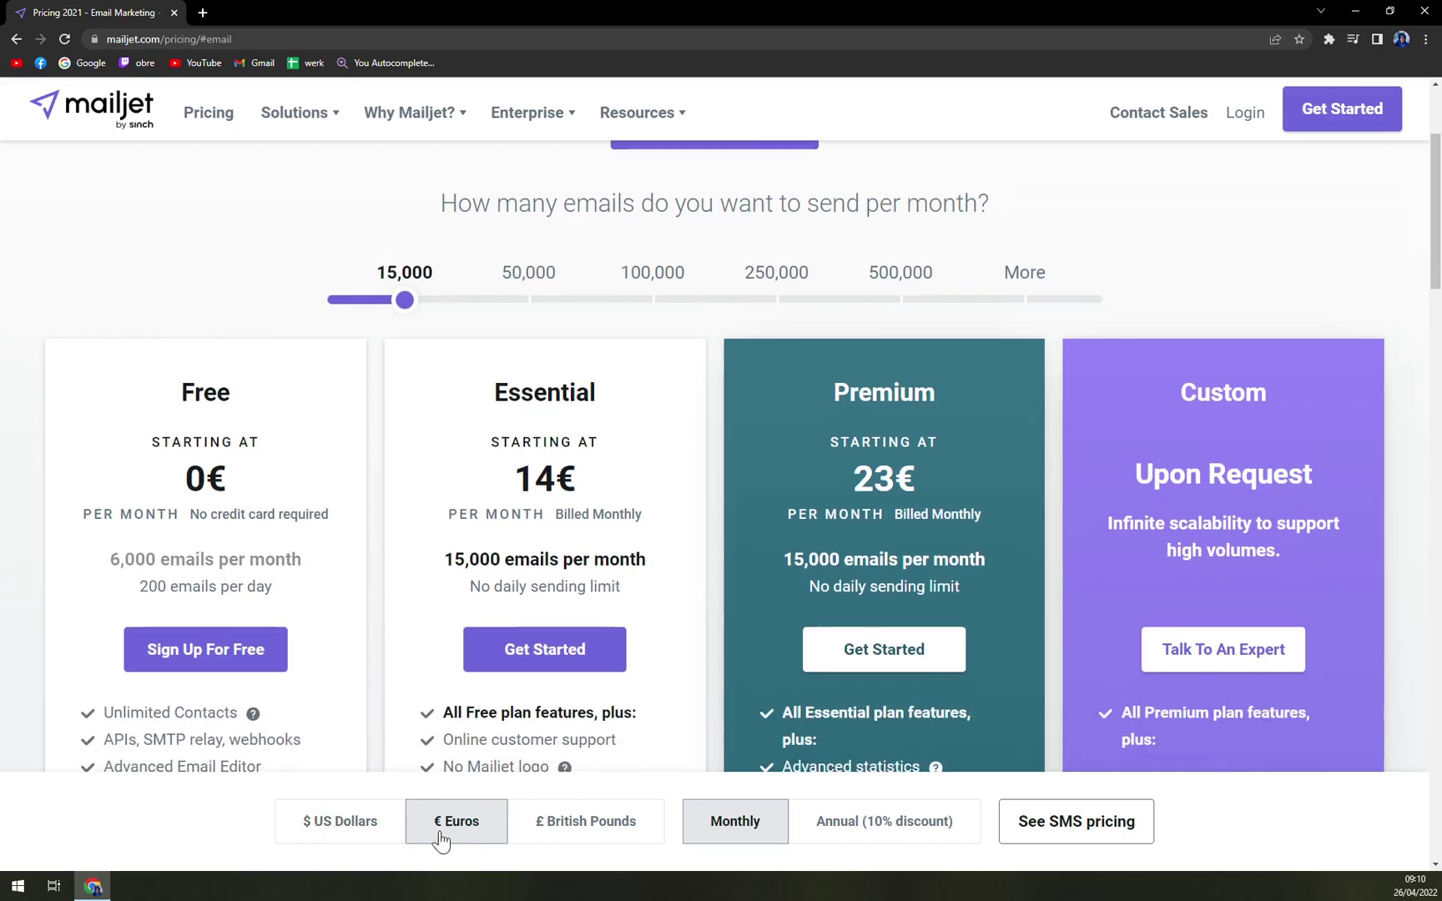
scroll(408, 602, "down", 1)
scroll(408, 599, "up", 2)
scroll(411, 582, "down", 2)
- Compare the prices in US dollars and British pounds, switching back to euros each time
left_click(363, 821)
left_click(465, 835)
left_click(309, 822)
left_click(452, 826)
left_click(623, 828)
left_click(431, 824)
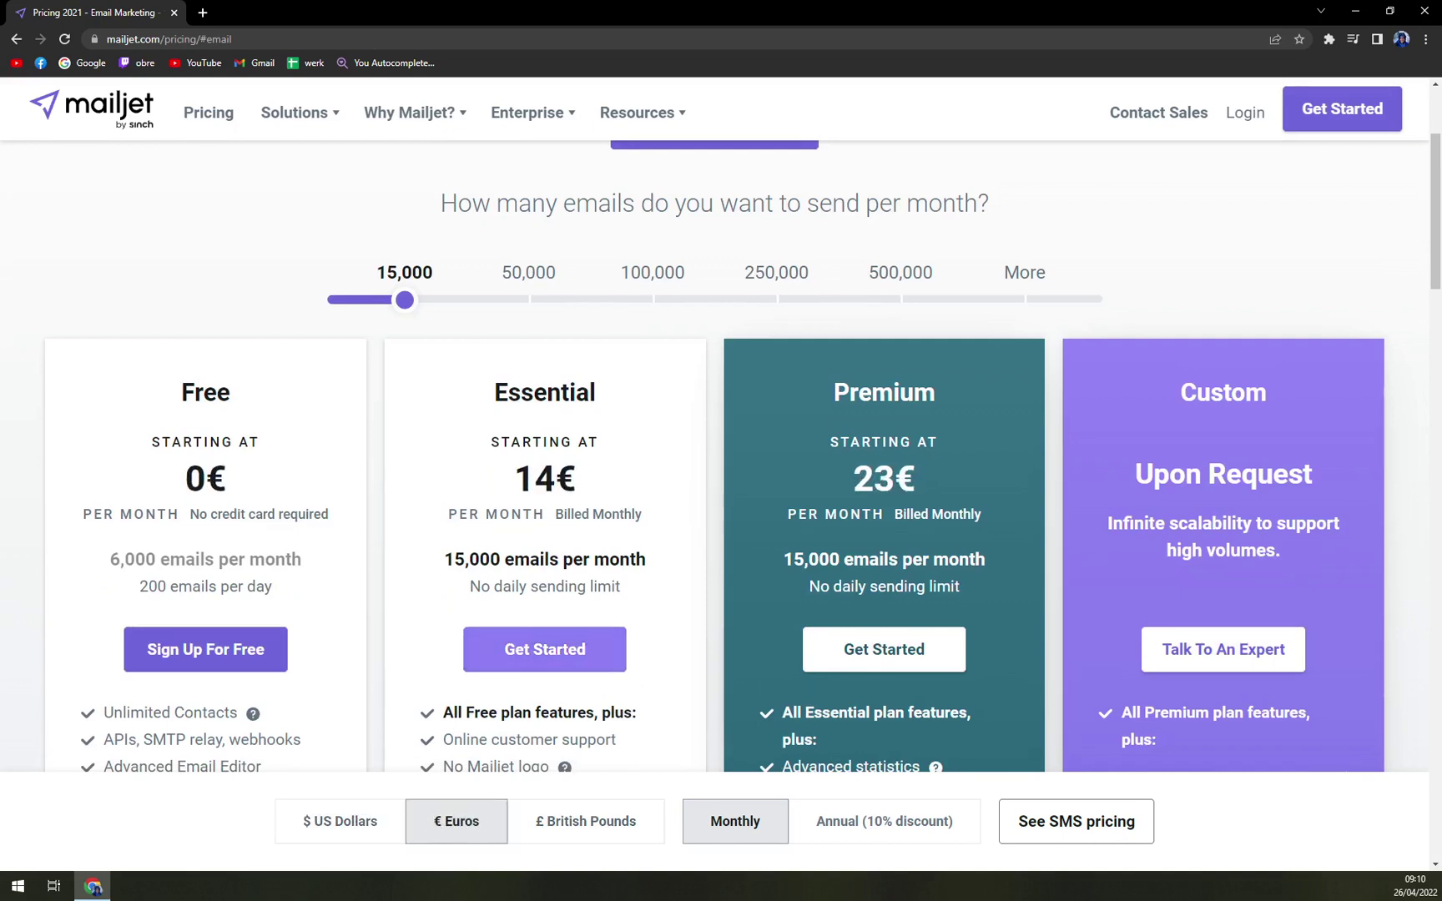
left_click(580, 839)
left_click(421, 830)
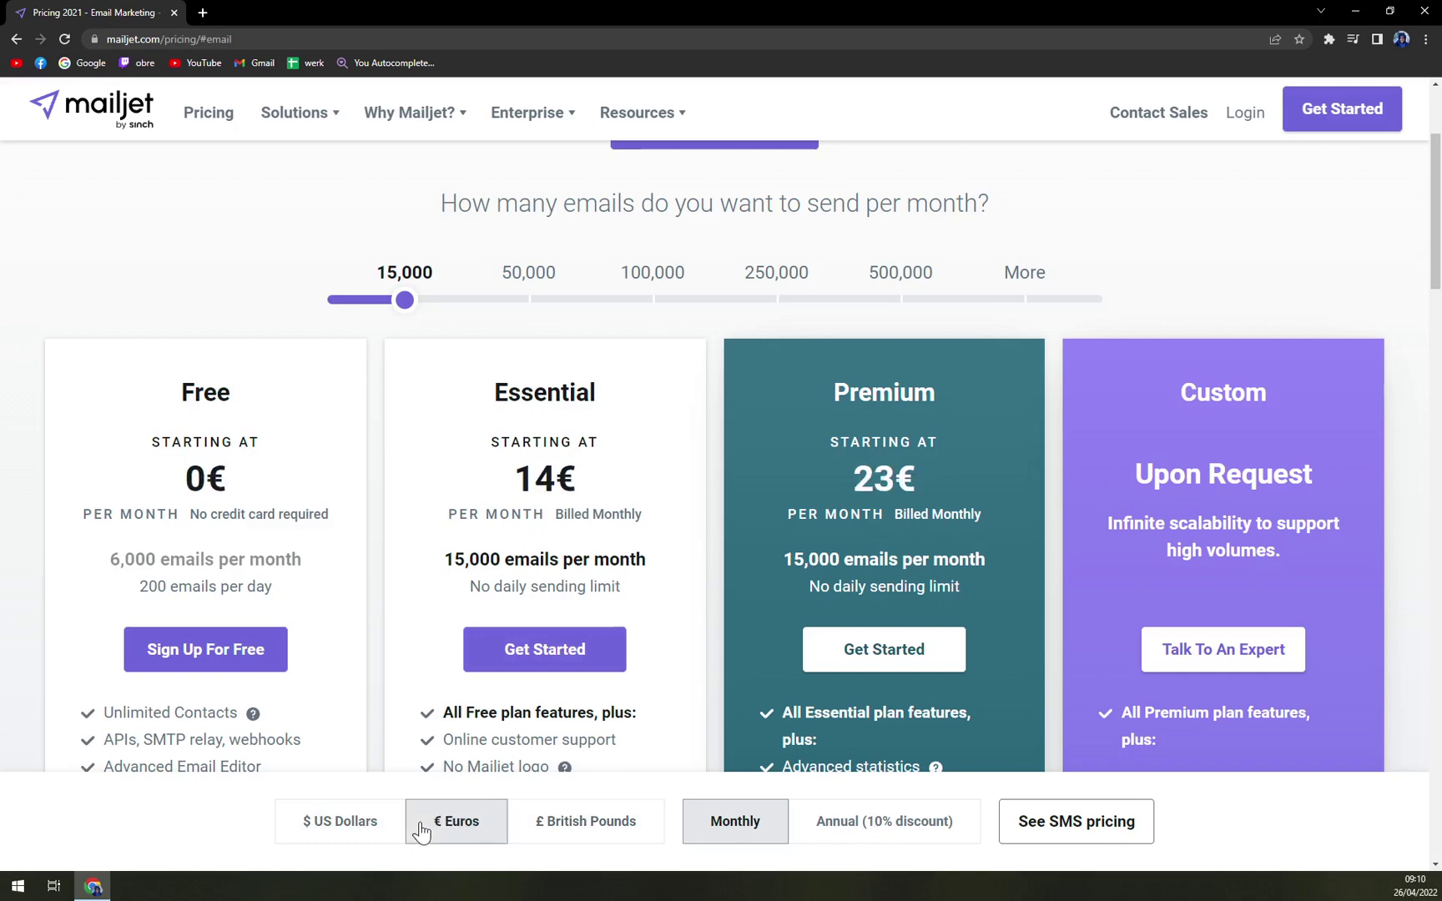
scroll(386, 571, "down", 2)
scroll(434, 472, "up", 3)
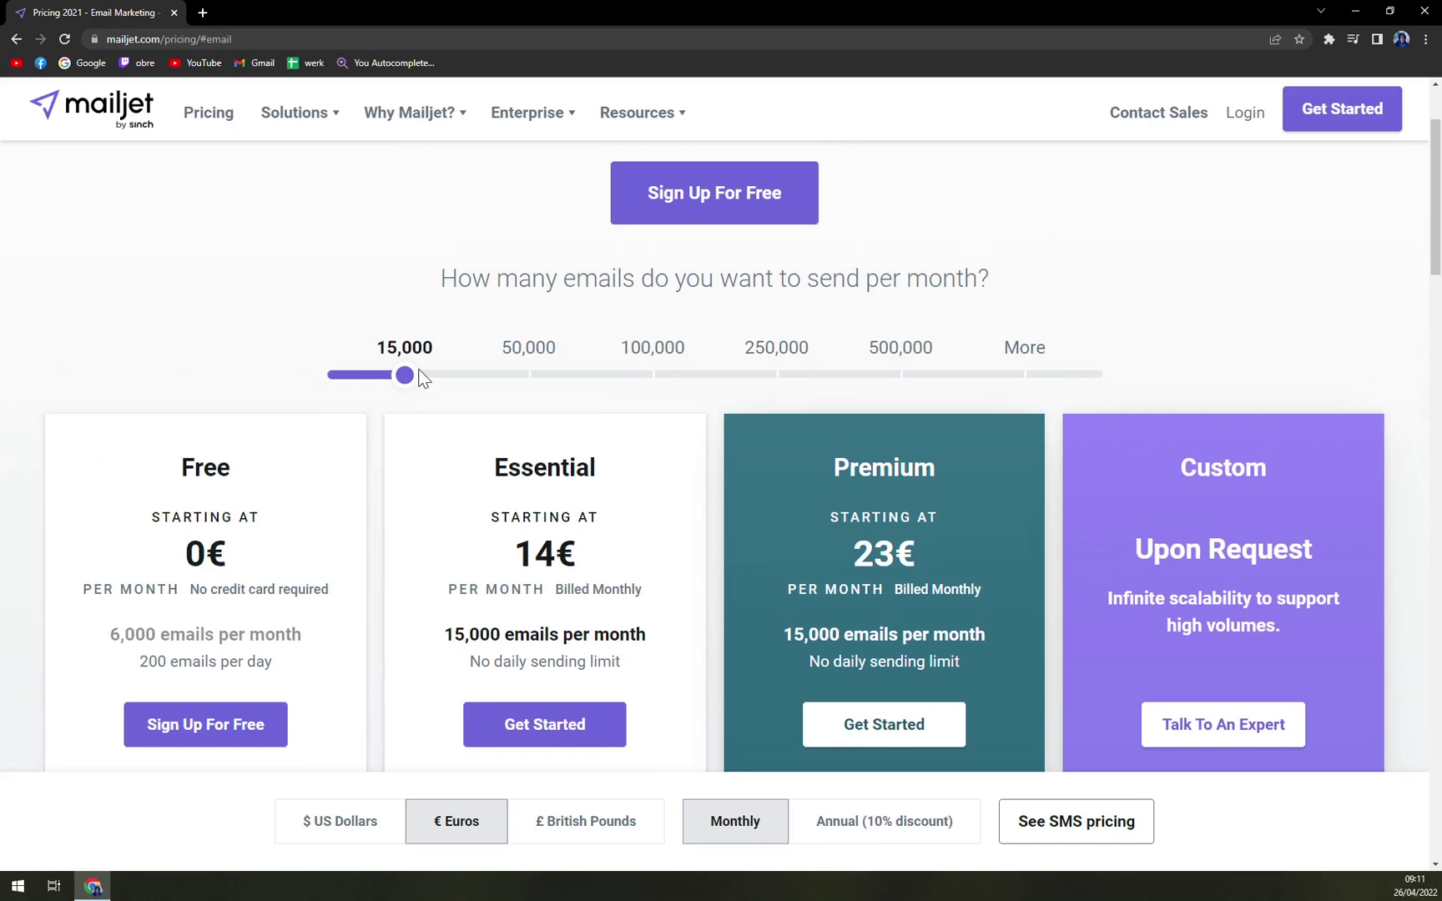
- Check annual billing prices (12,59€ and 20,67€), then return to monthly billing (14€ and 23€)
left_click(897, 831)
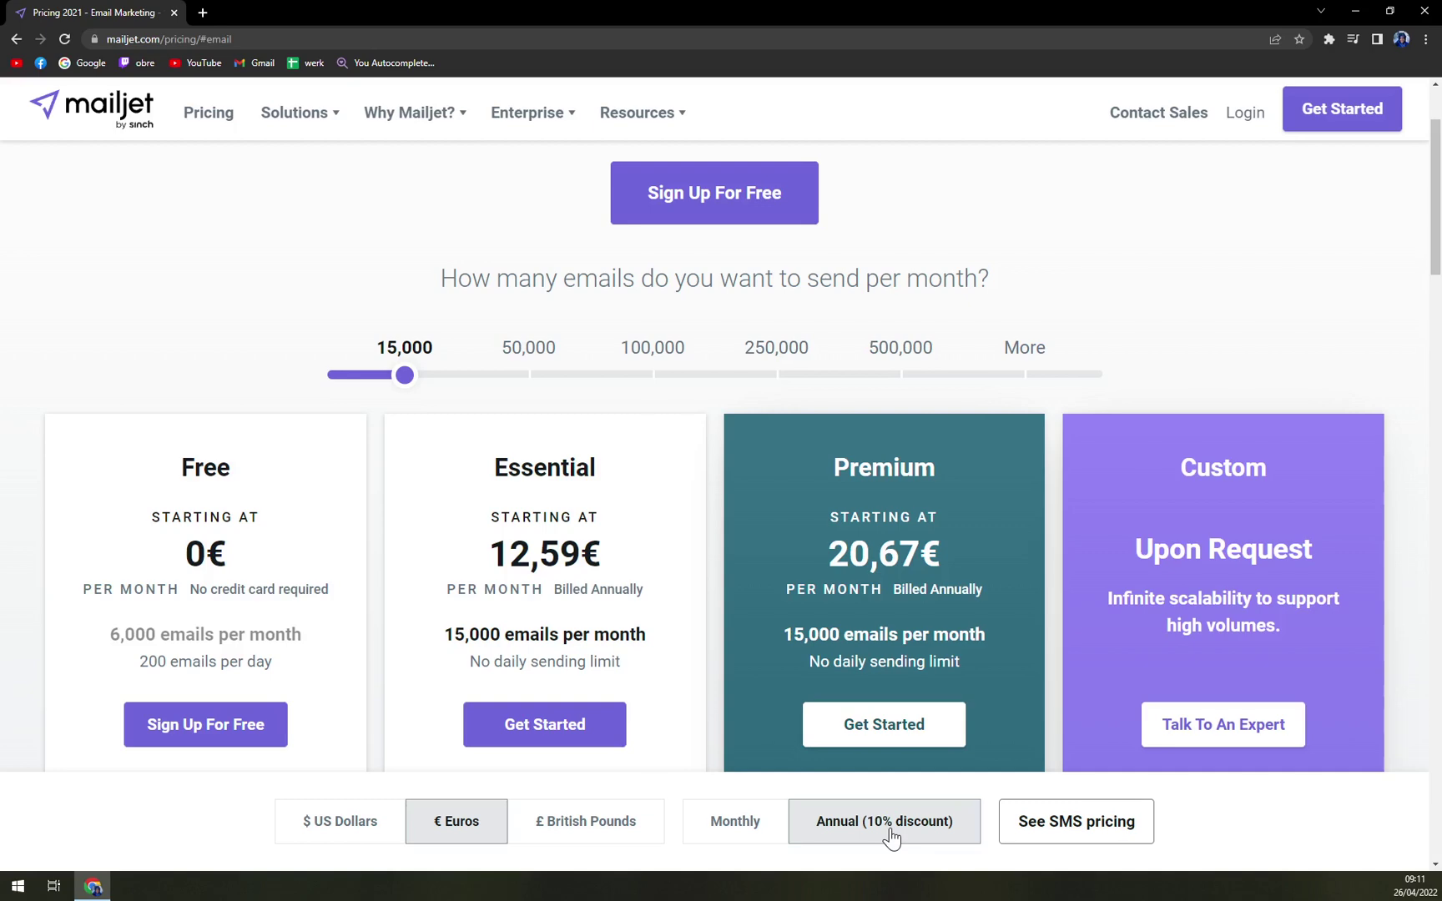
scroll(404, 608, "down", 9)
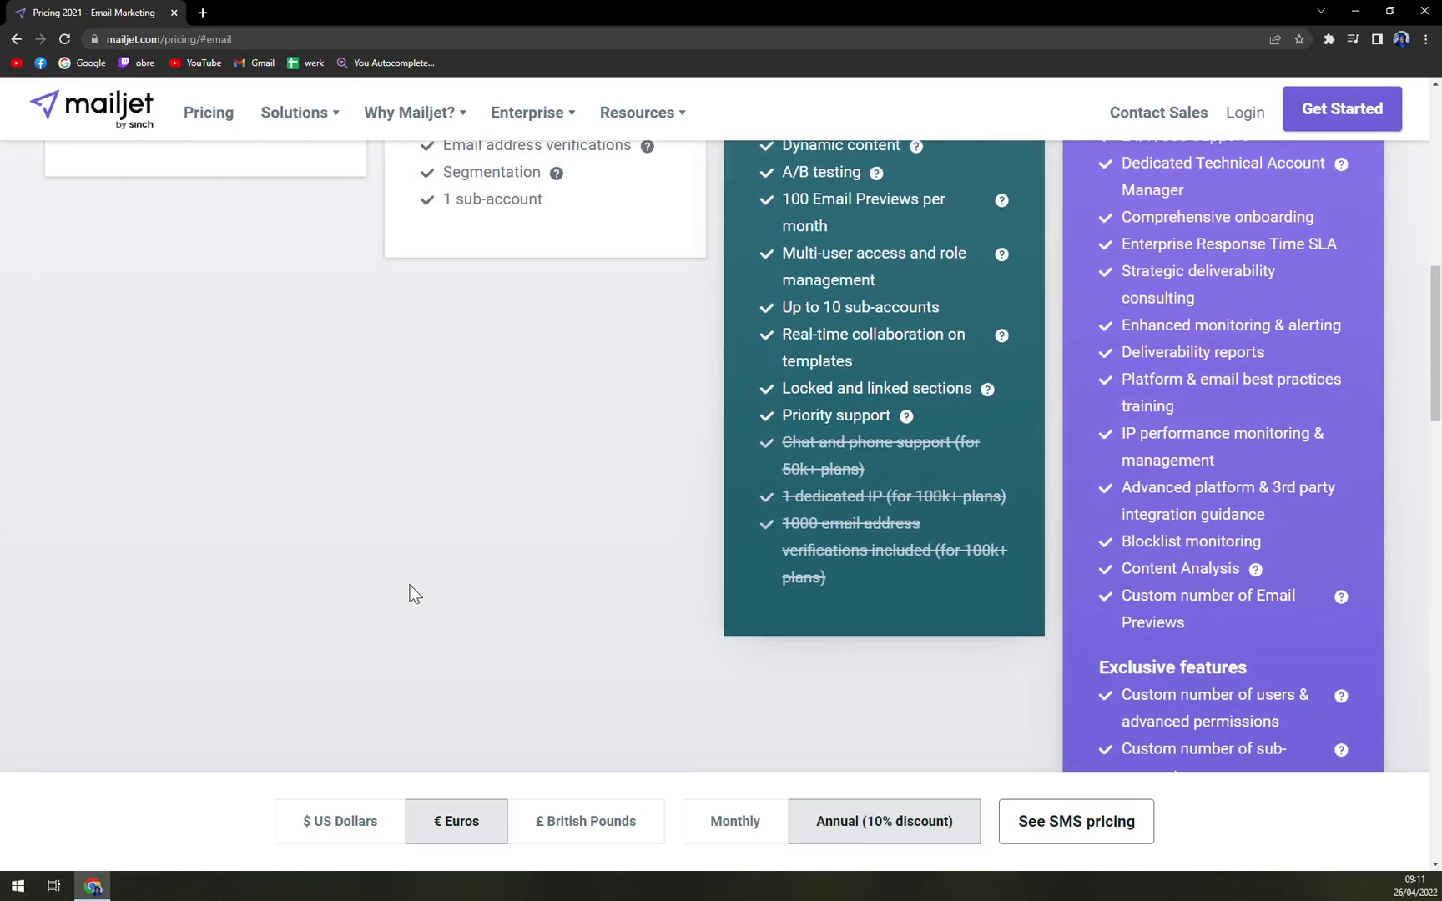
scroll(482, 515, "up", 1)
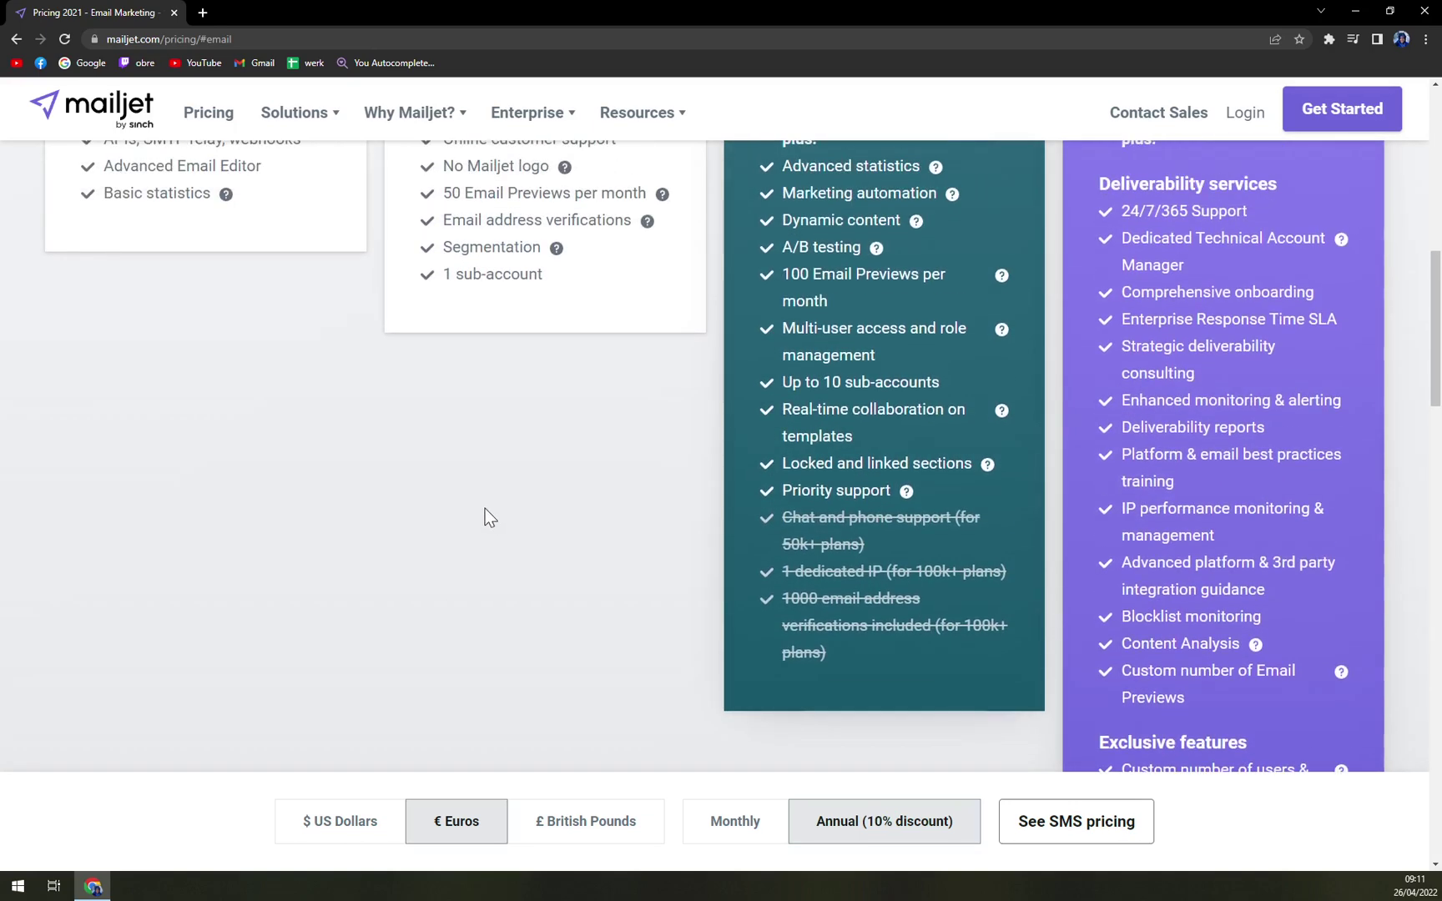
scroll(586, 548, "up", 4)
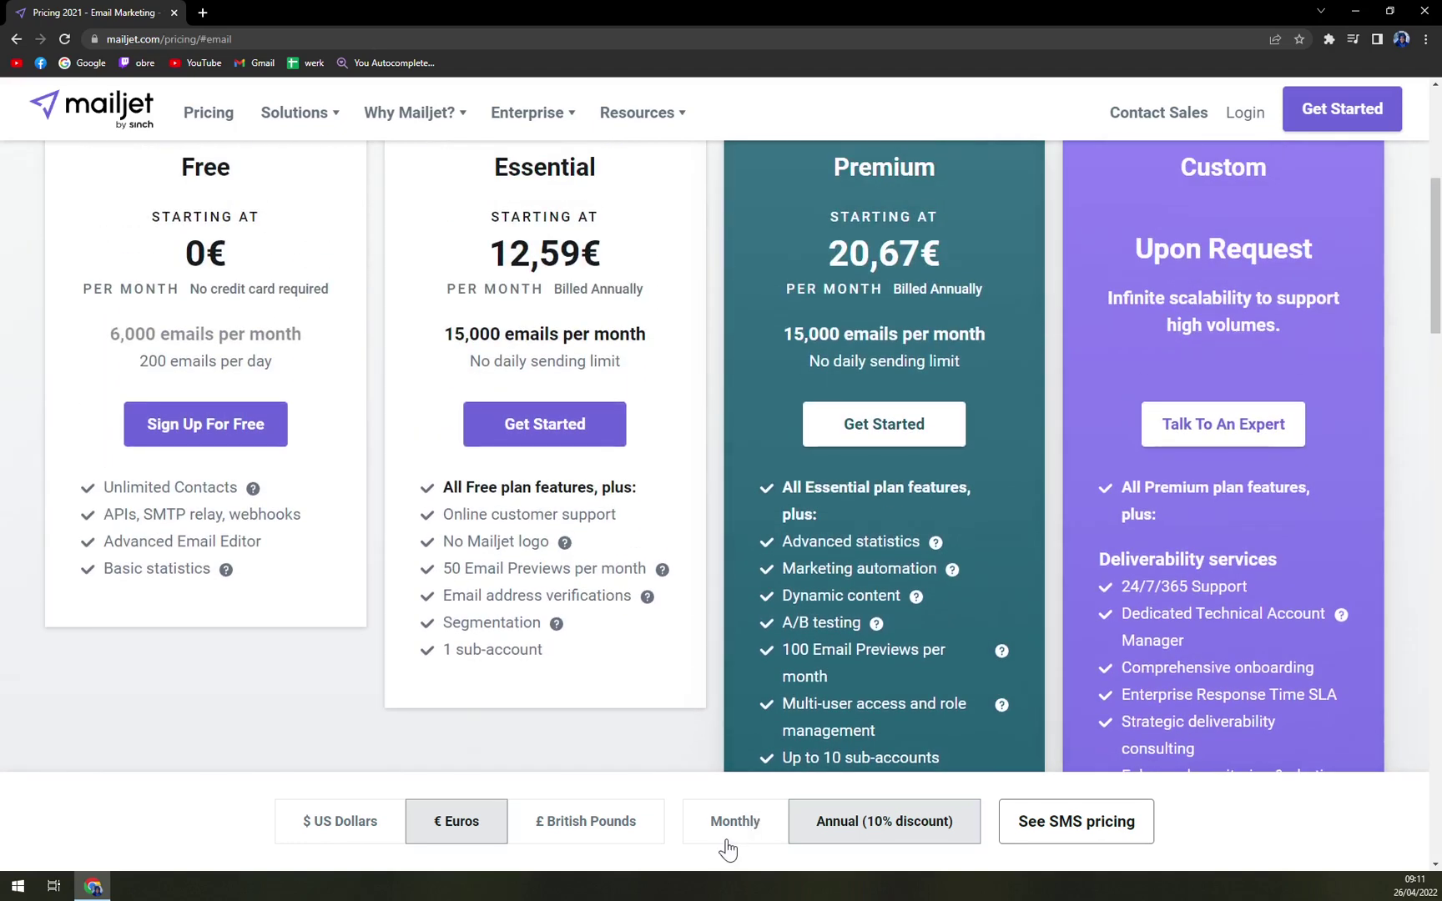
left_click(722, 842)
scroll(693, 751, "up", 1)
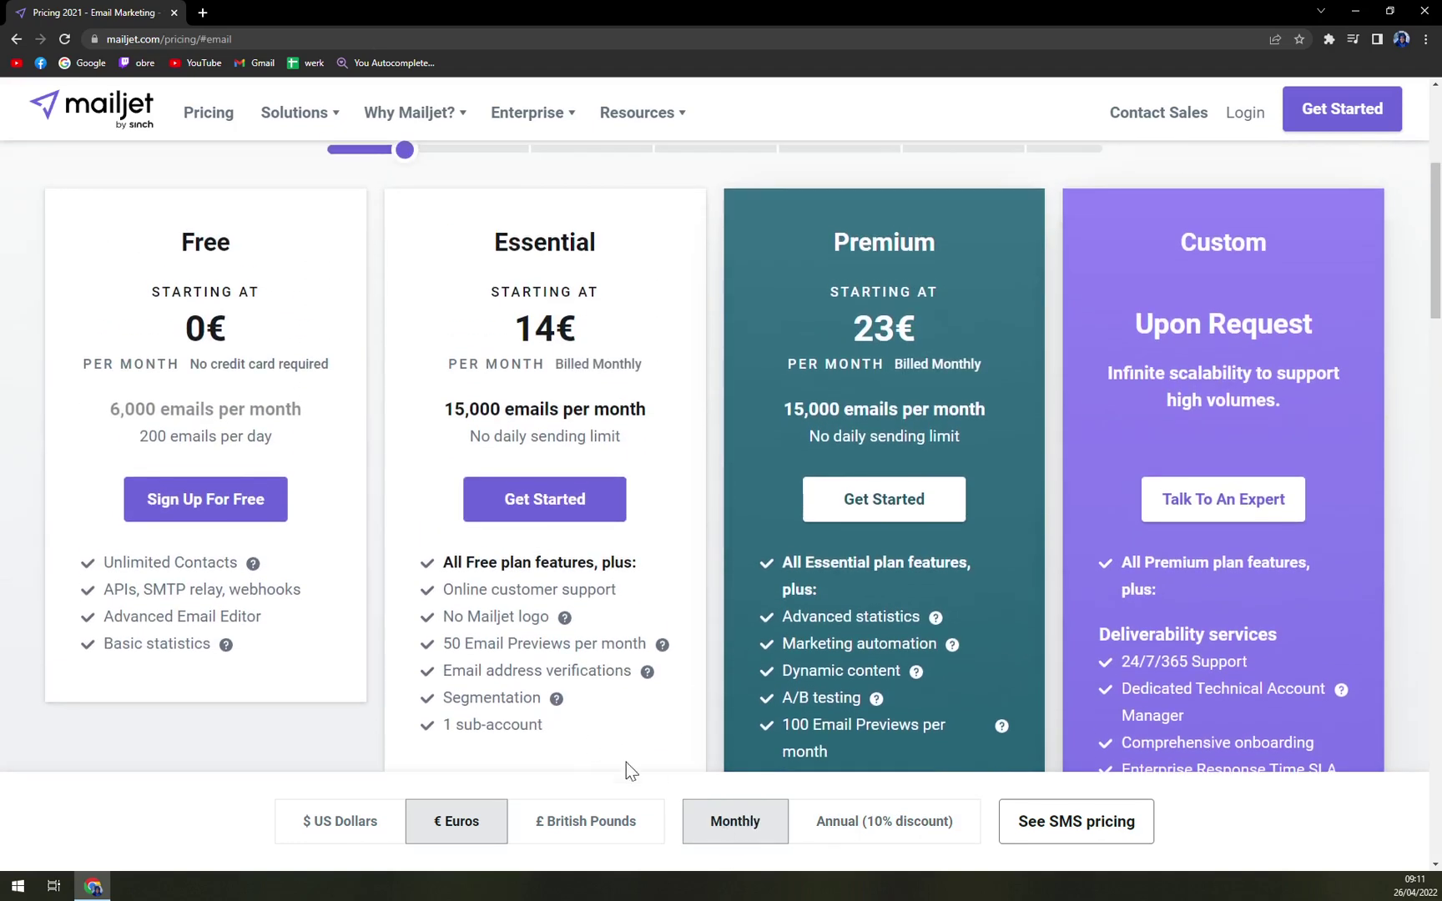
scroll(448, 672, "up", 2)
scroll(312, 514, "down", 2)
left_click_drag(151, 288, 264, 332)
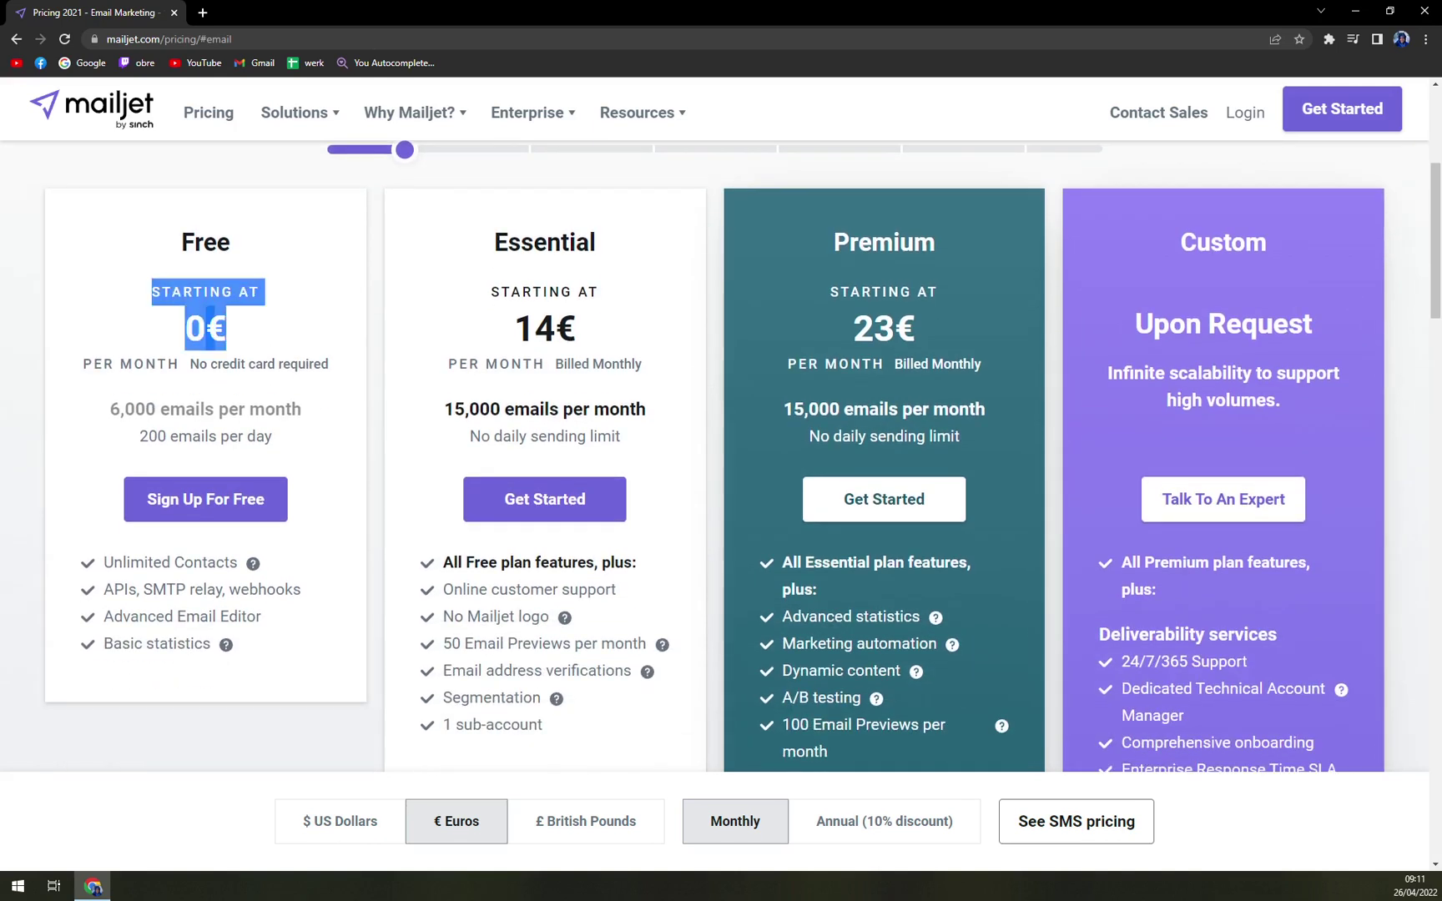
scroll(347, 288, "up", 1)
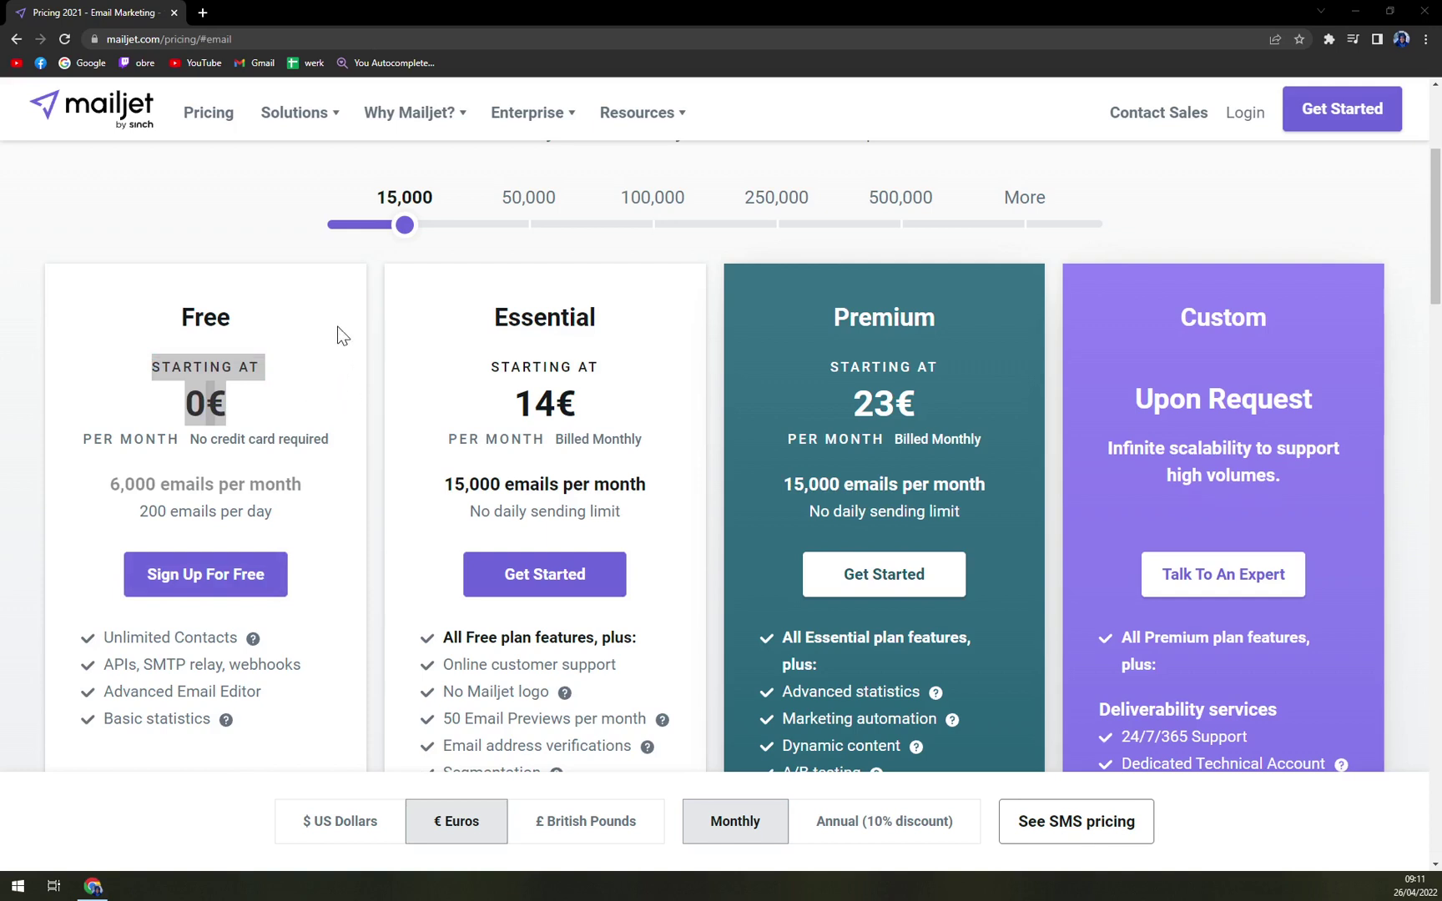
scroll(338, 327, "down", 2)
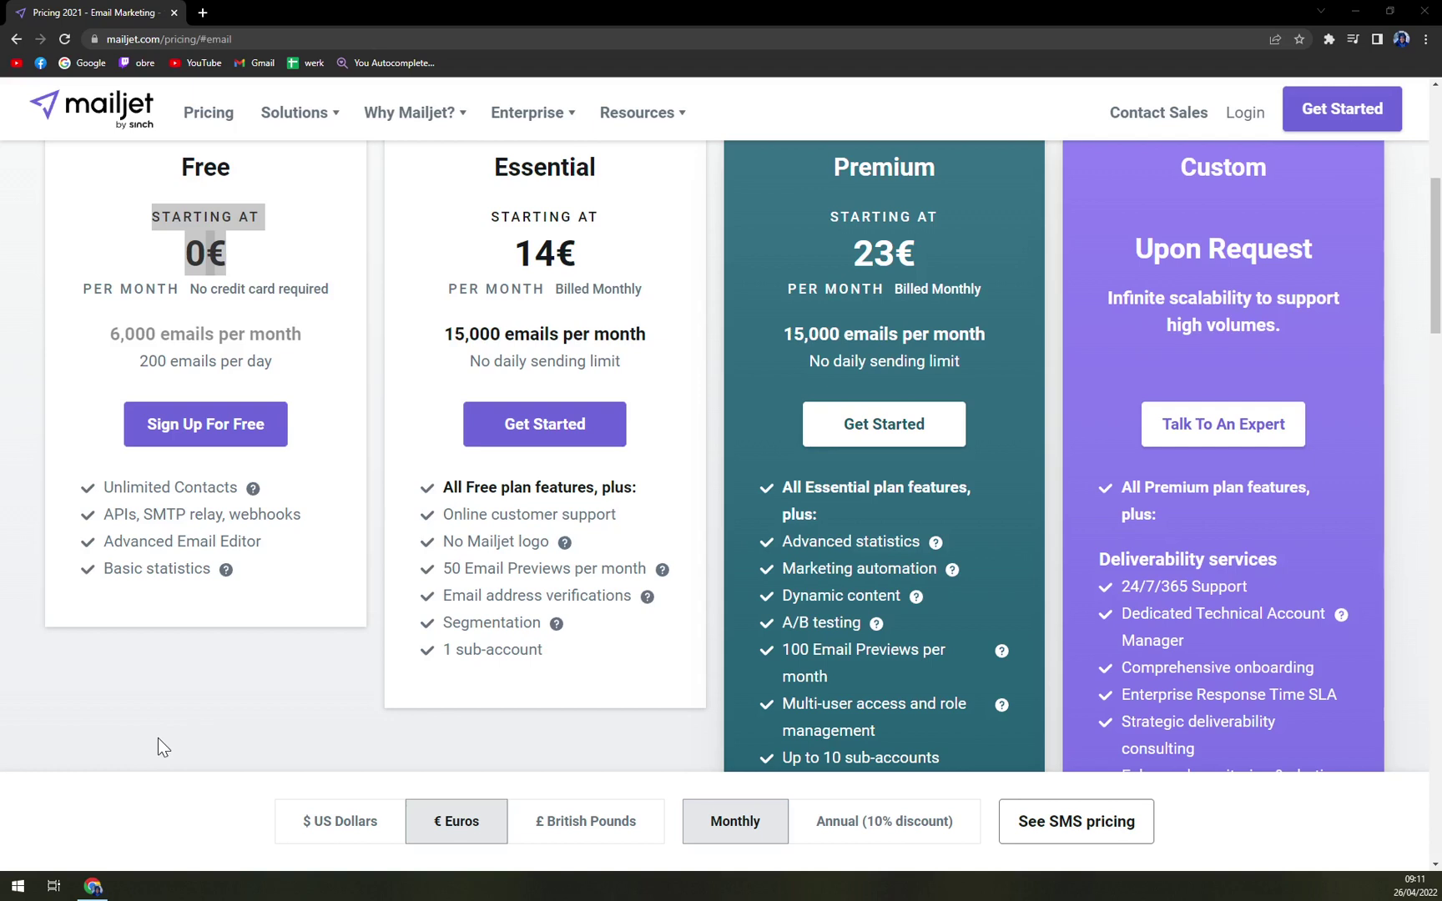
scroll(334, 684, "up", 2)
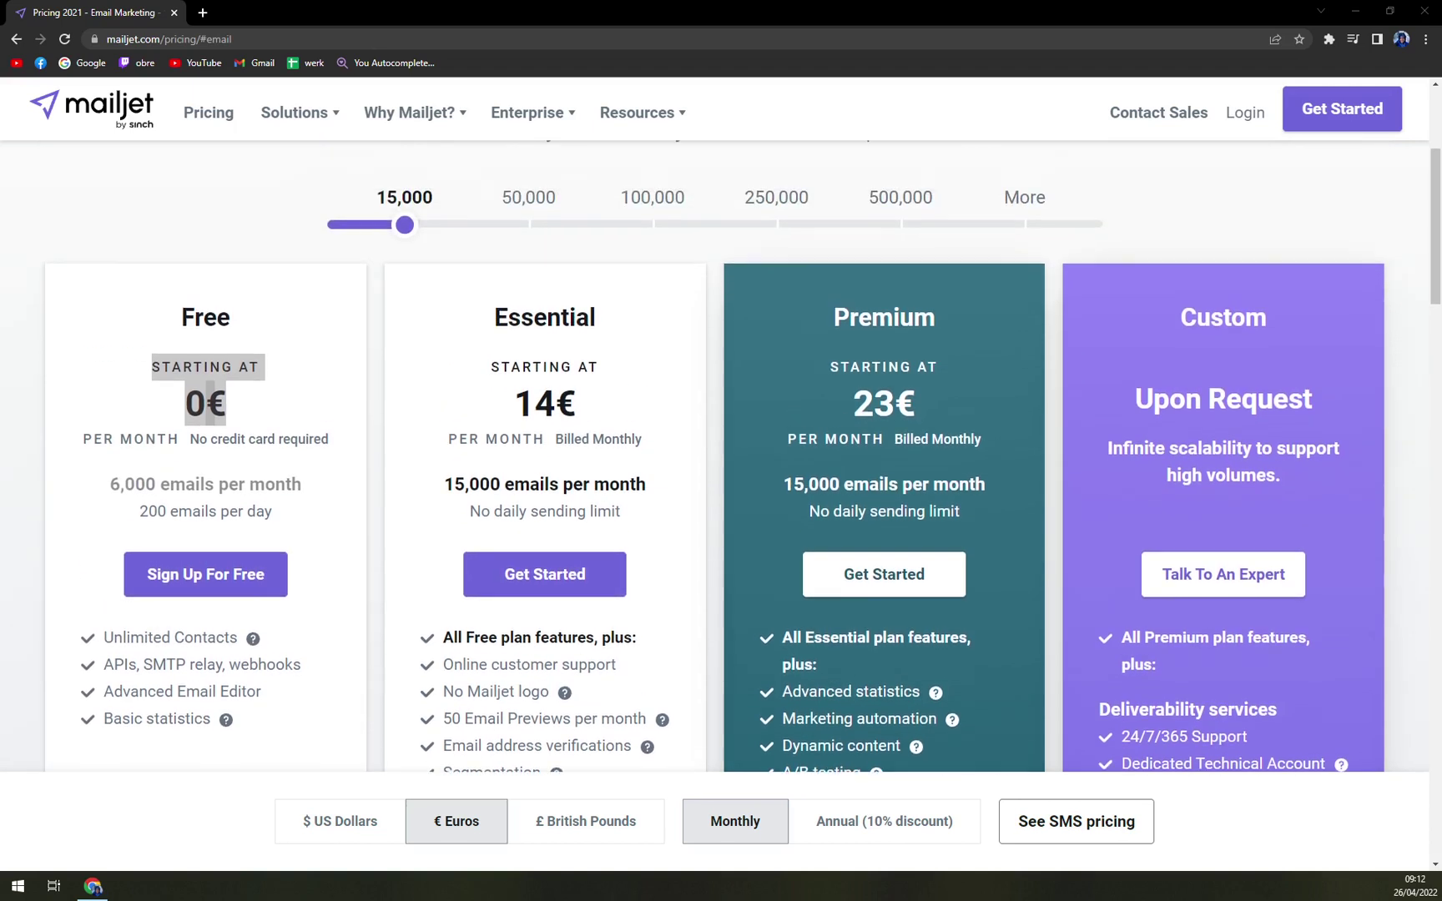
left_click_drag(495, 321, 592, 330)
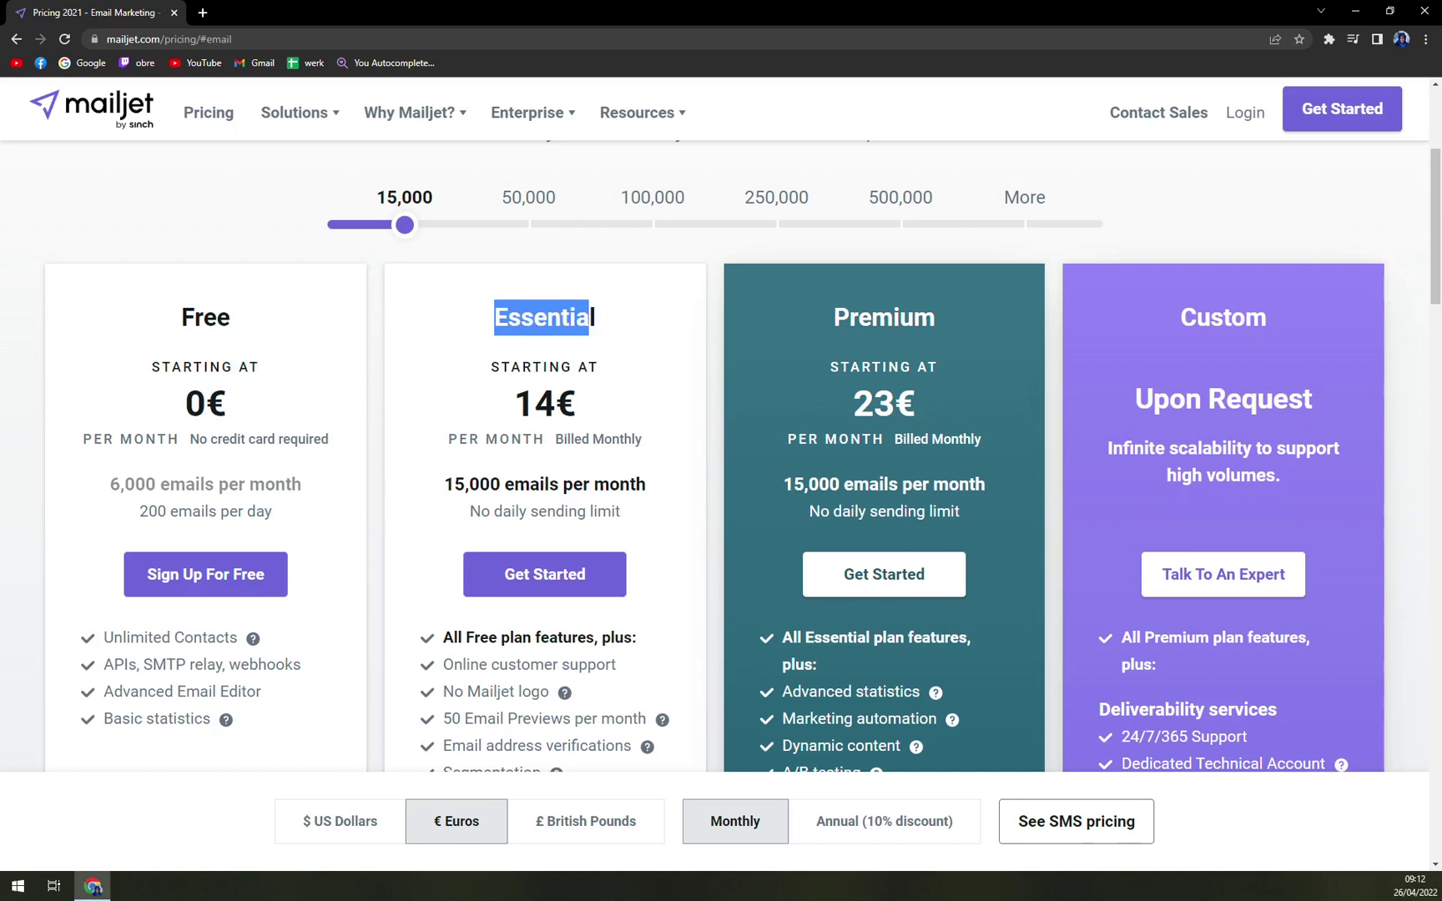
double_click(545, 404)
left_click(643, 412)
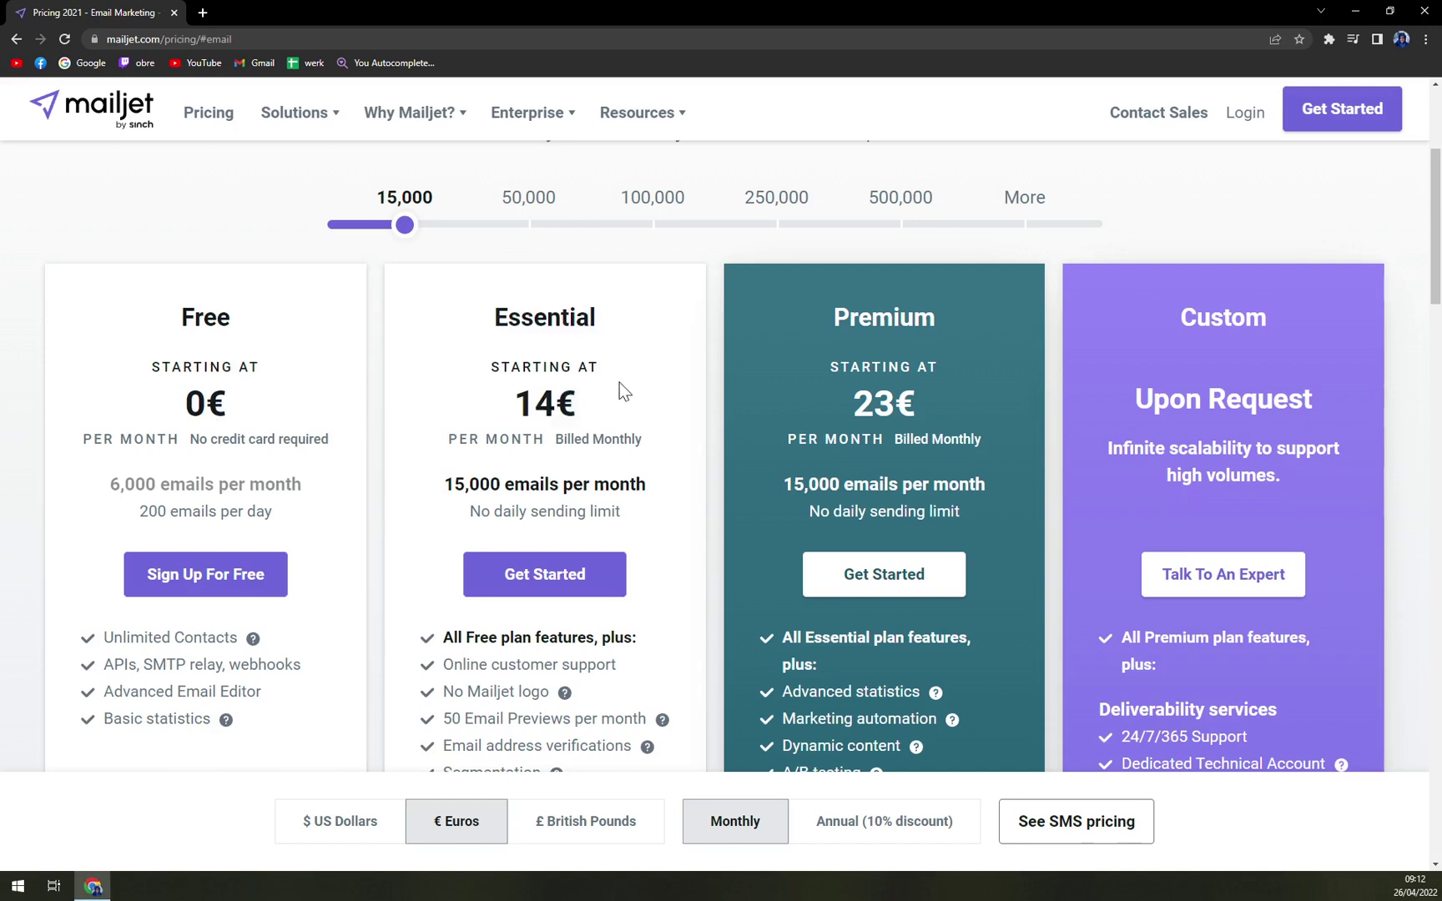
scroll(620, 382, "down", 1)
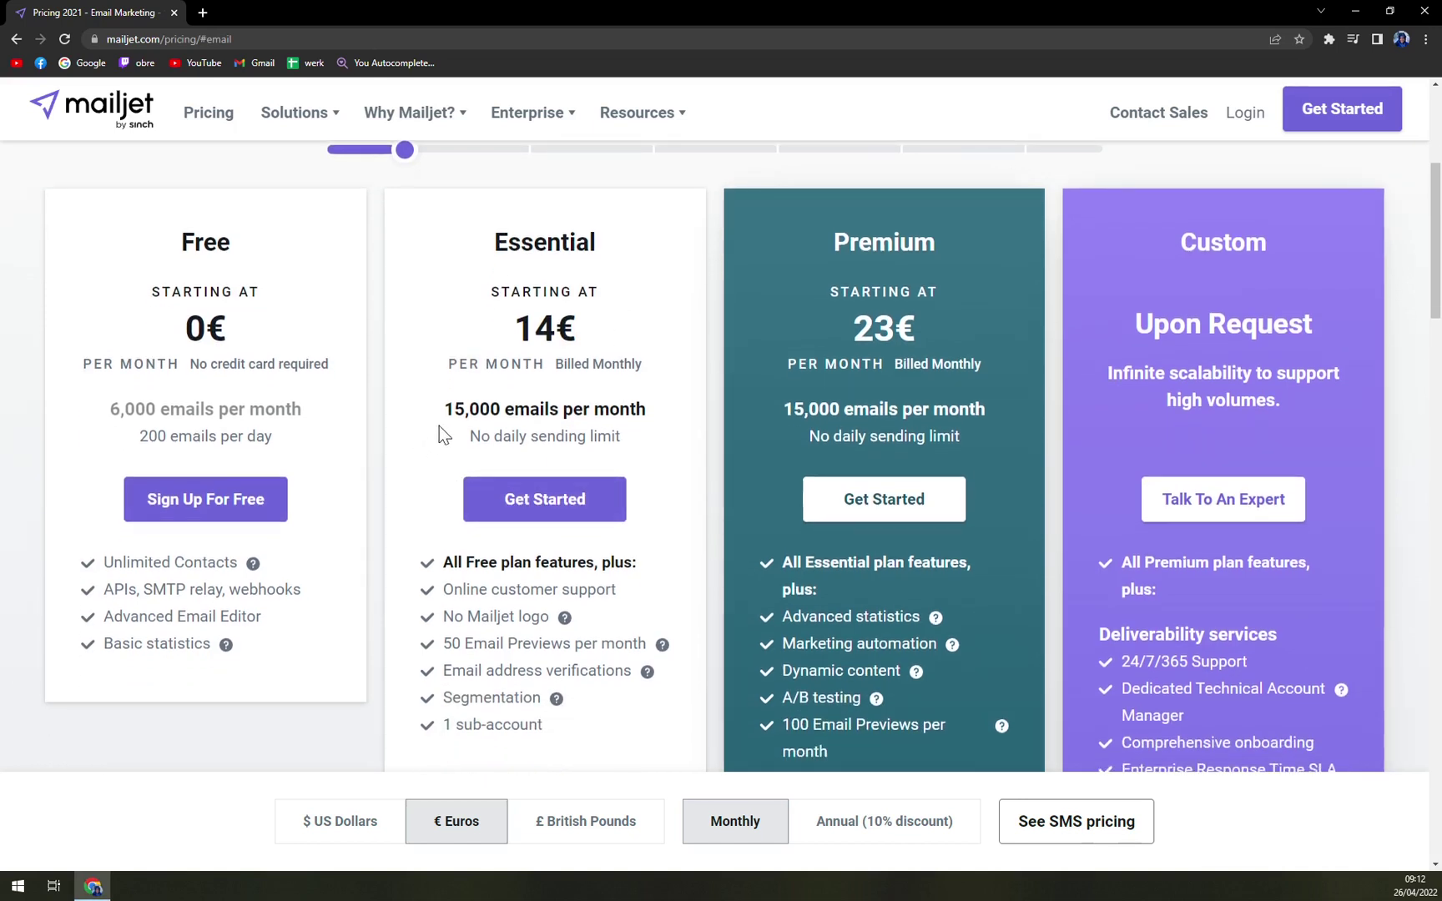
left_click_drag(443, 409, 655, 420)
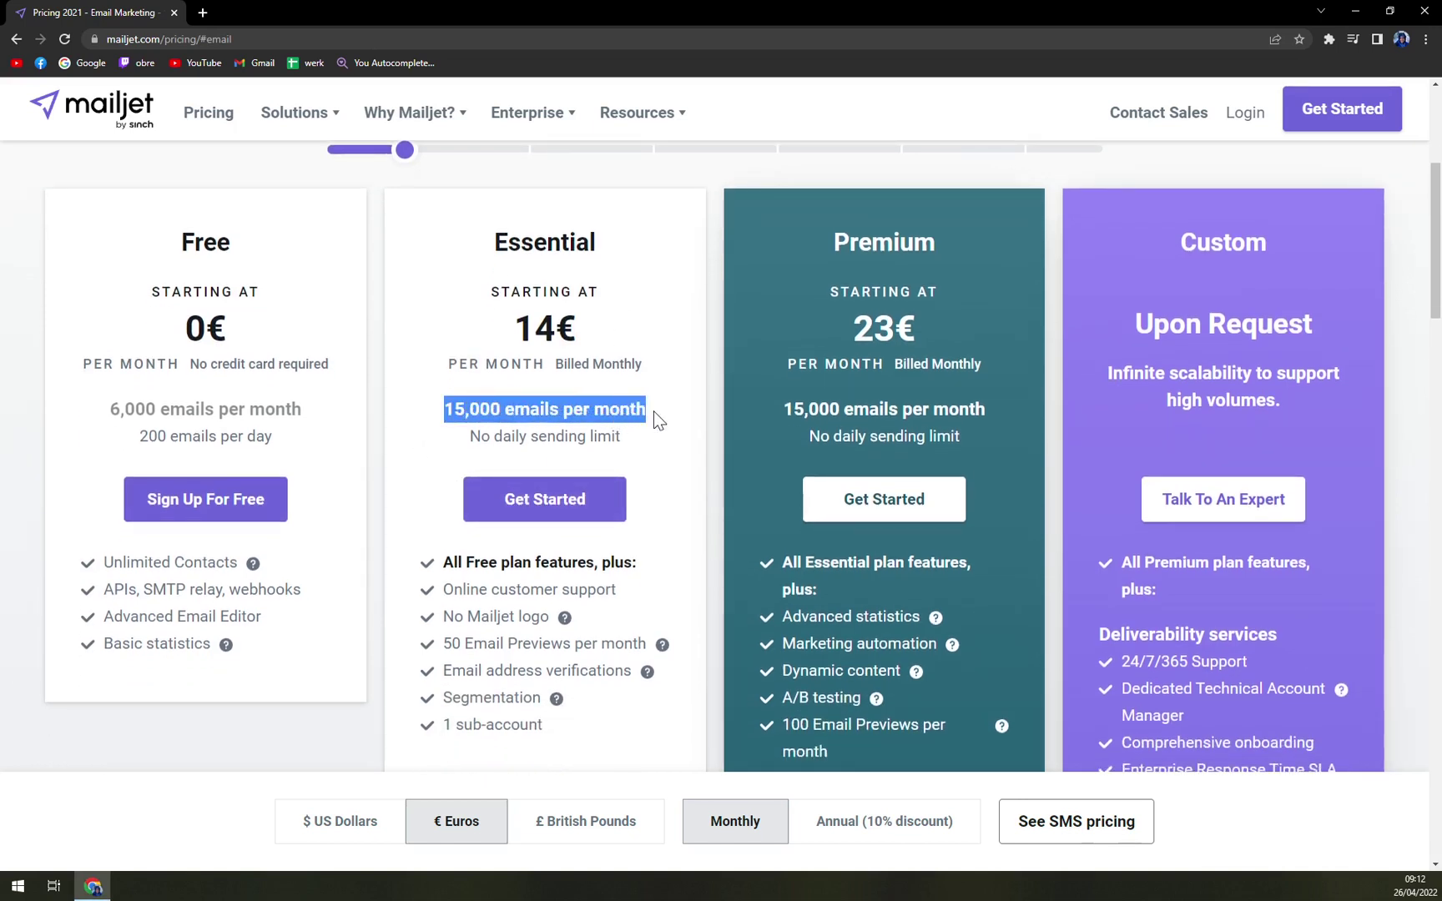
left_click_drag(450, 436, 649, 450)
left_click(522, 446)
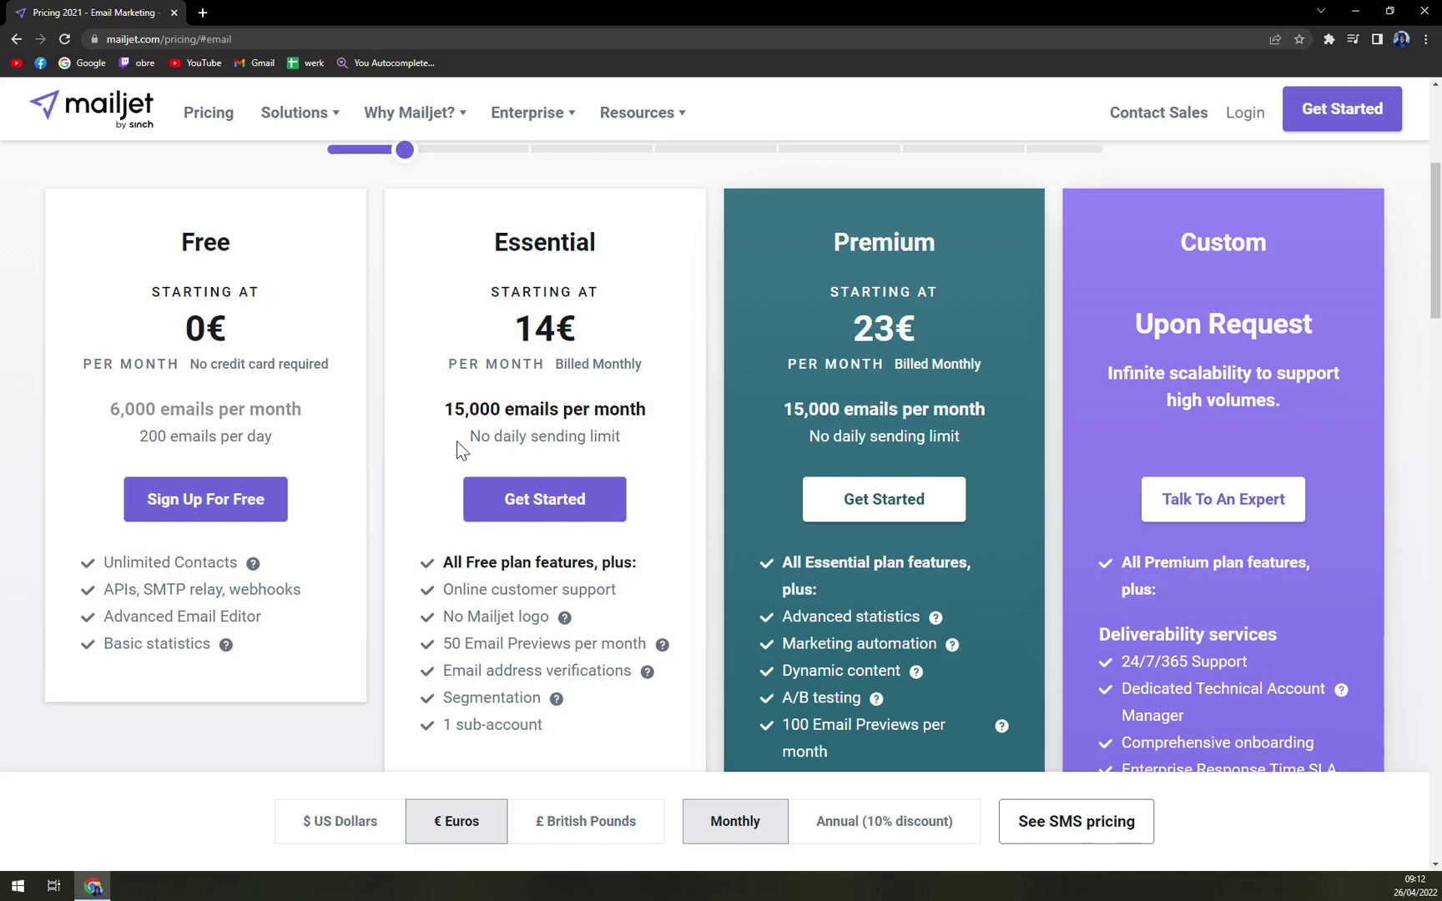
scroll(618, 445, "down", 1)
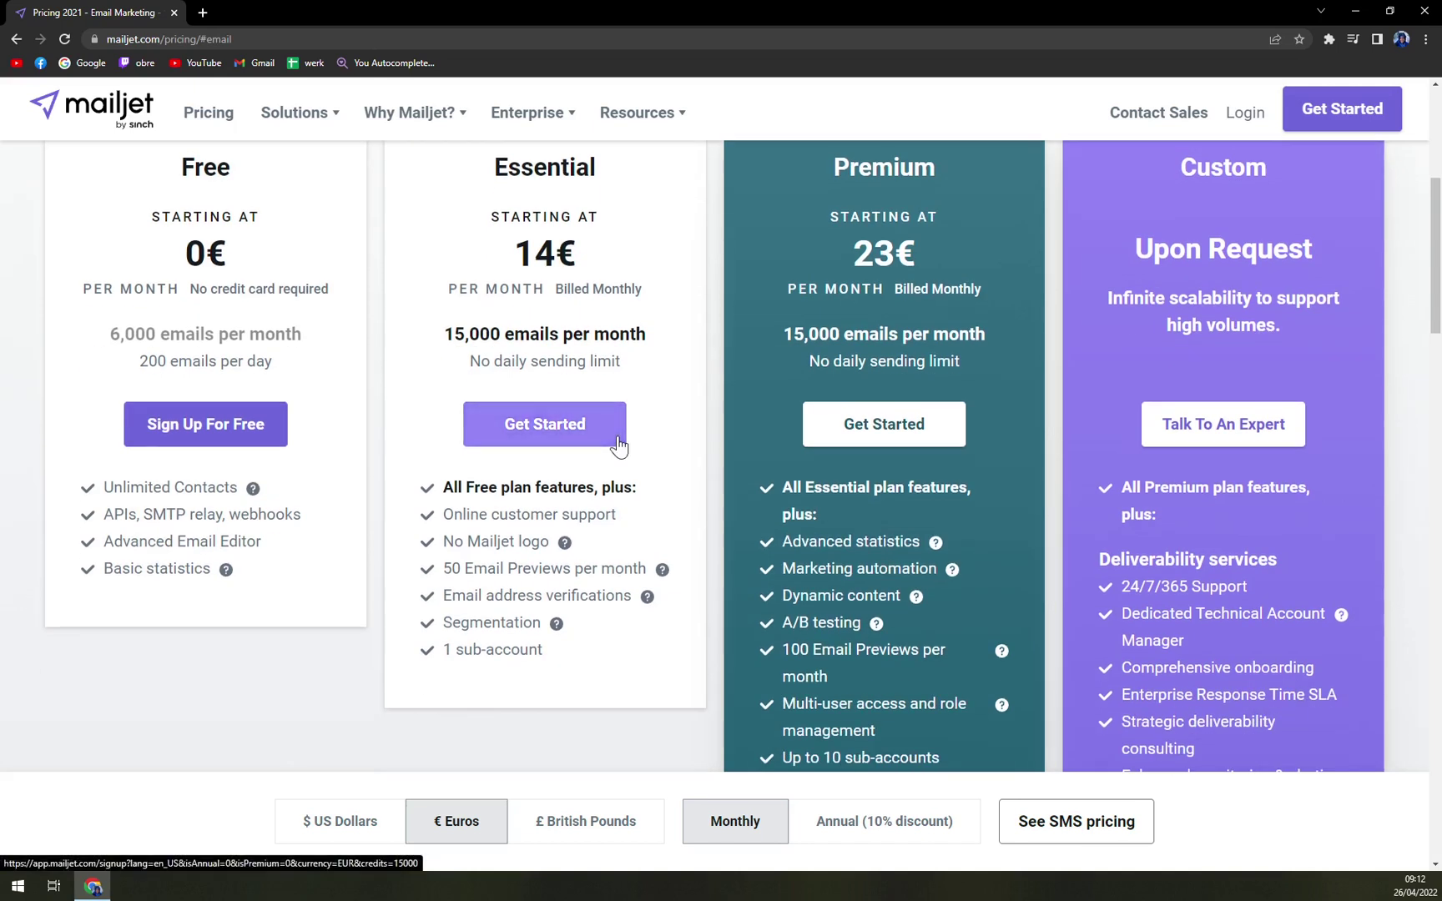
scroll(622, 442, "up", 1)
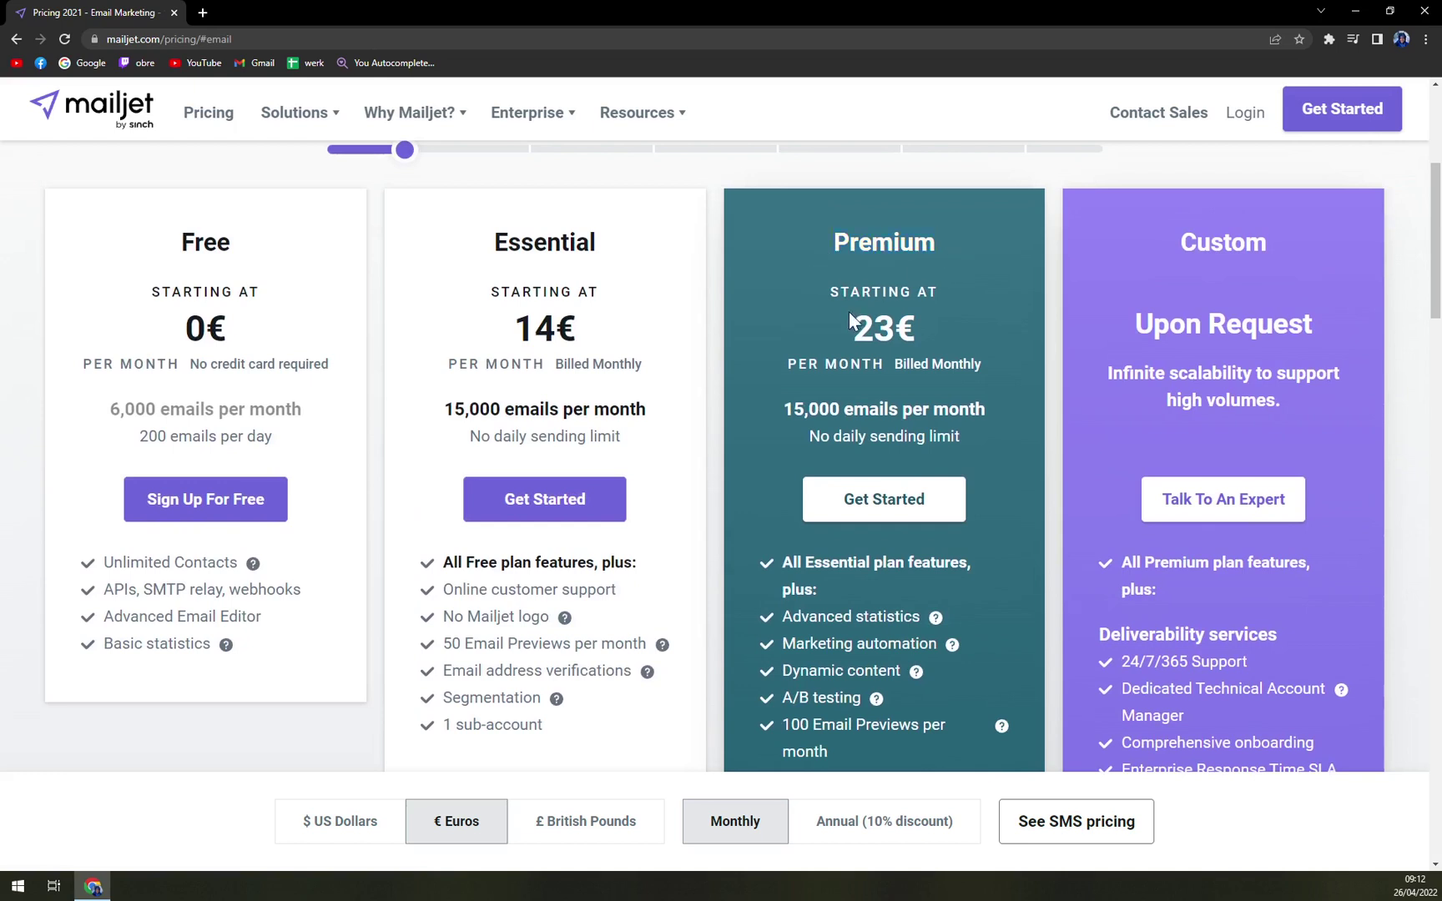
left_click(892, 838)
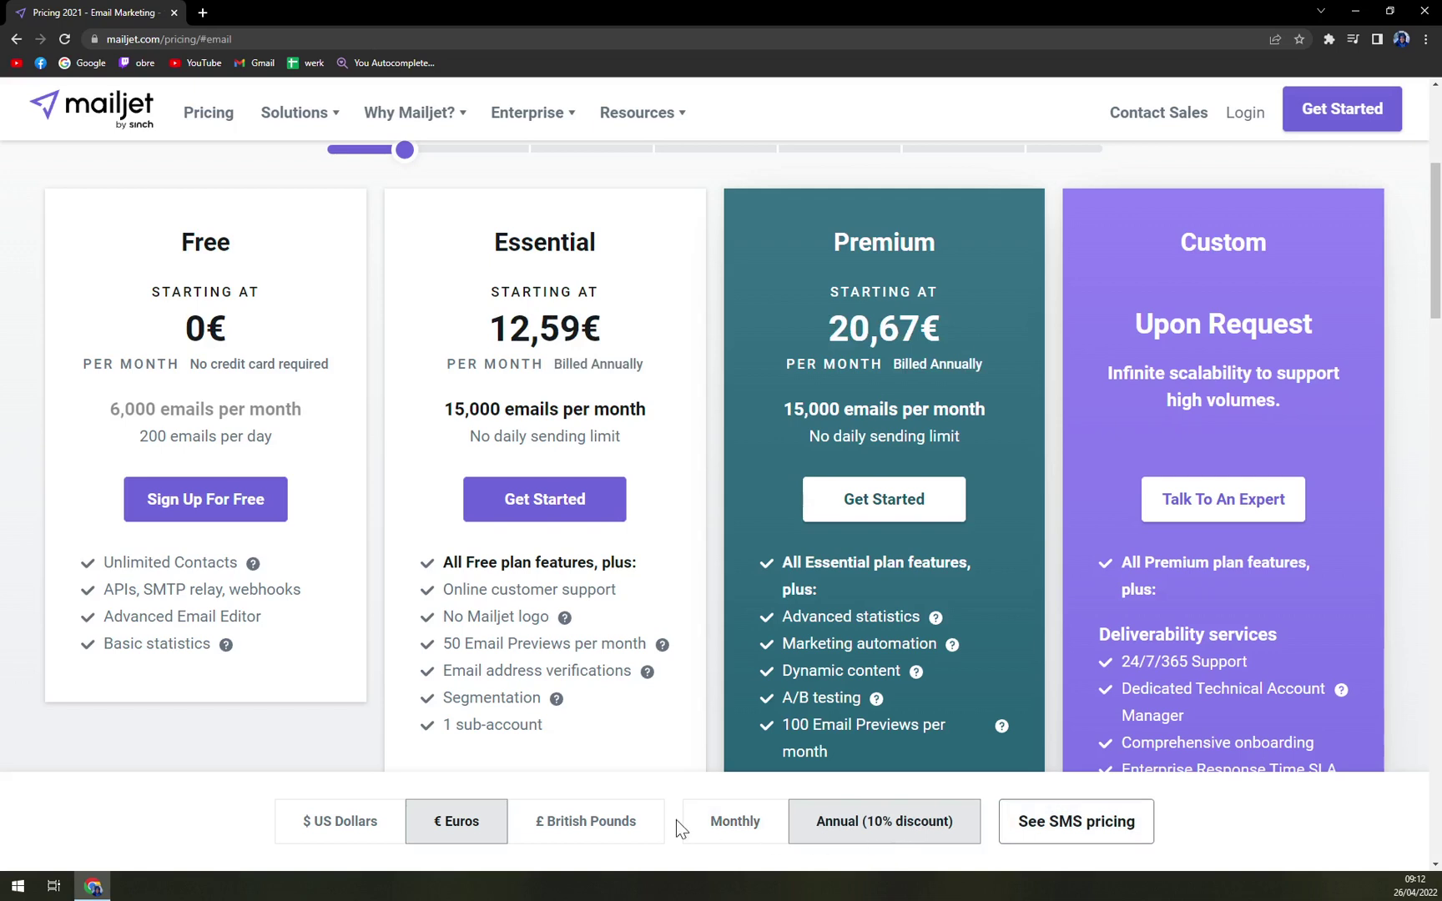
left_click(726, 830)
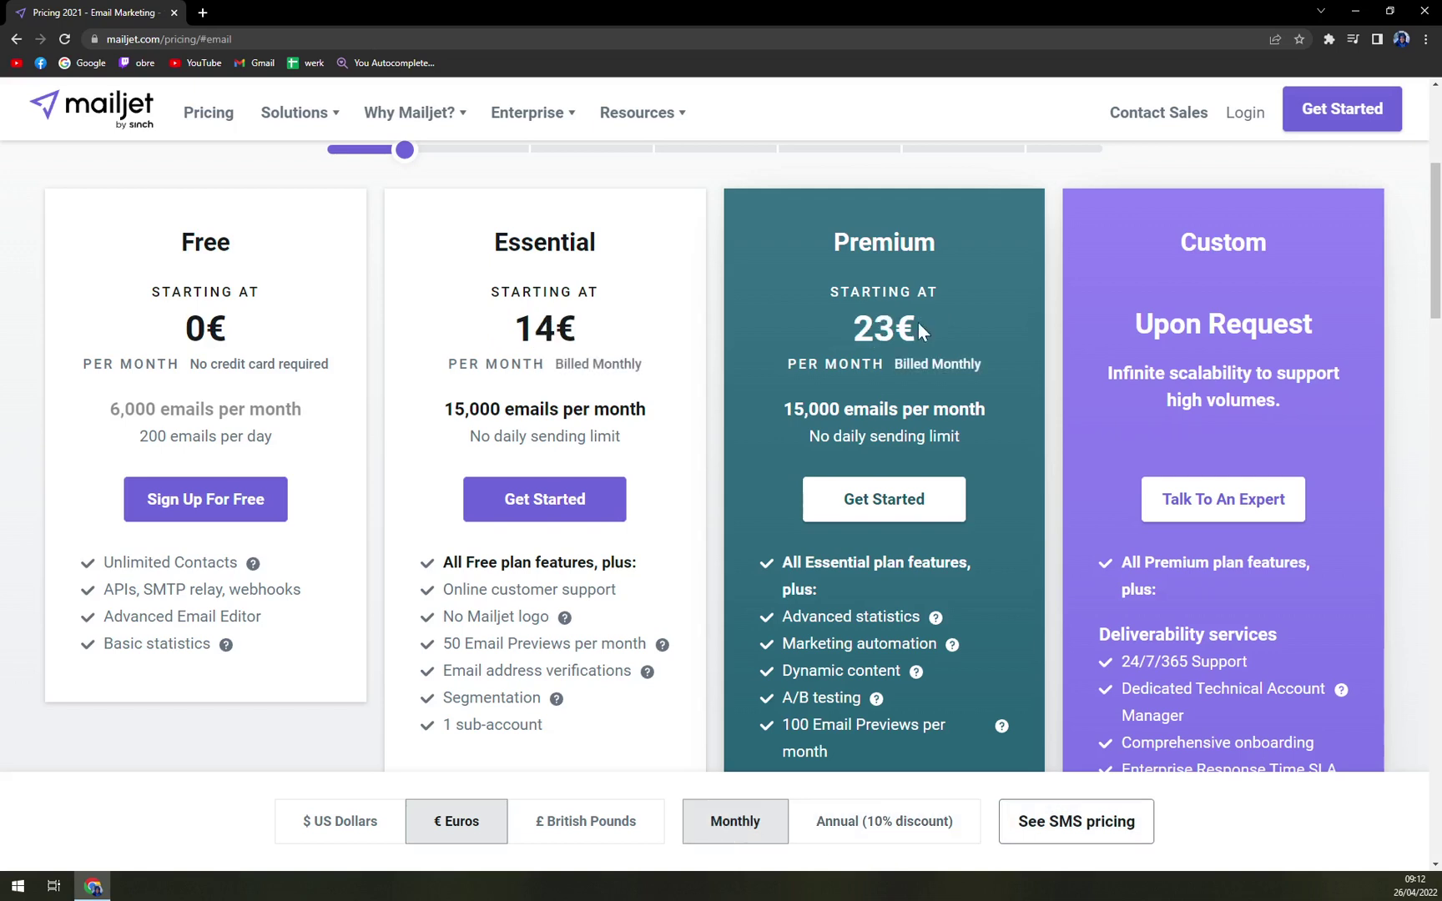
scroll(917, 332, "down", 1)
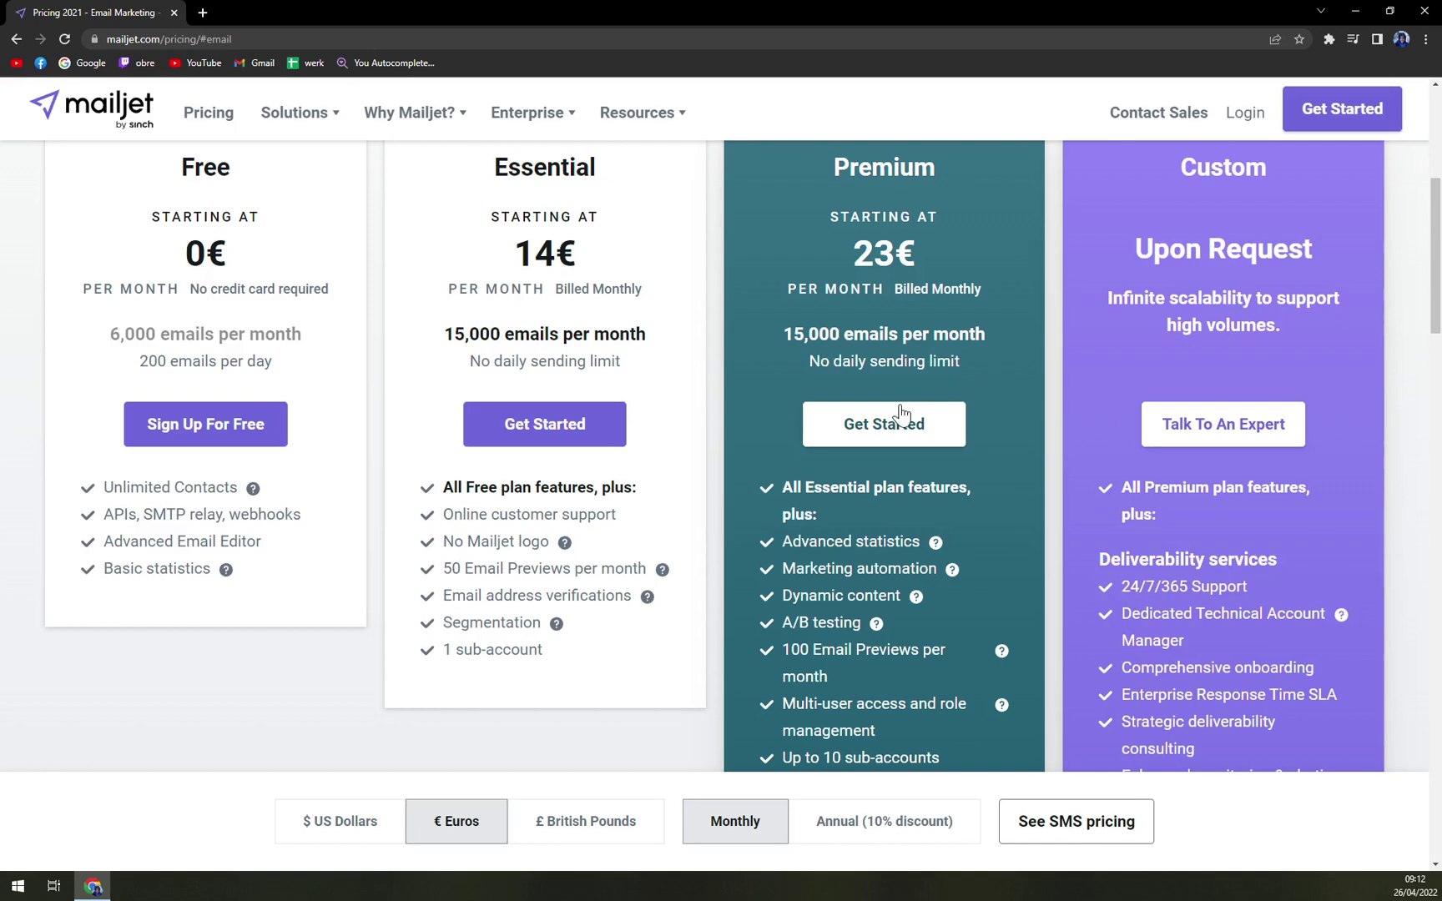
scroll(900, 413, "down", 5)
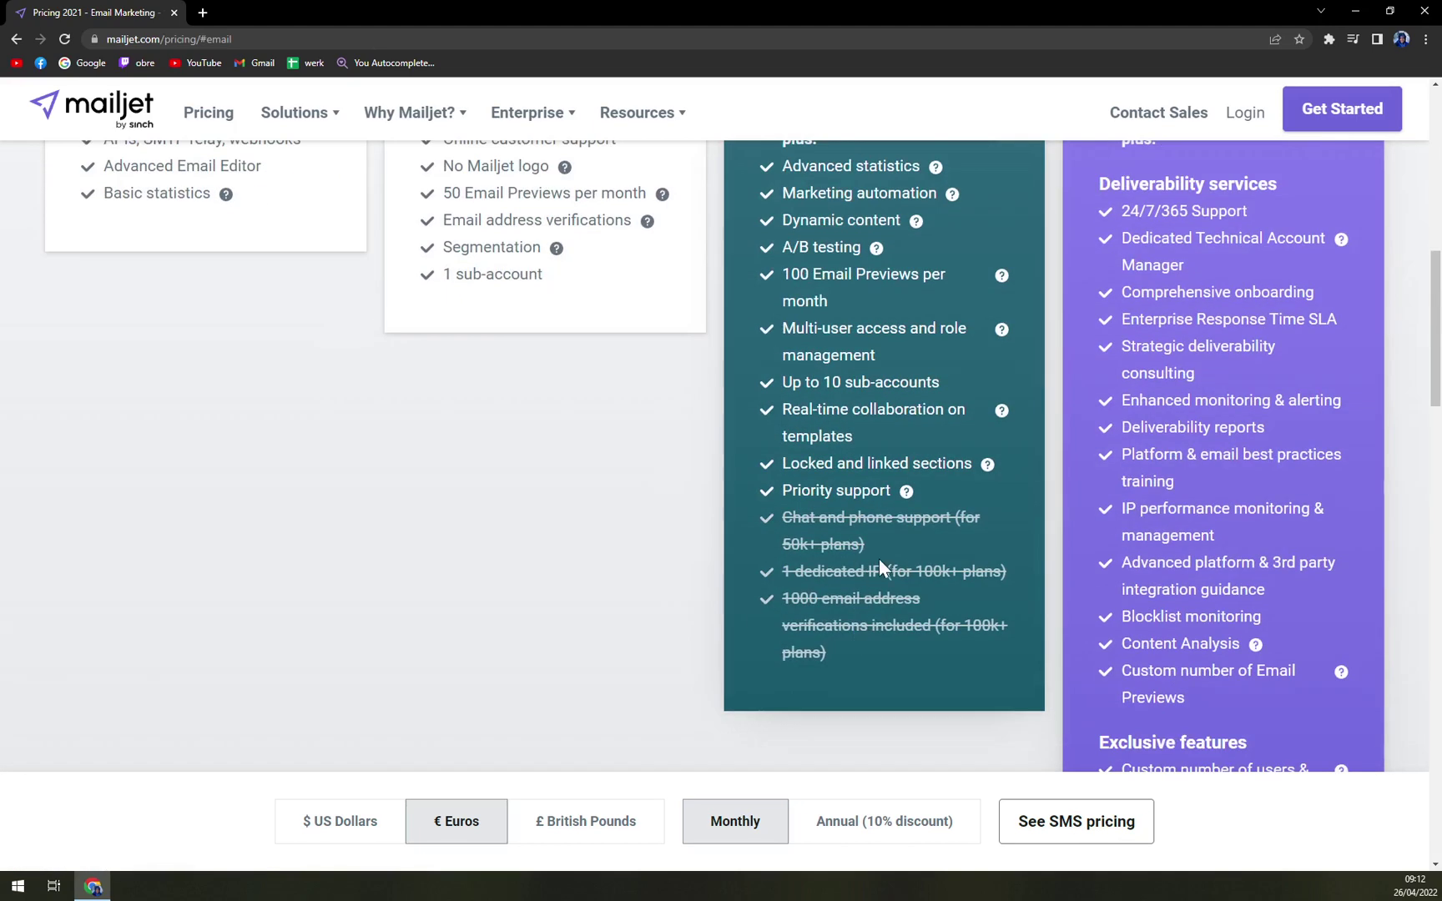
scroll(1073, 617, "up", 5)
scroll(721, 455, "down", 6)
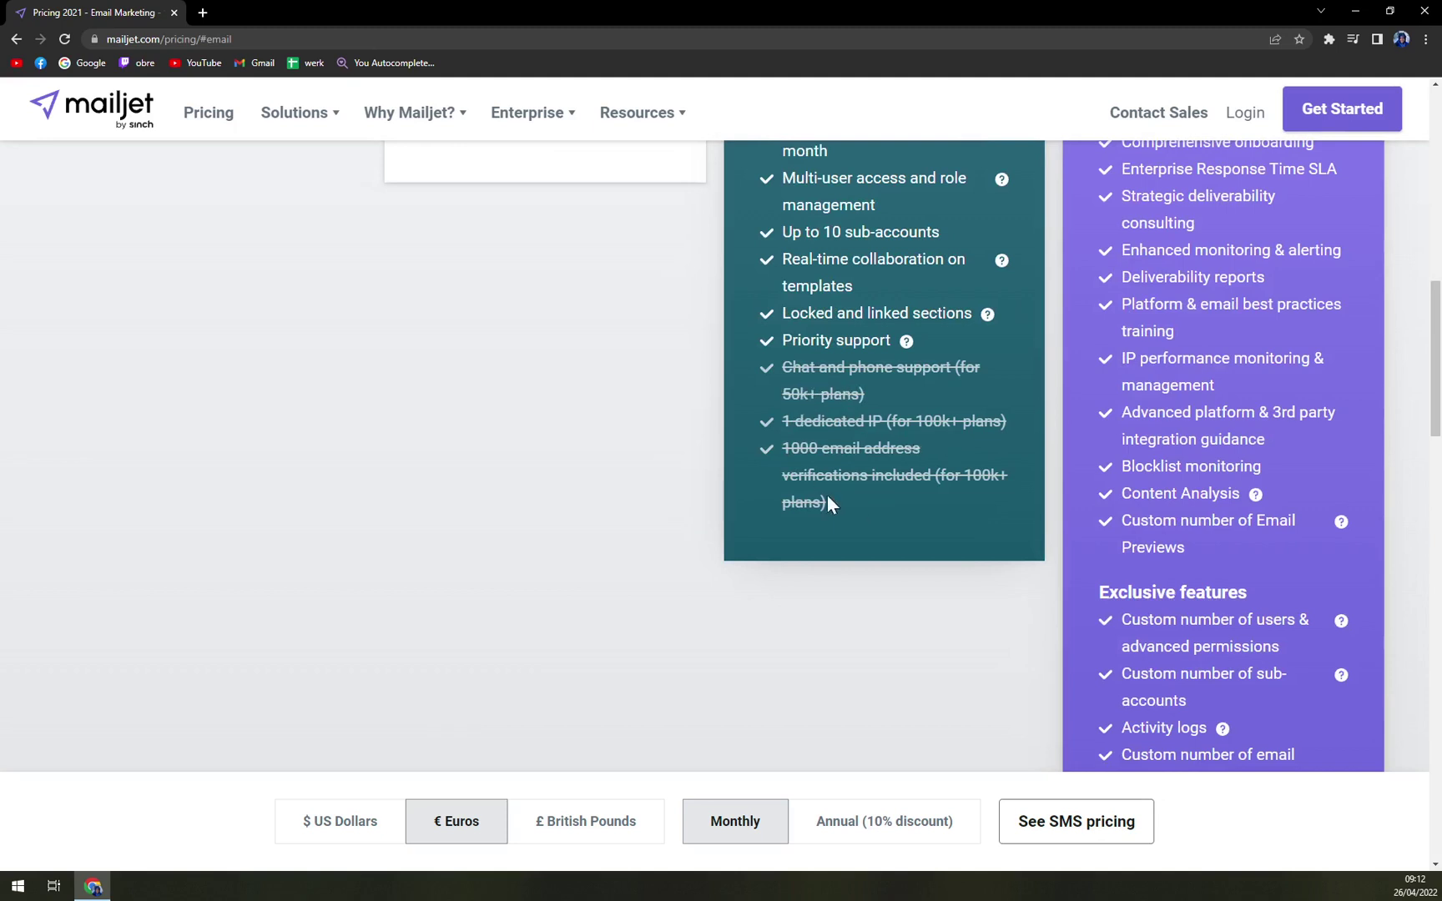
scroll(850, 507, "up", 6)
scroll(851, 507, "up", 3)
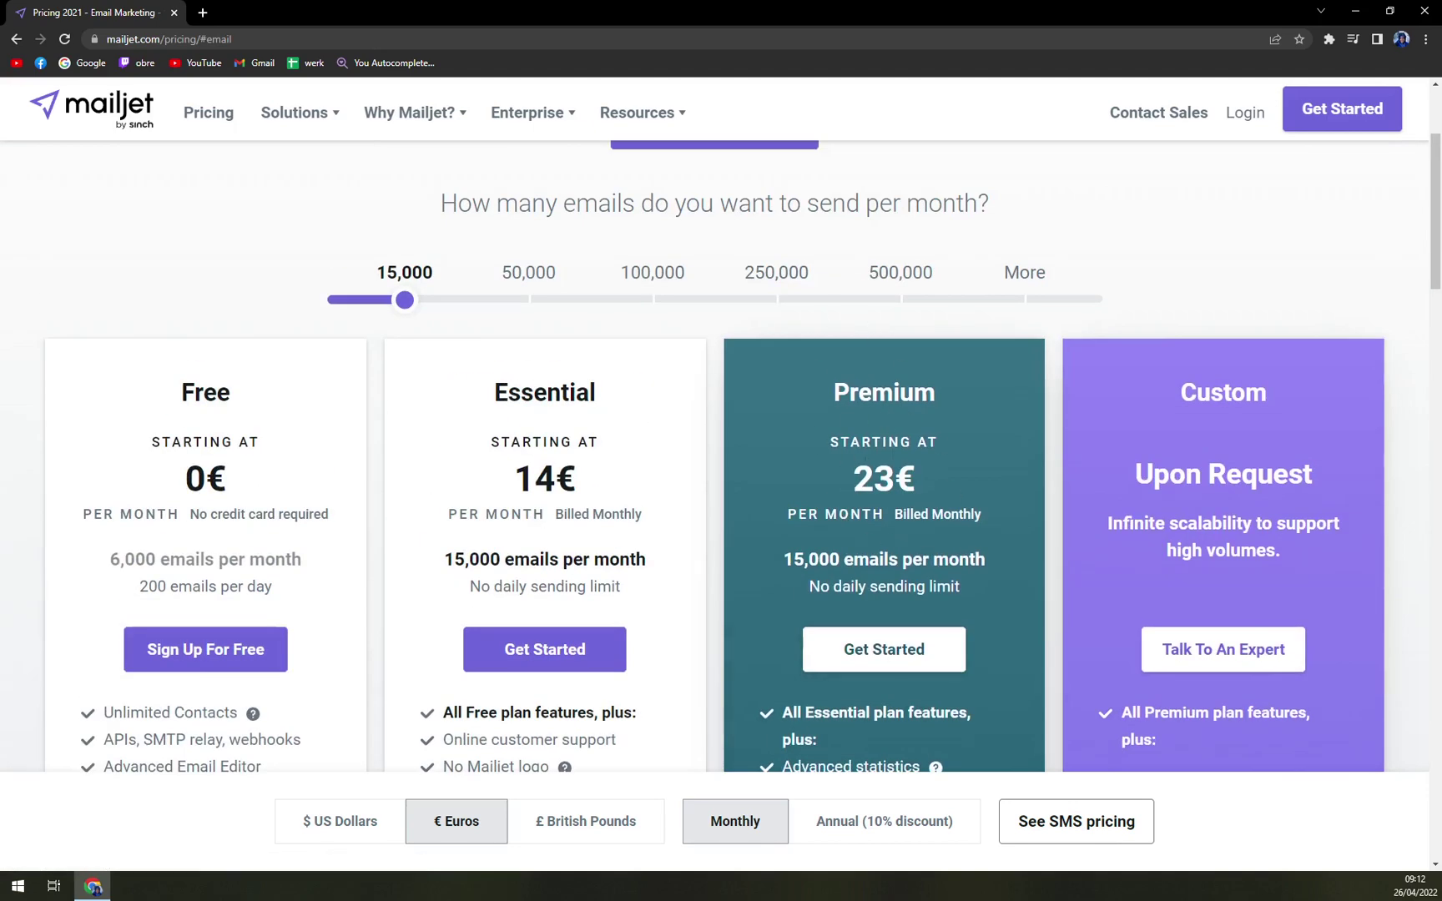
left_click_drag(408, 300, 513, 302)
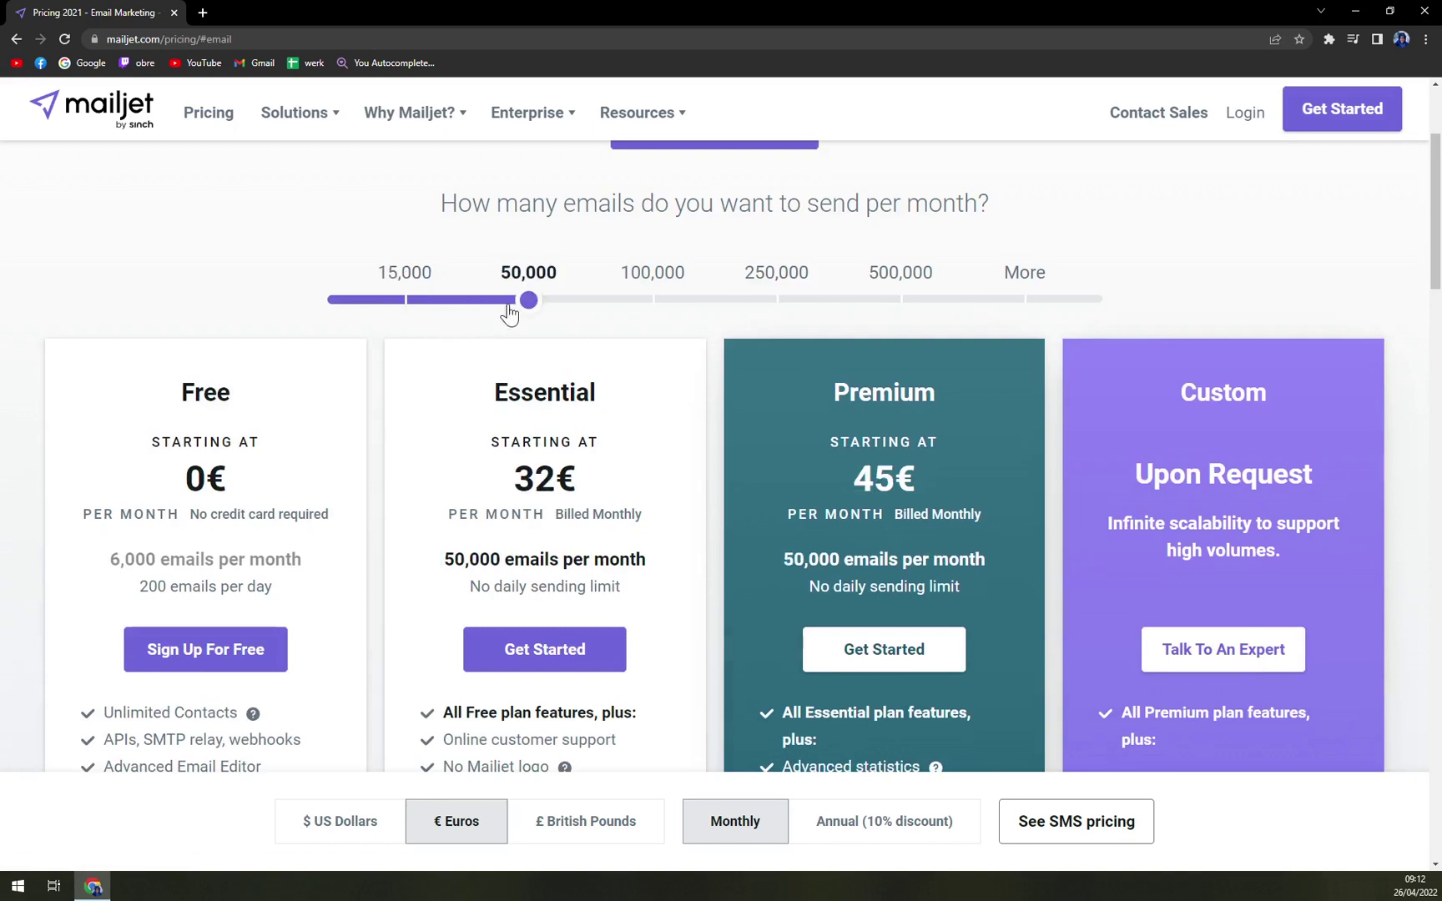
left_click(594, 300)
left_click(538, 305)
left_click(653, 302)
left_click_drag(653, 302, 1108, 314)
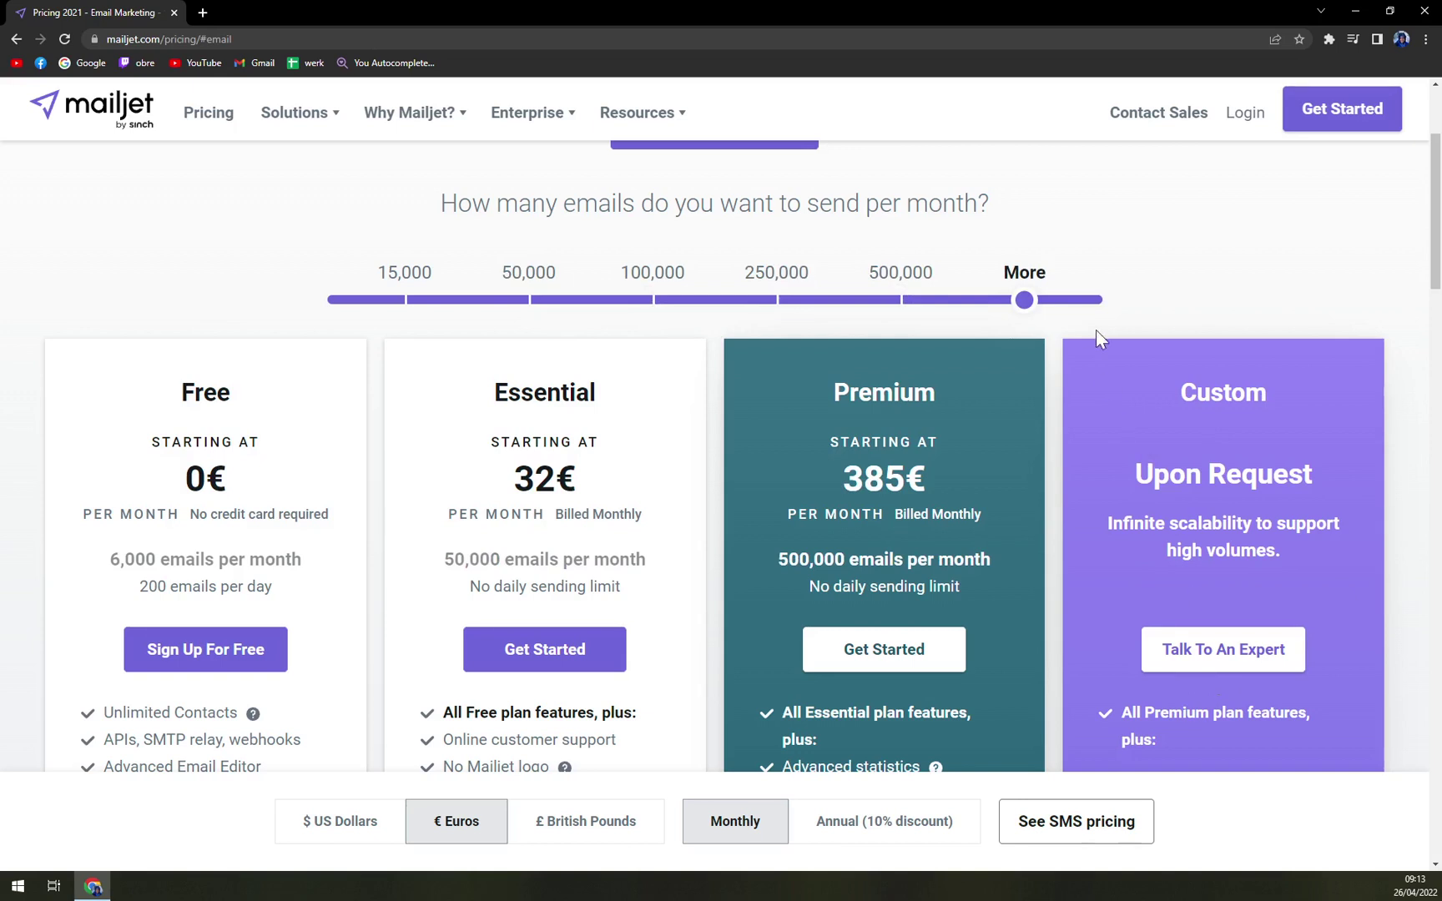
left_click_drag(1026, 313, 226, 283)
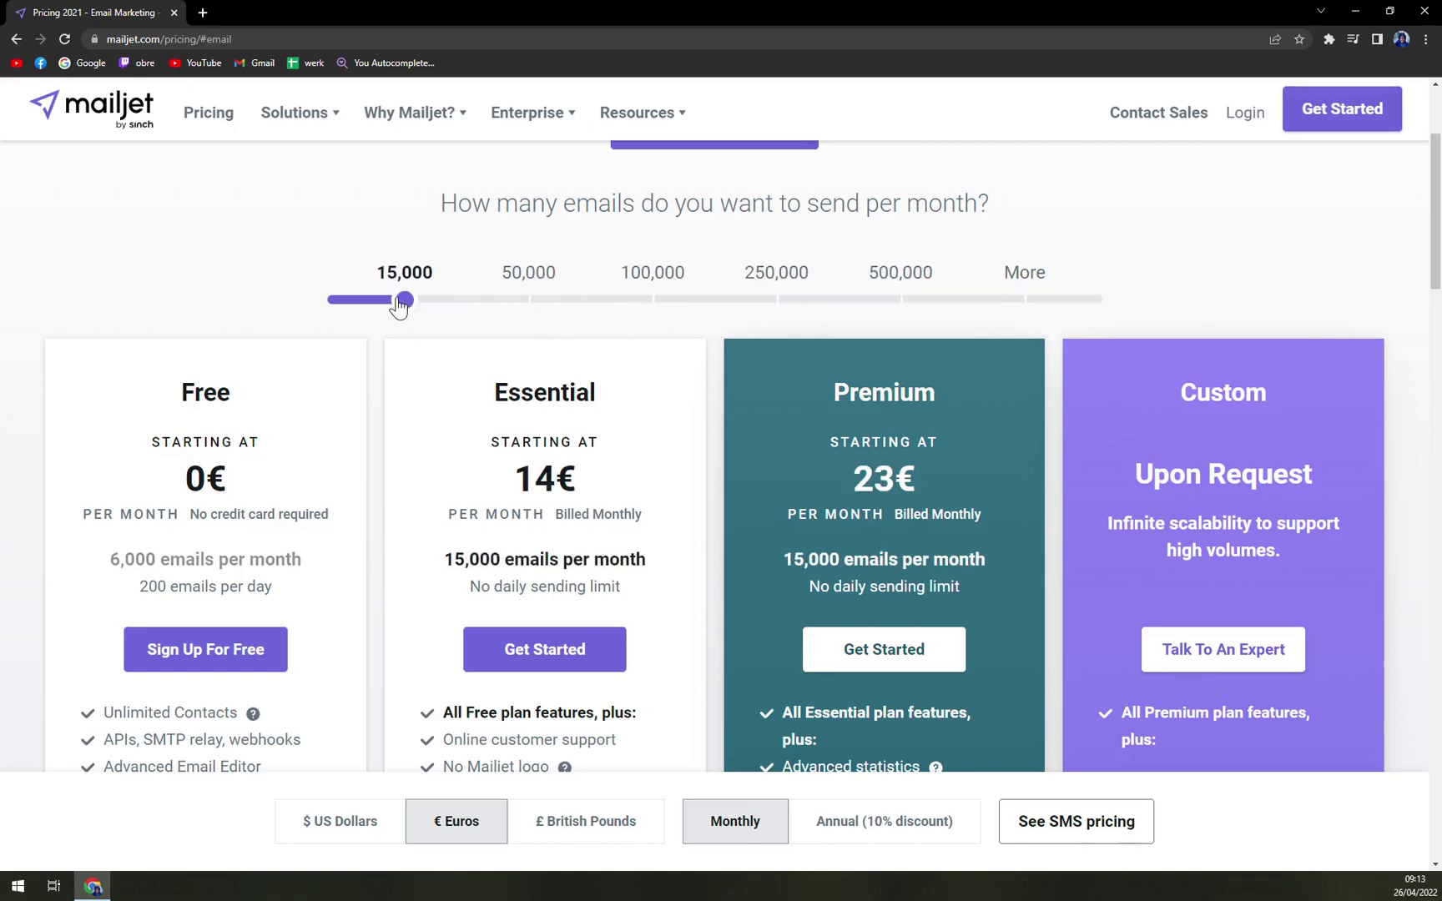
left_click(598, 320)
left_click_drag(598, 320, 1053, 315)
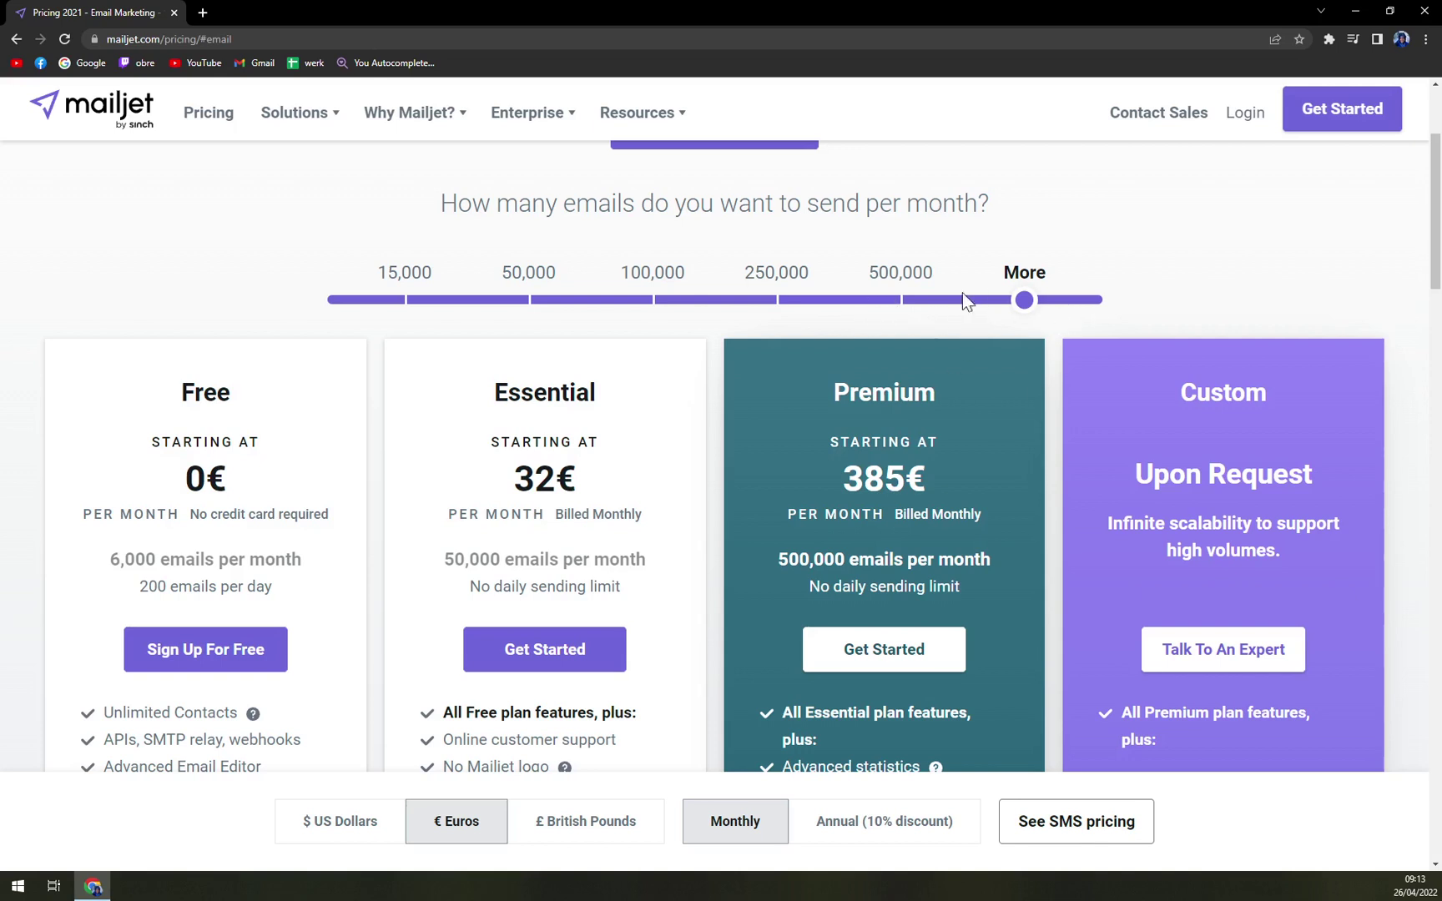
left_click_drag(1024, 300, 169, 307)
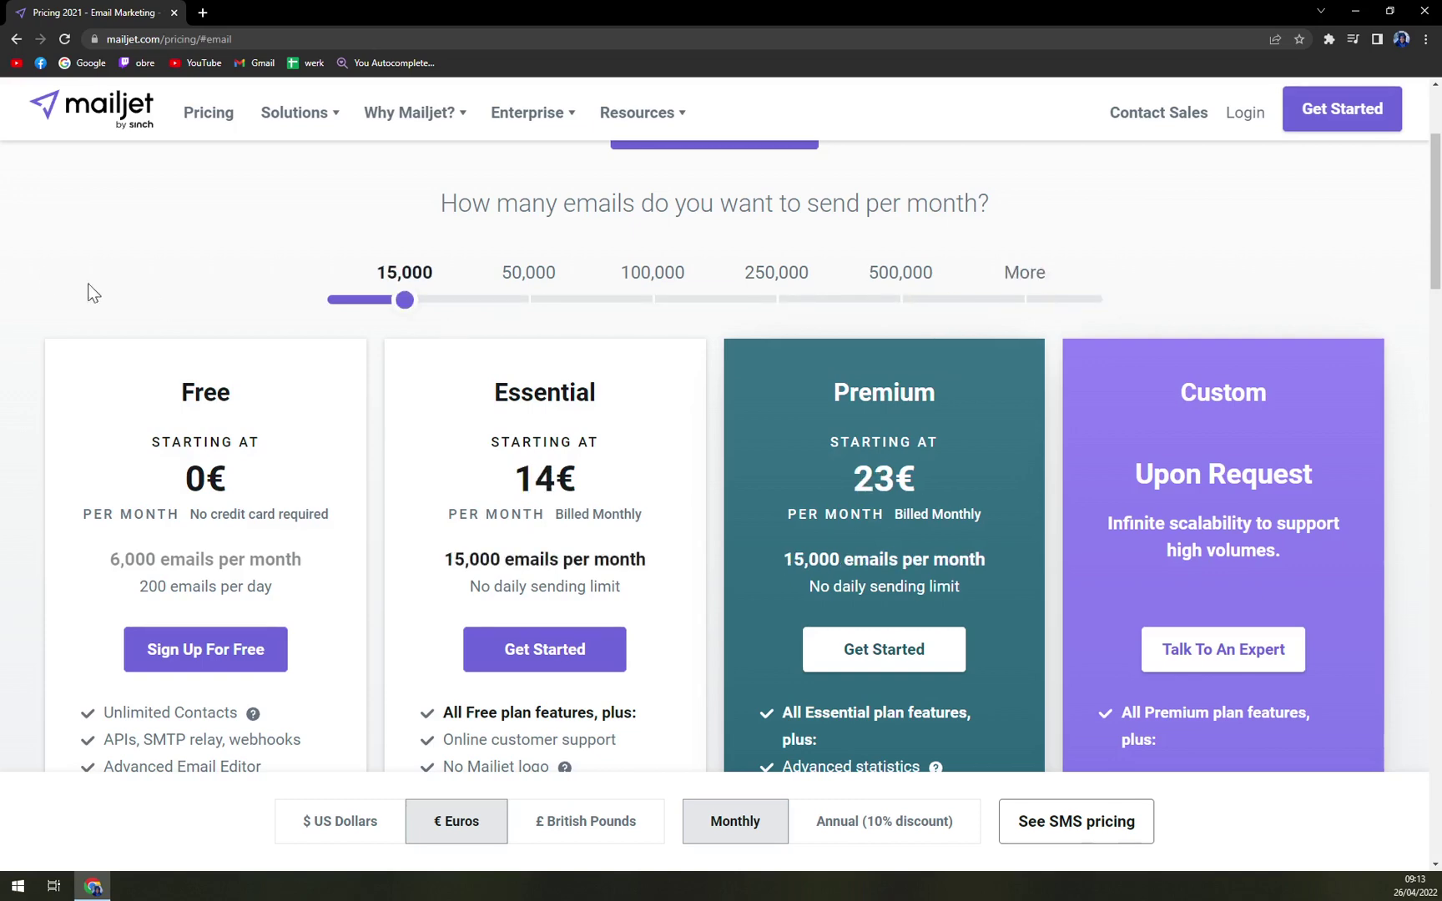
scroll(492, 477, "up", 3)
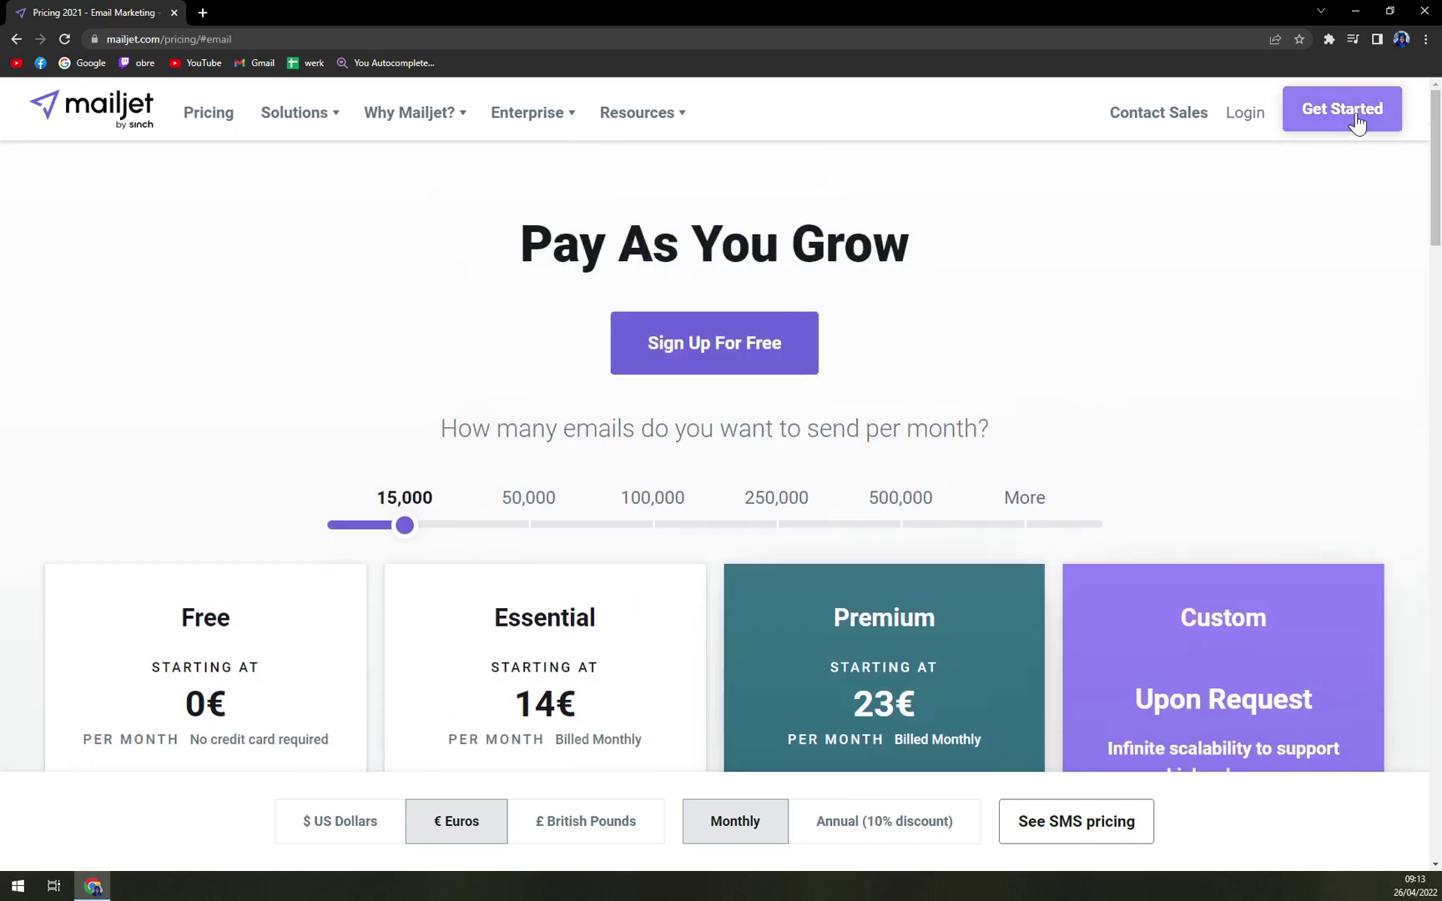
- Open the Sign Up For Free form, enter the email address and dismiss the browser's suggested password
left_click(1353, 123)
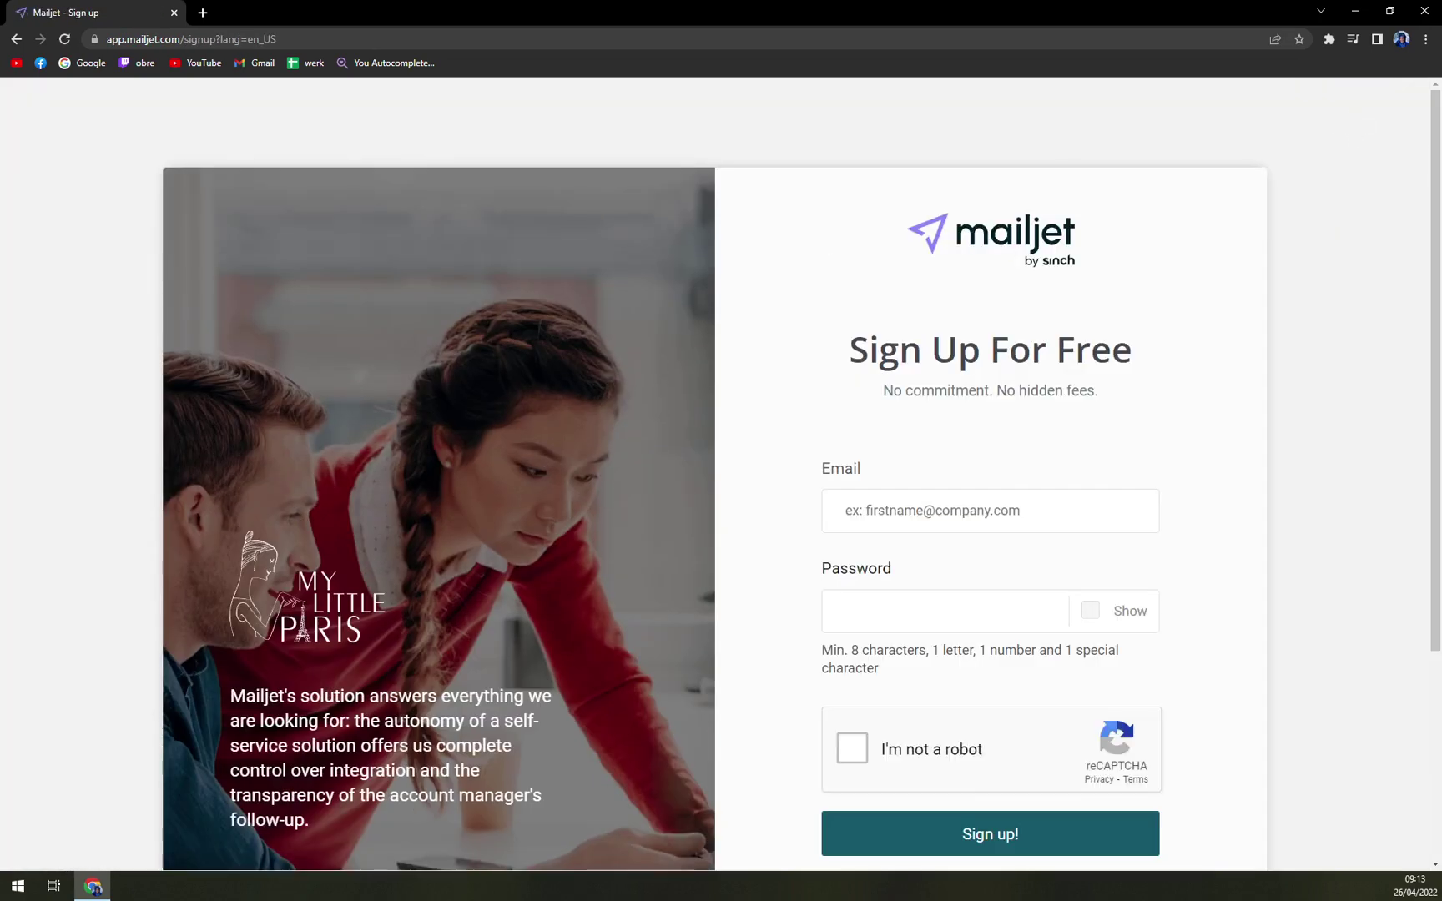
left_click(895, 510)
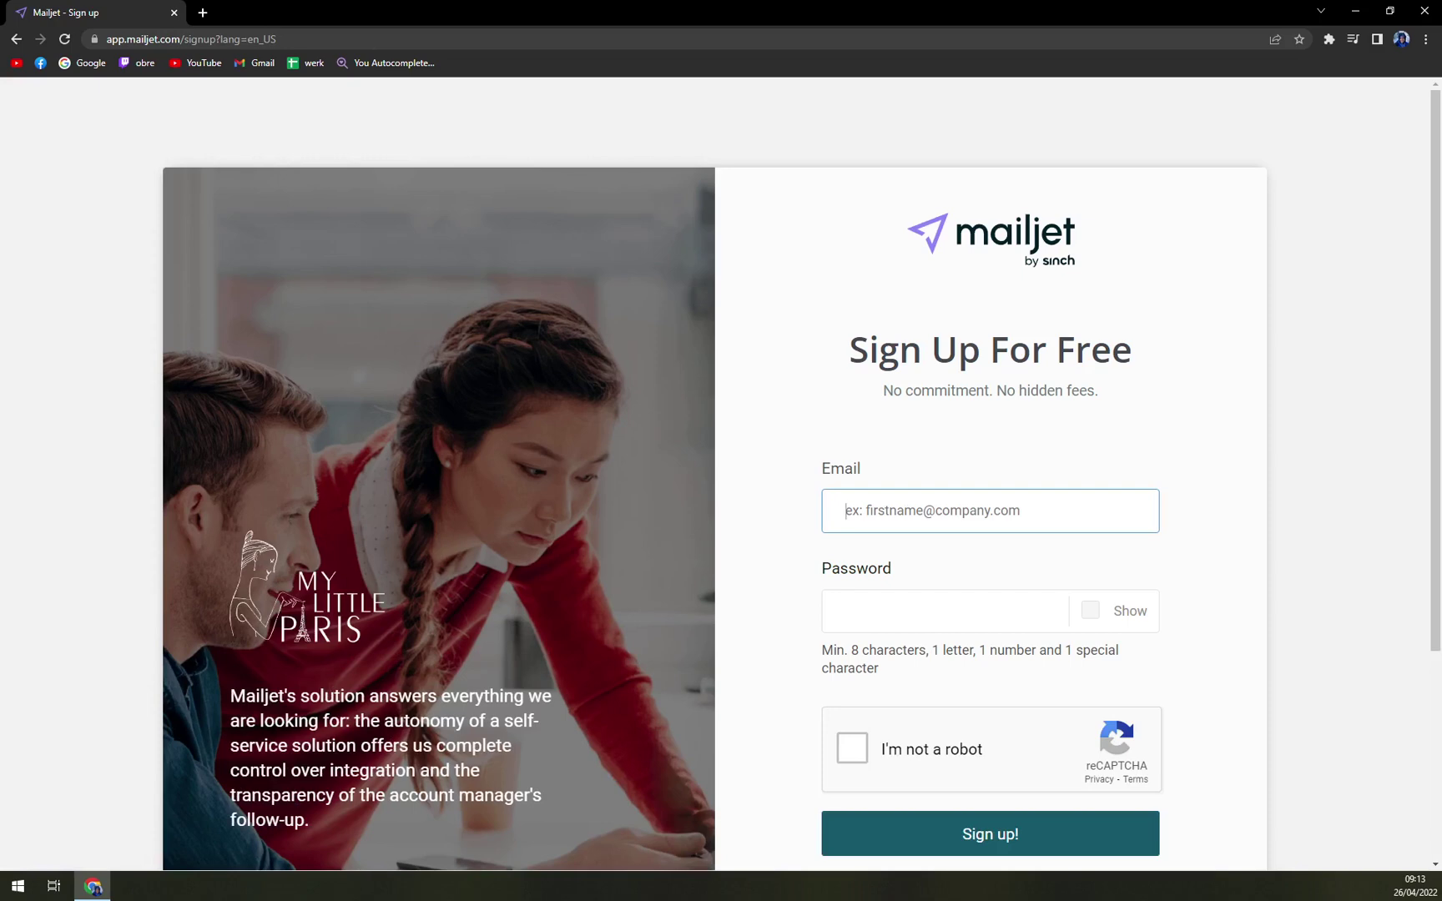
type("kl")
key("BackSpace")
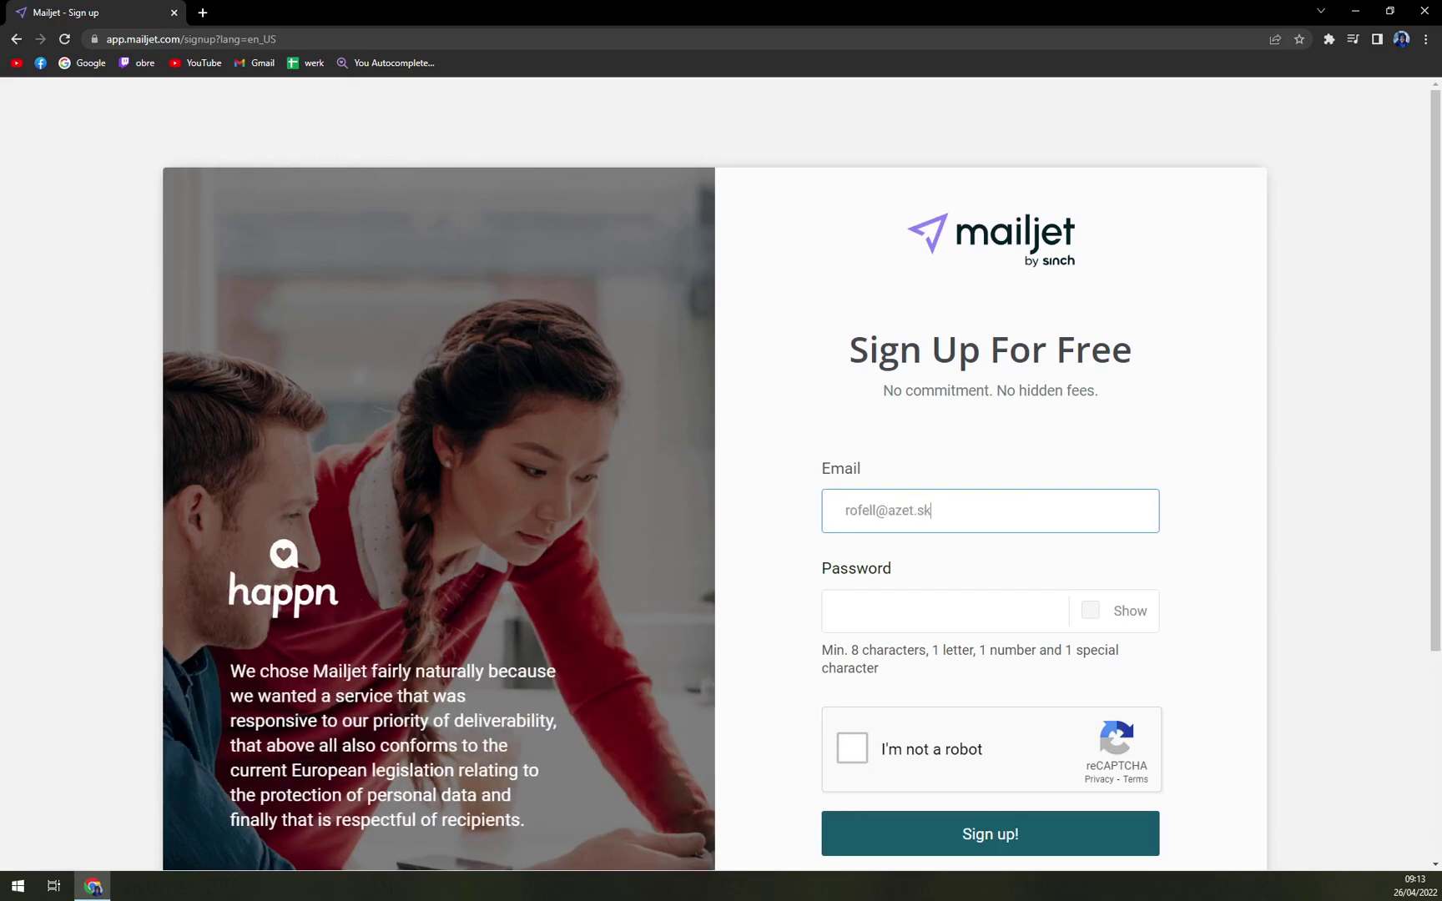
key("Tab")
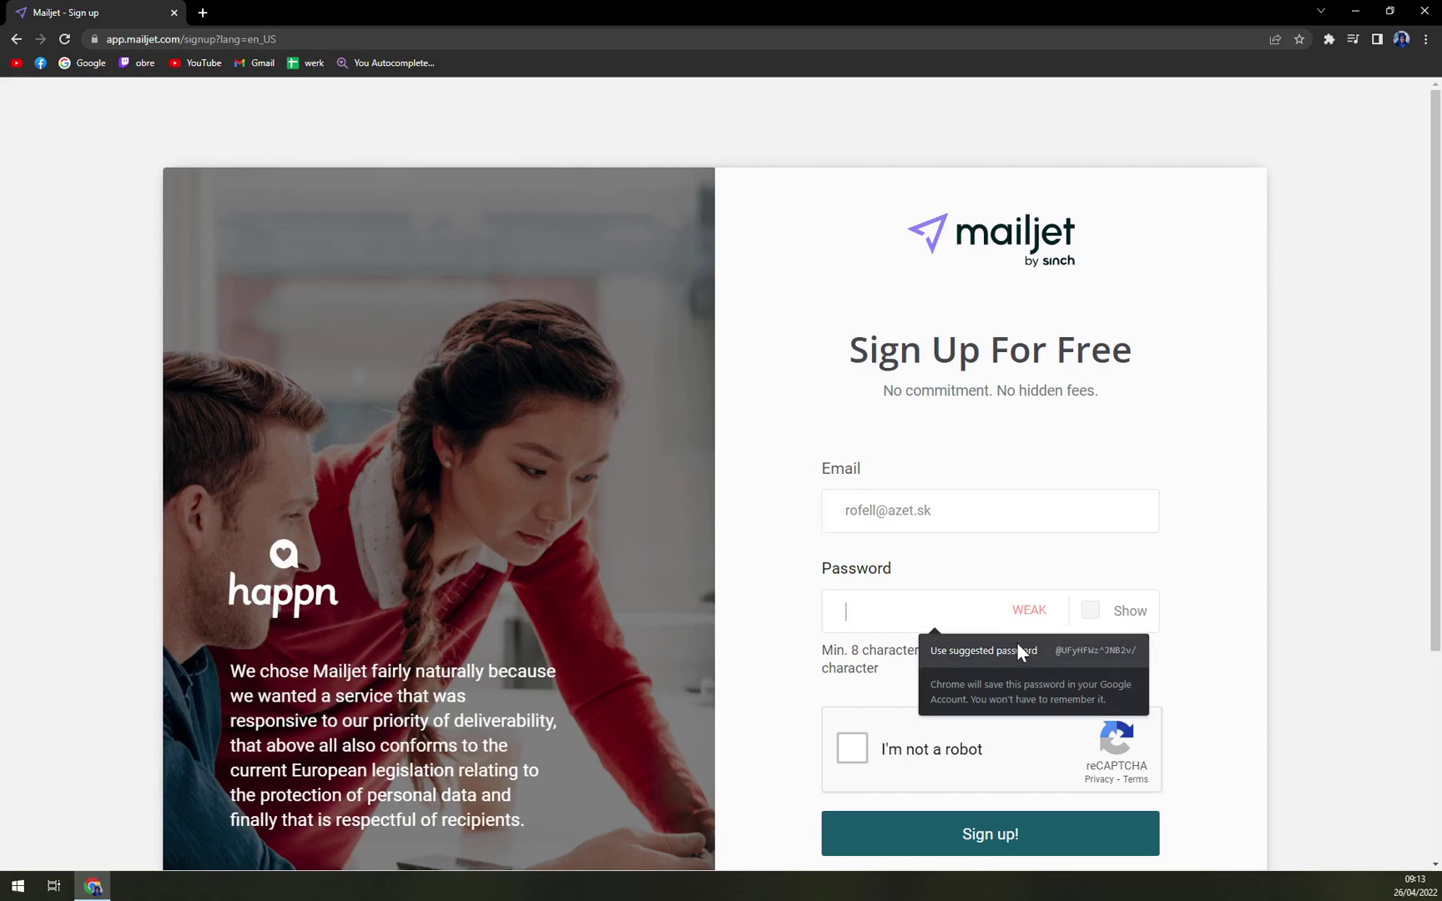
left_click(1233, 582)
scroll(1223, 609, "down", 2)
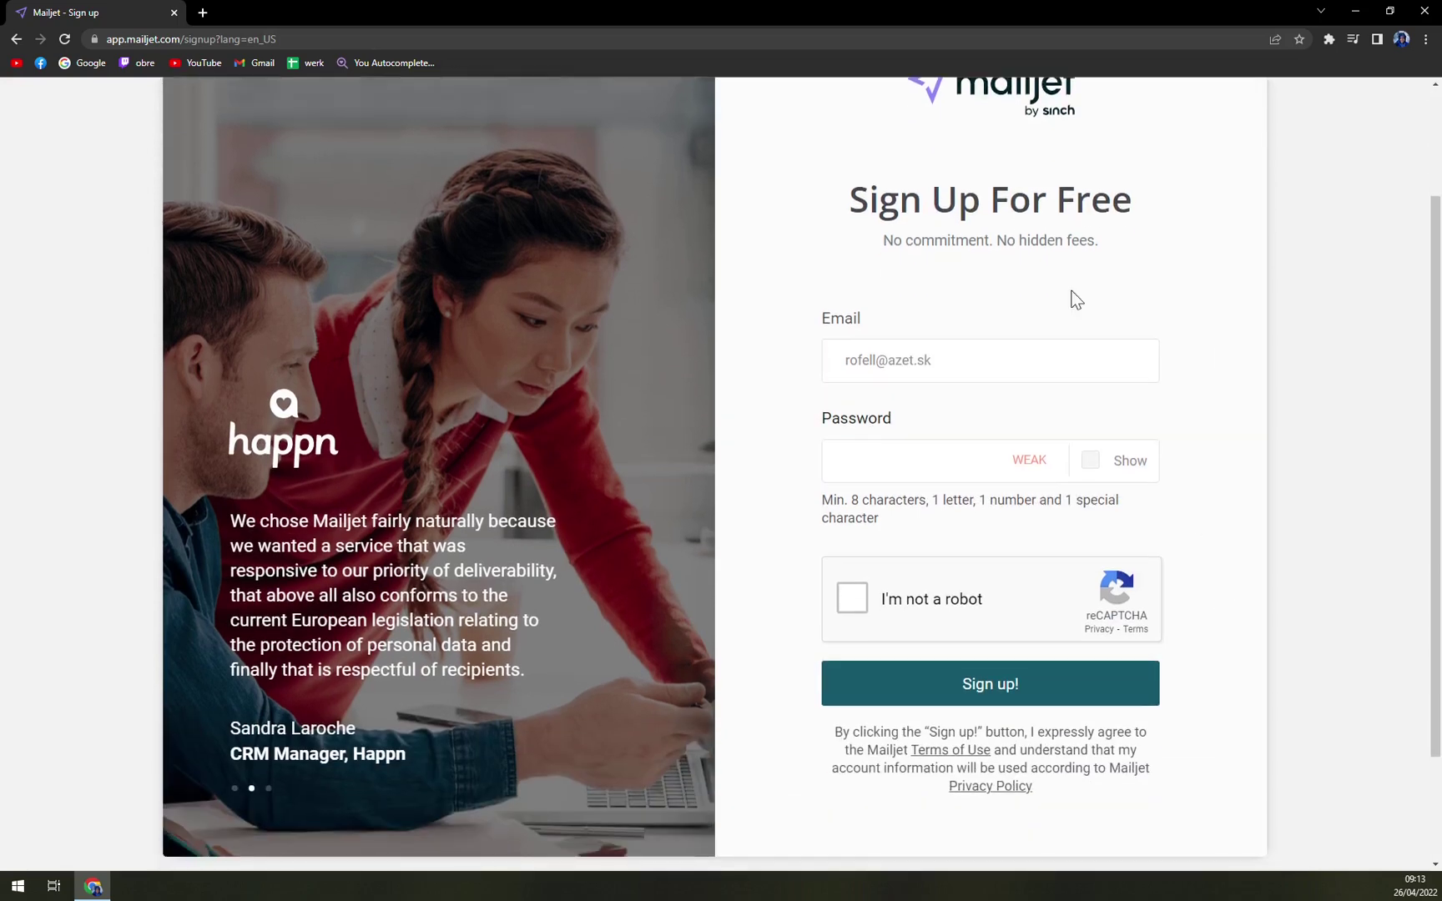
scroll(1045, 584, "down", 2)
- Enter an 11-character password, pass the reCAPTCHA and submit, which fails without a special character
left_click(1009, 552)
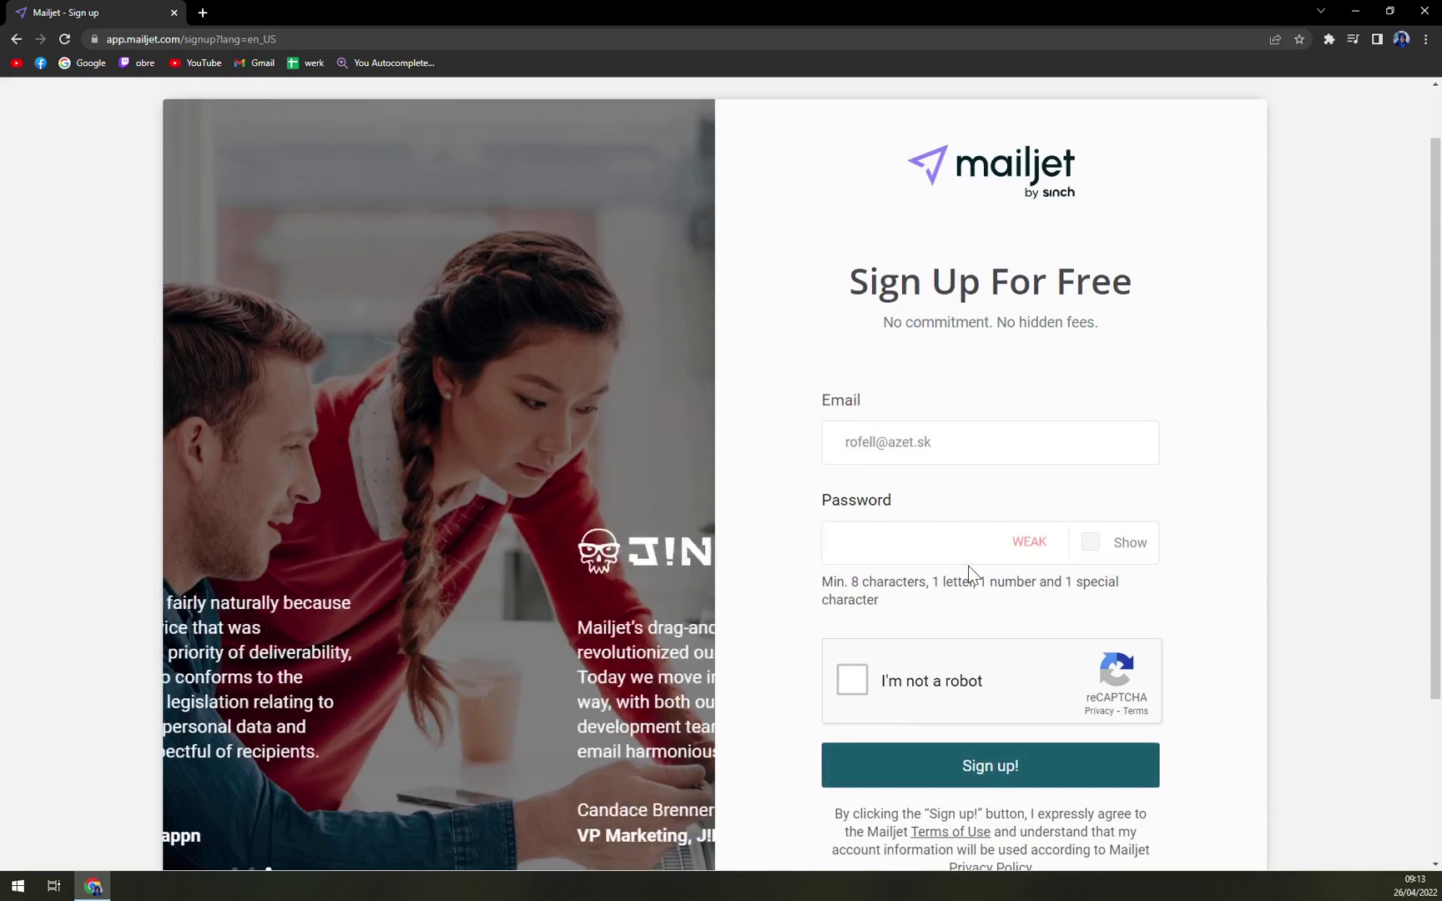
scroll(1001, 531, "down", 3)
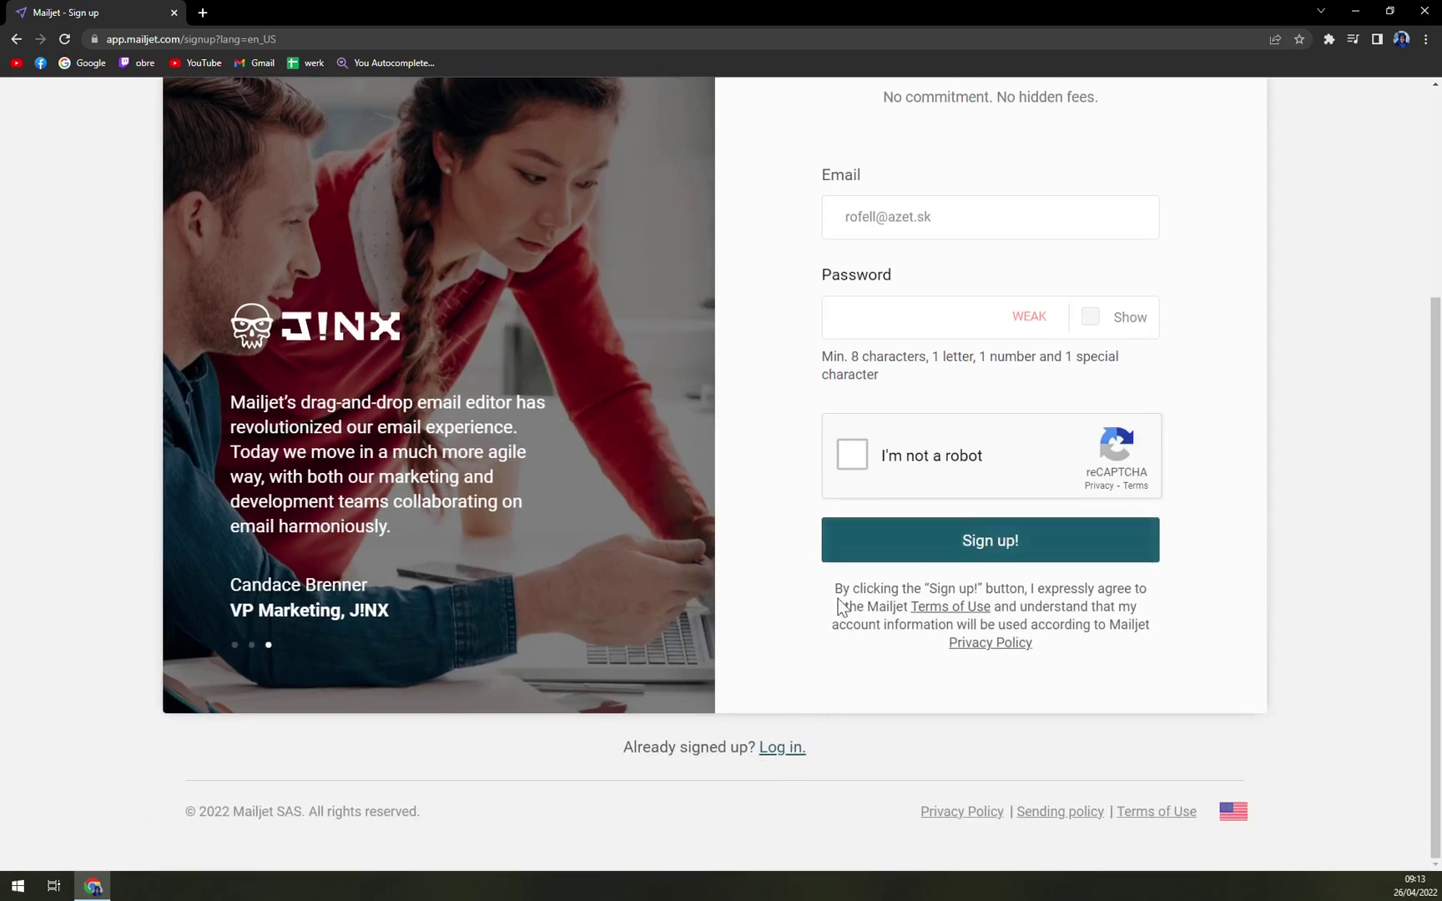
scroll(837, 599, "up", 2)
left_click(918, 467)
type("•••••••••••")
left_click(901, 613)
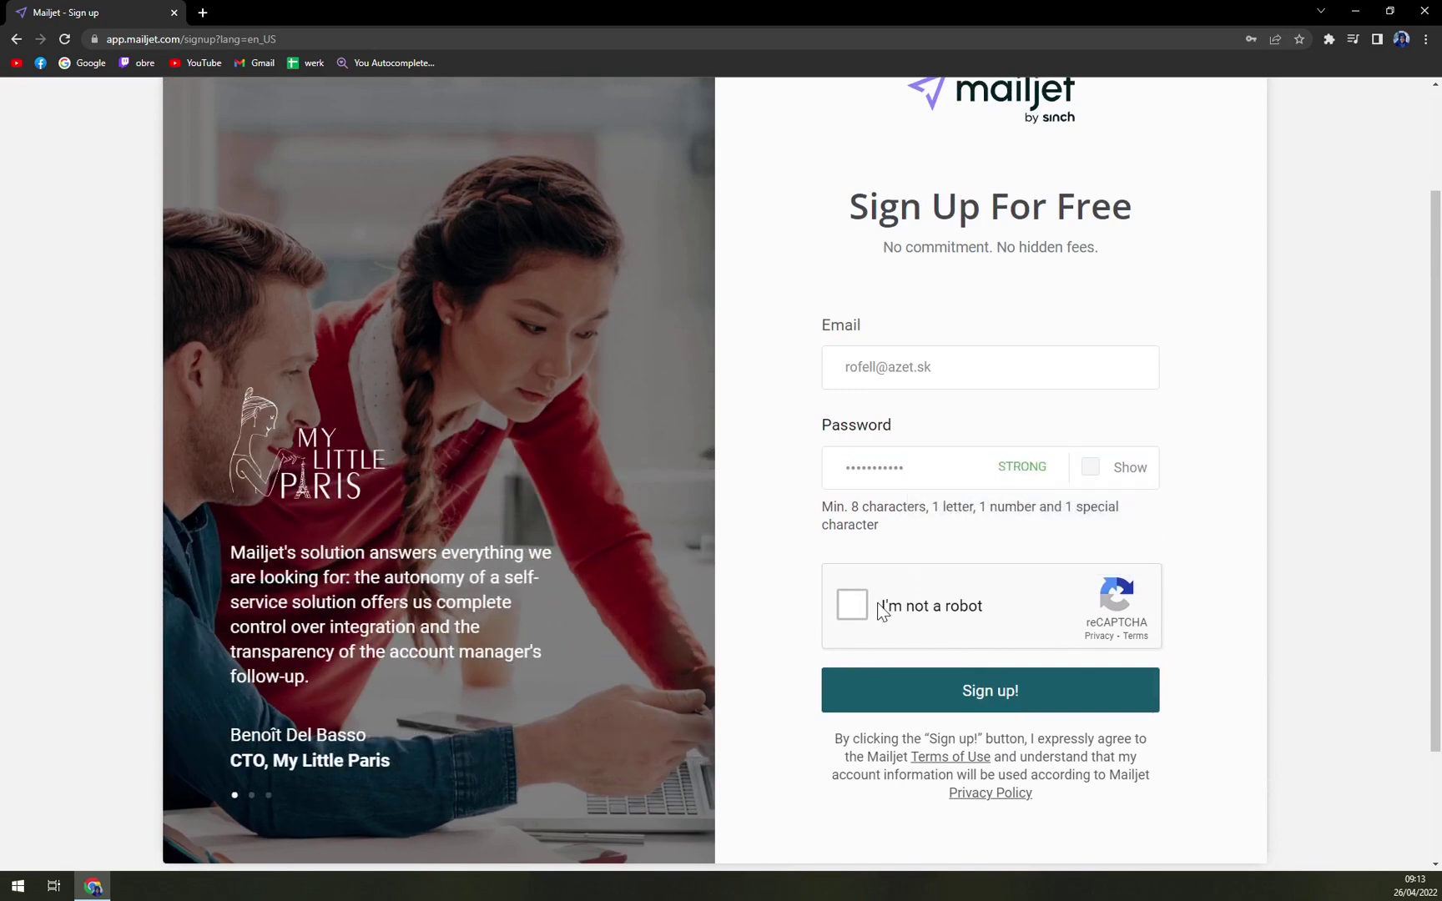
left_click(935, 689)
scroll(762, 608, "down", 4)
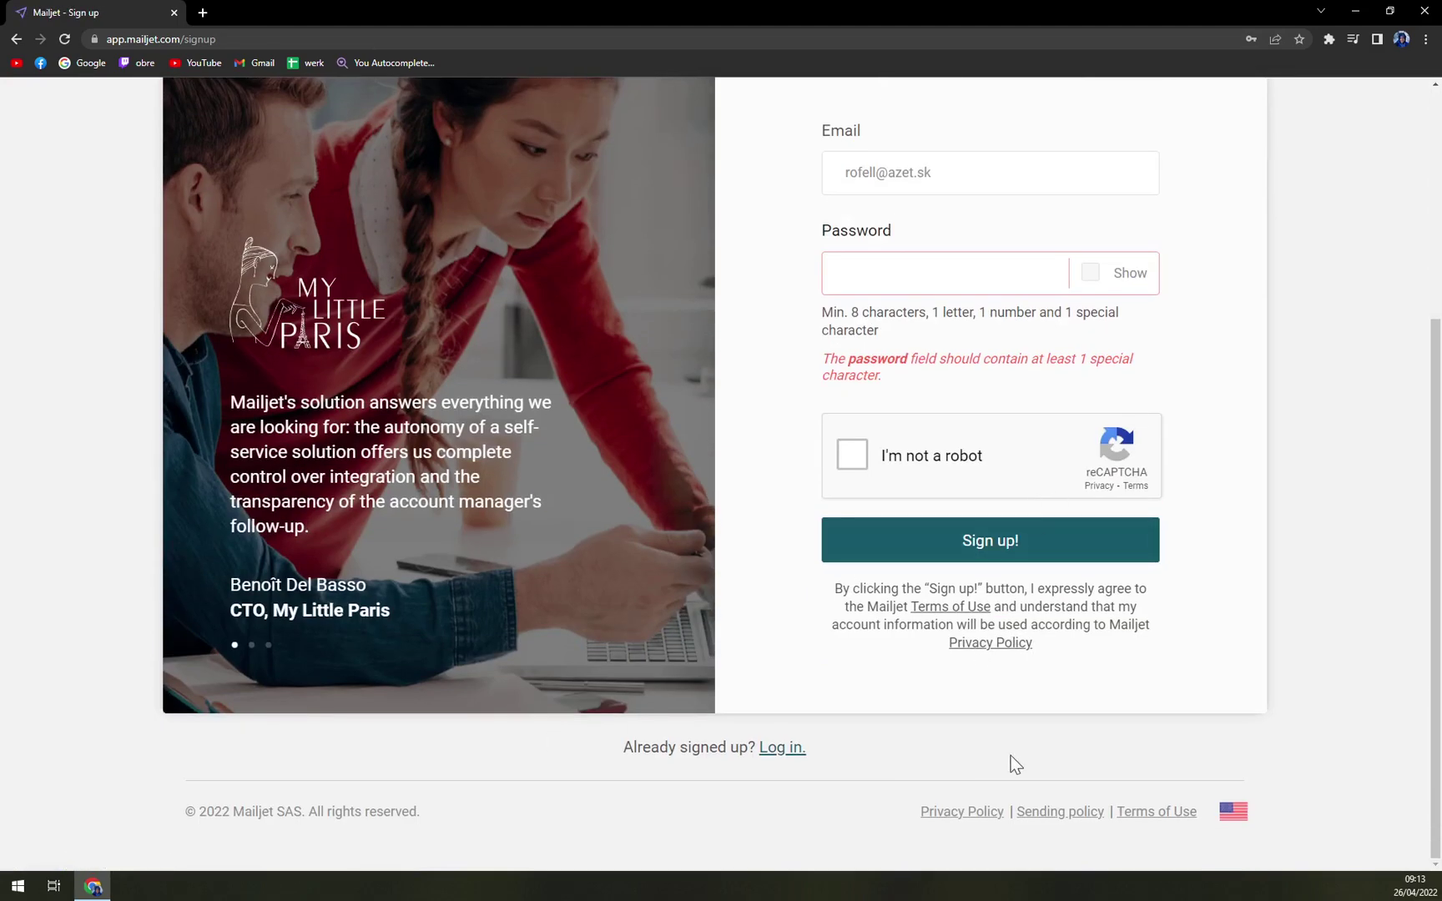
scroll(1012, 759, "up", 4)
scroll(1126, 759, "down", 3)
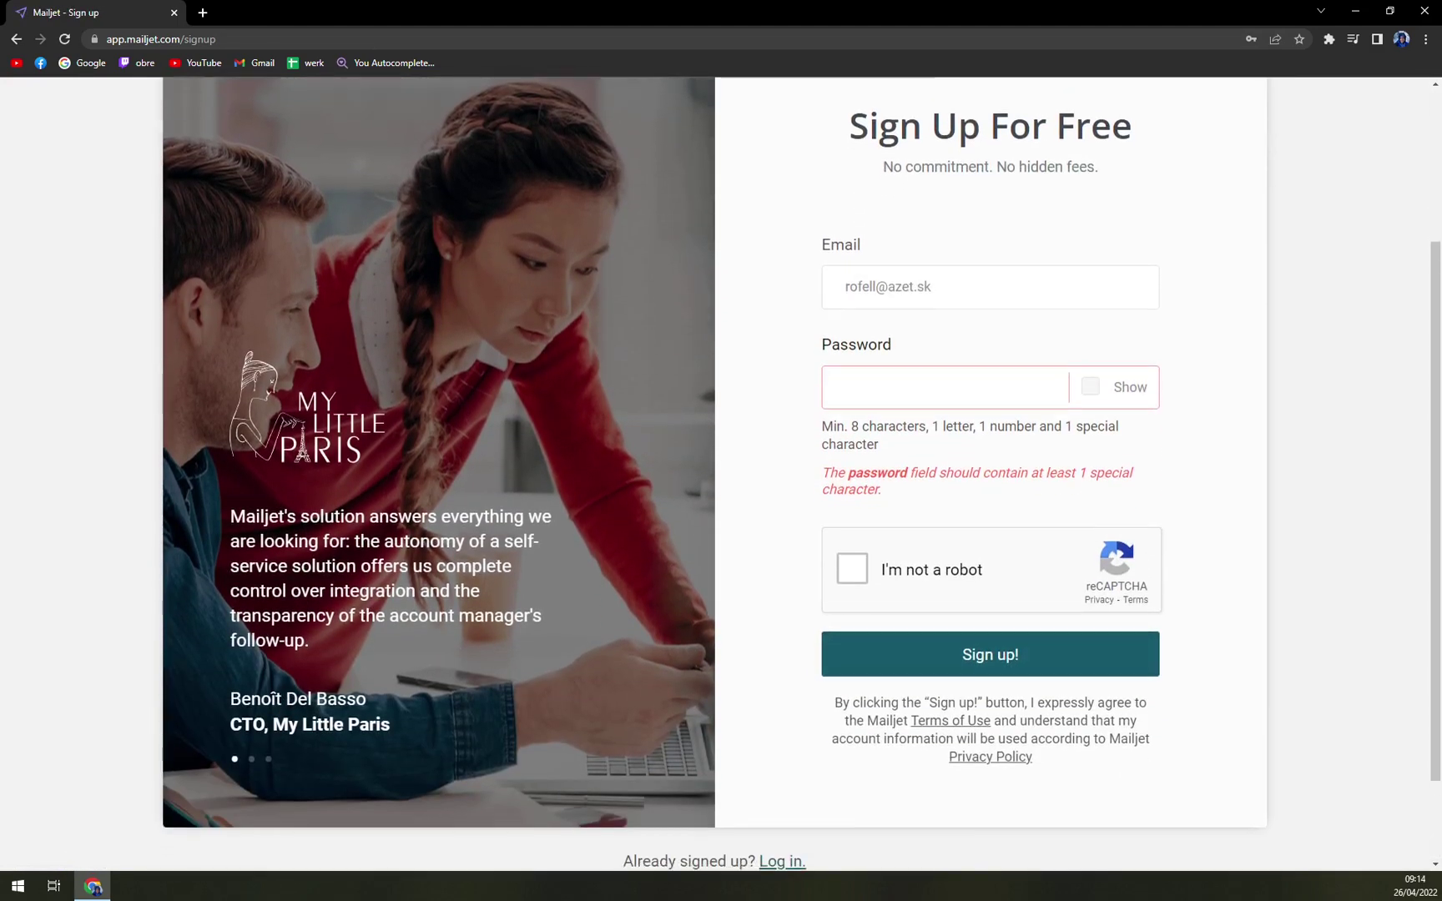
scroll(715, 451, "down", 1)
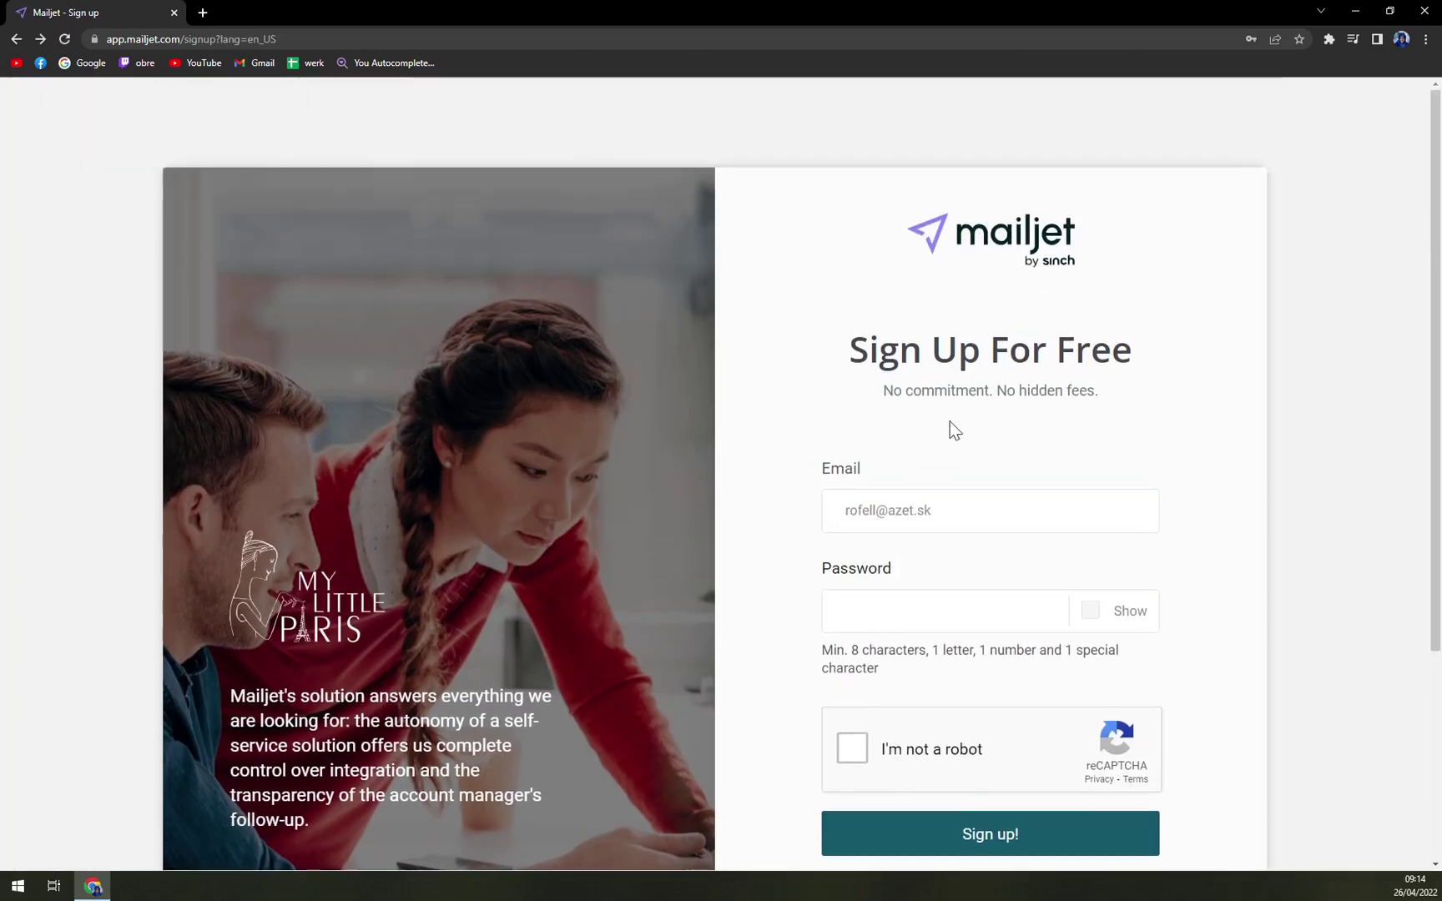
- Re-enter the email address and a password, tick the robot check and submit the form
key("alt+Left")
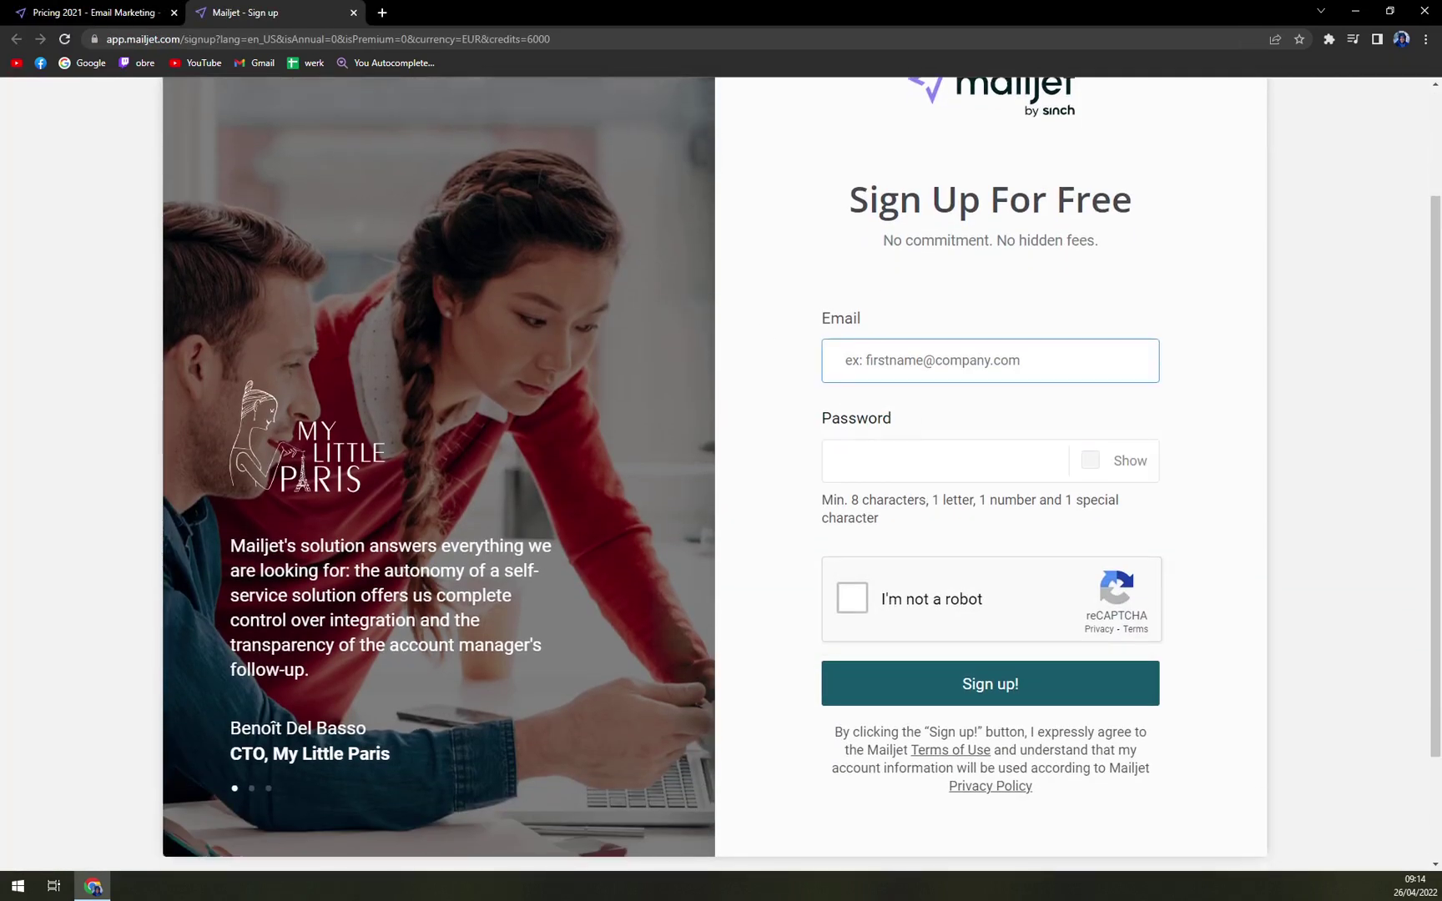
left_click(885, 446)
key("shift+Tab")
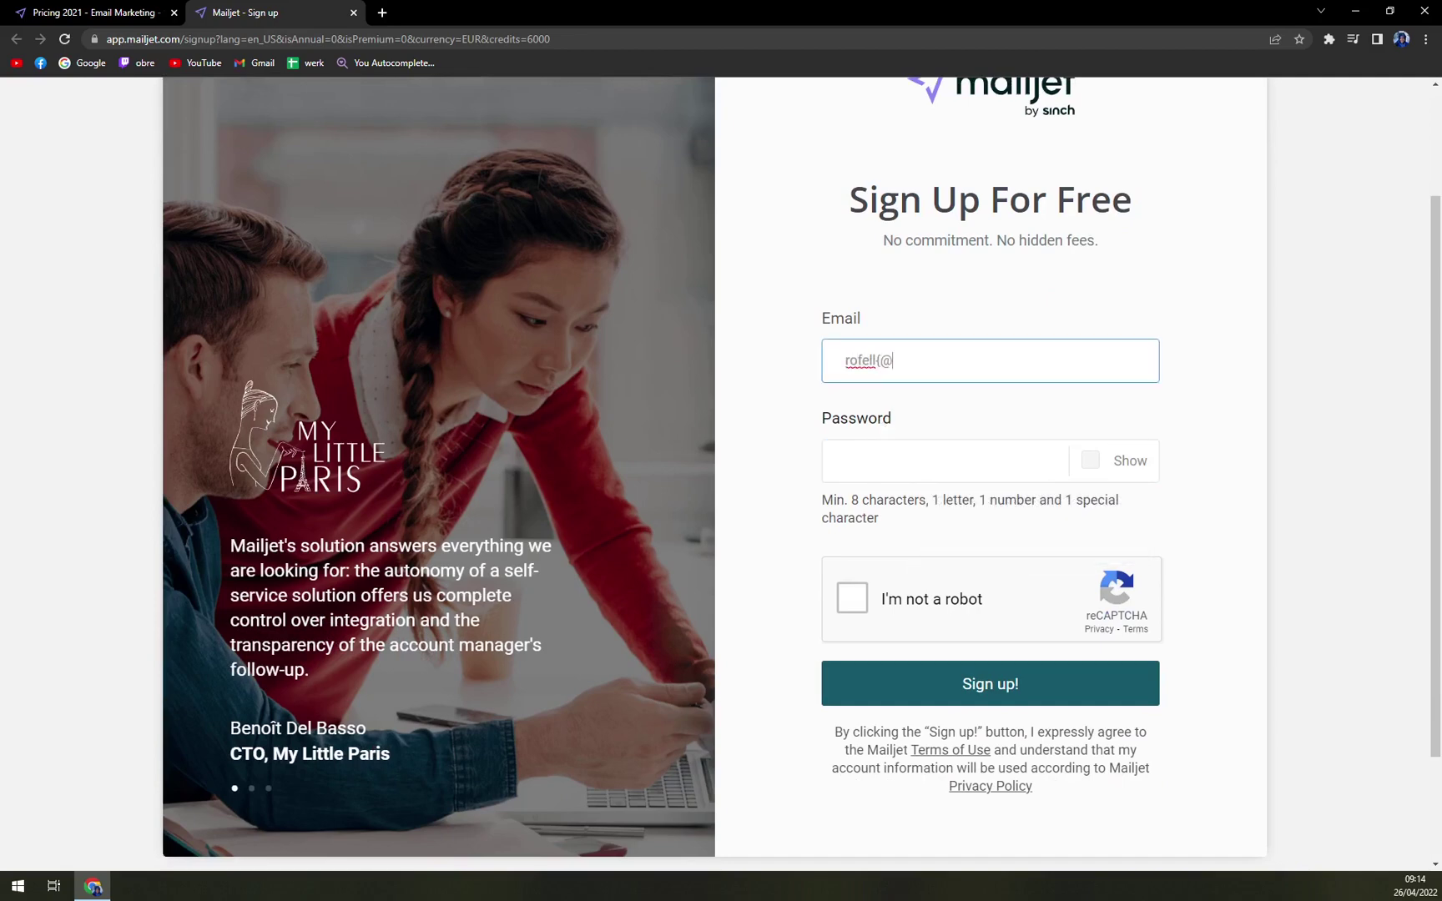
key("Tab")
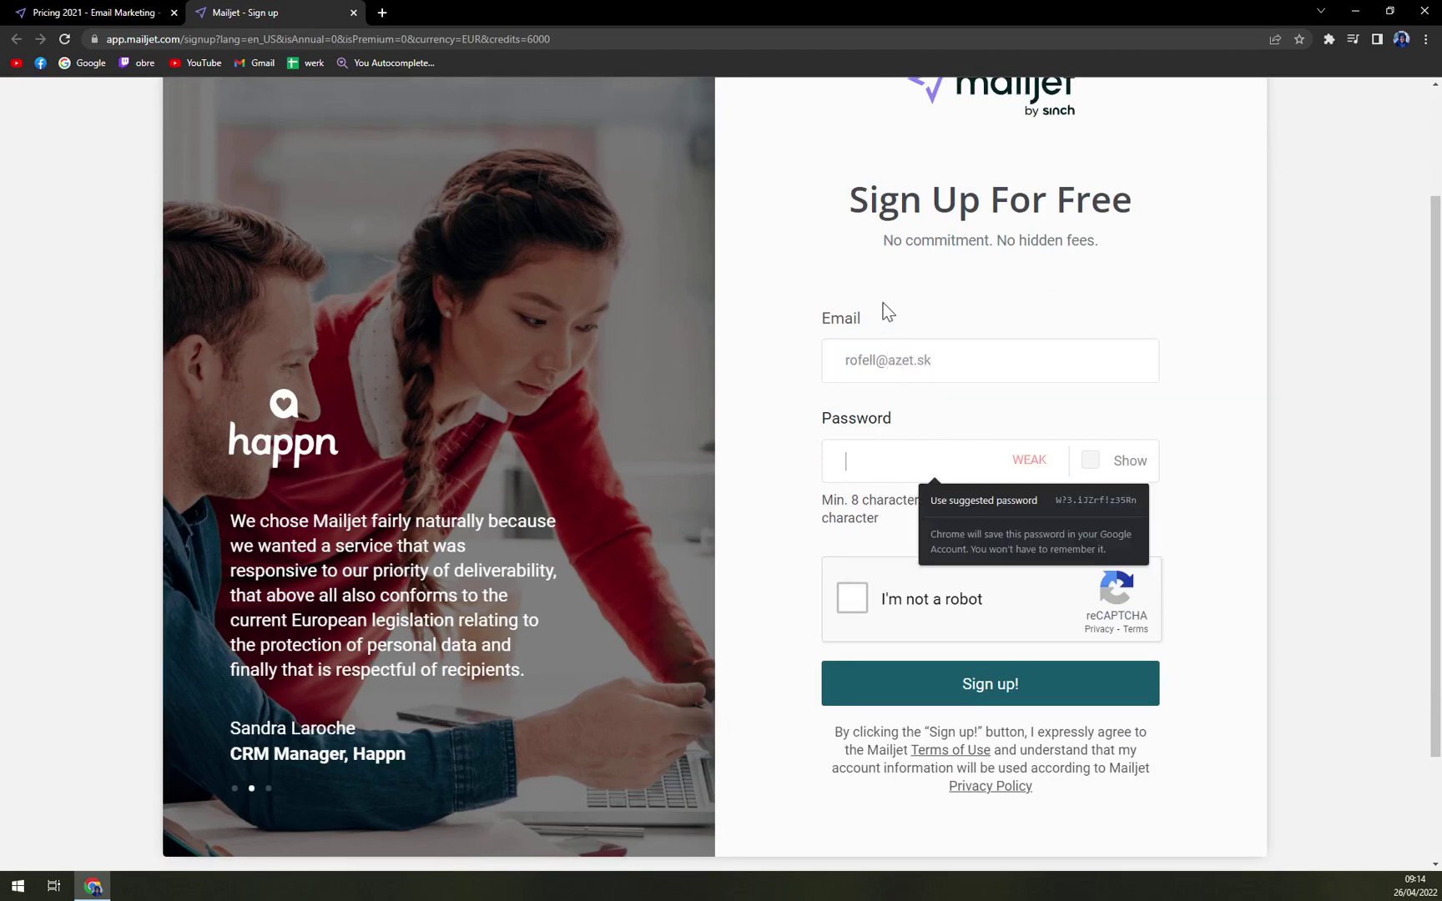
type("•••••••••••")
key("Tab")
key("Tab")
key("space")
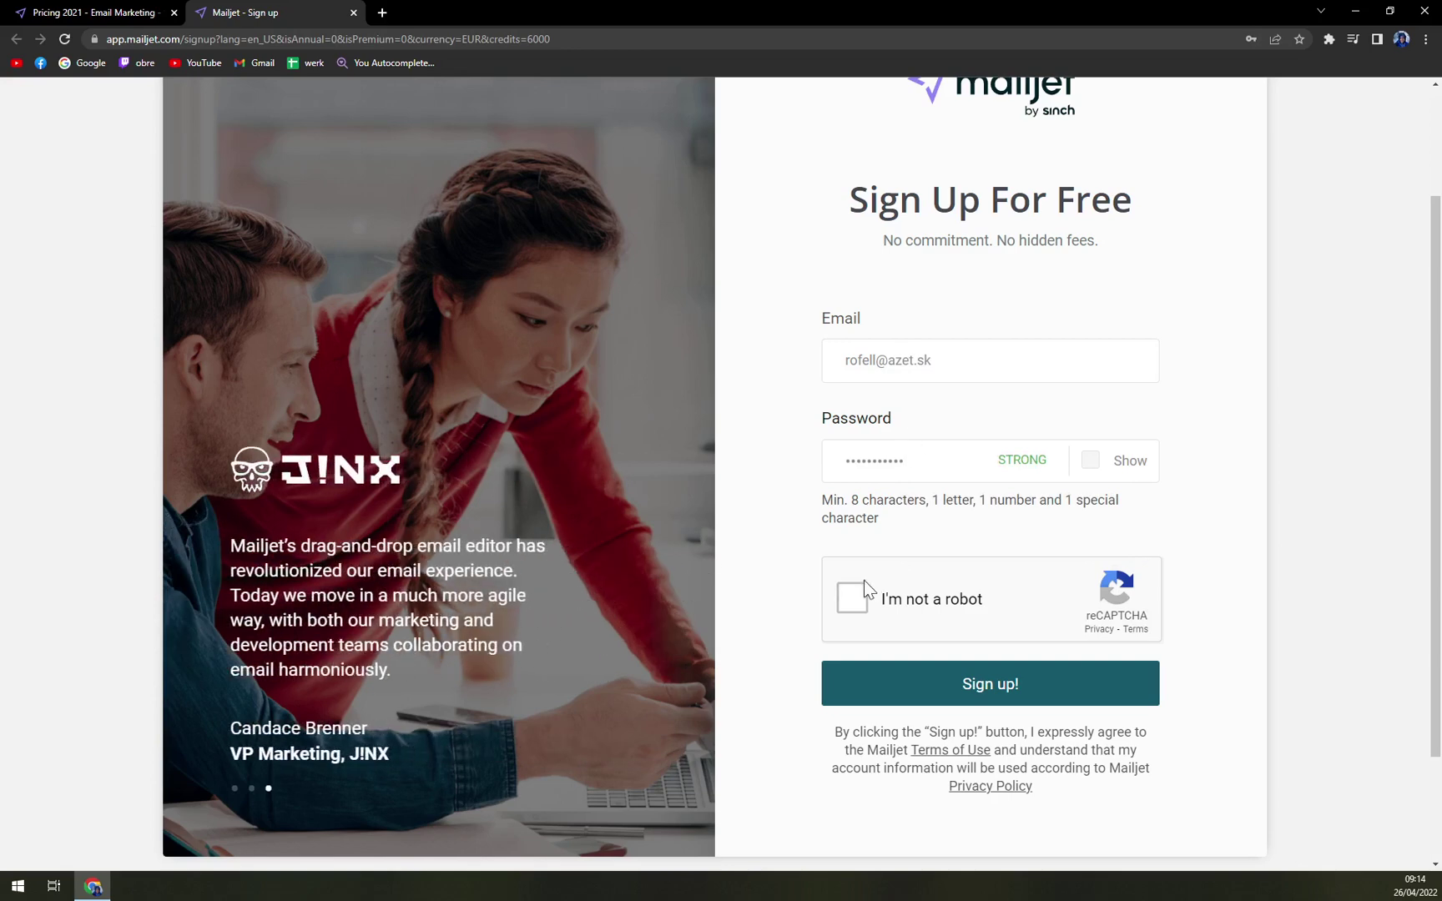
left_click(1011, 688)
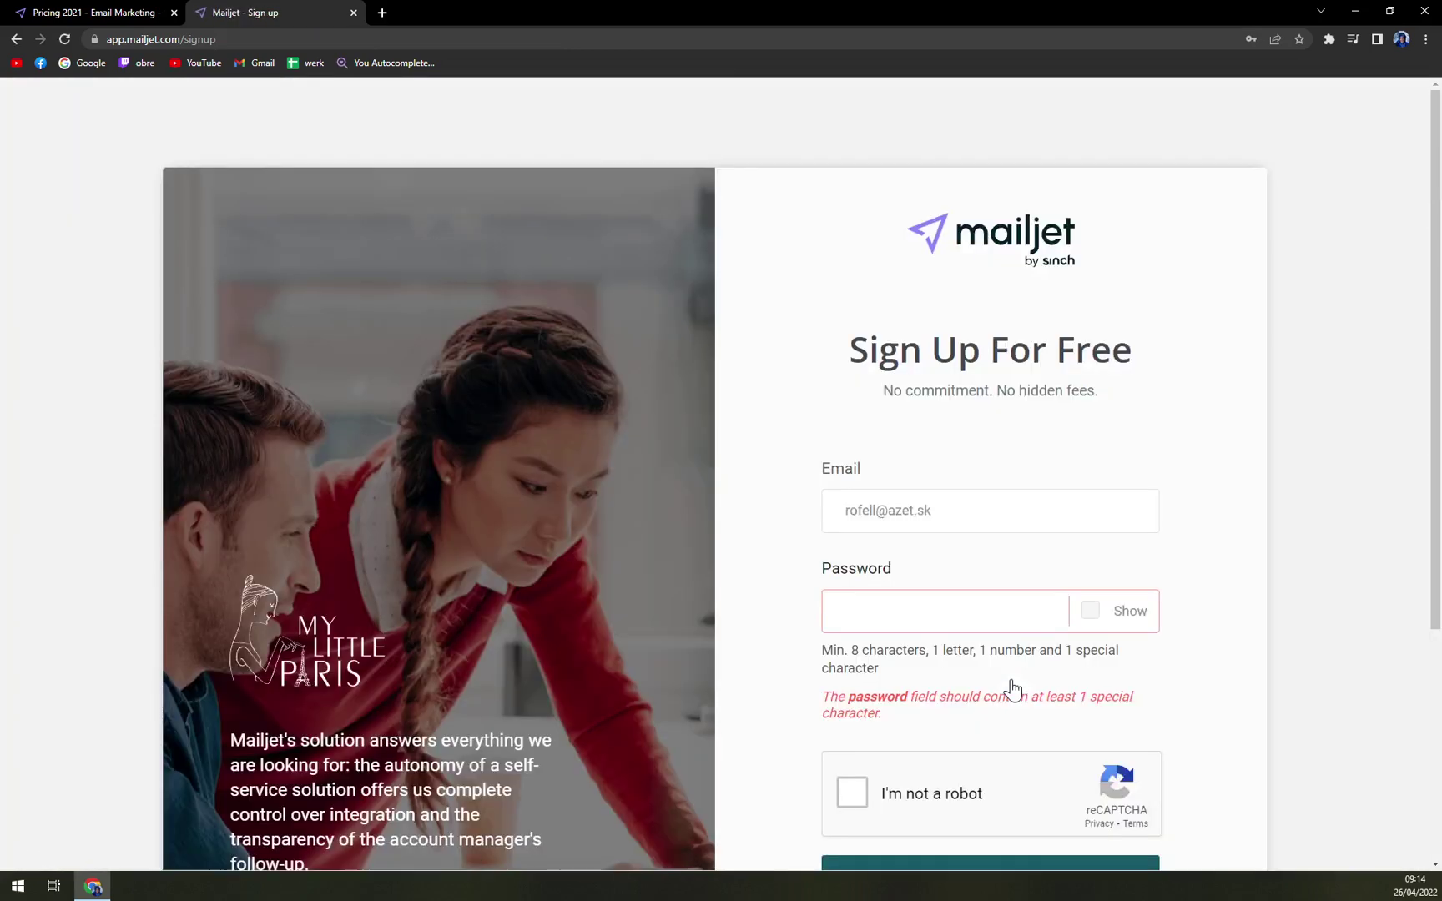
- Retype a 12-character password with a special character, confirm the robot check and submit again
left_click(857, 629)
type("•••••••••••")
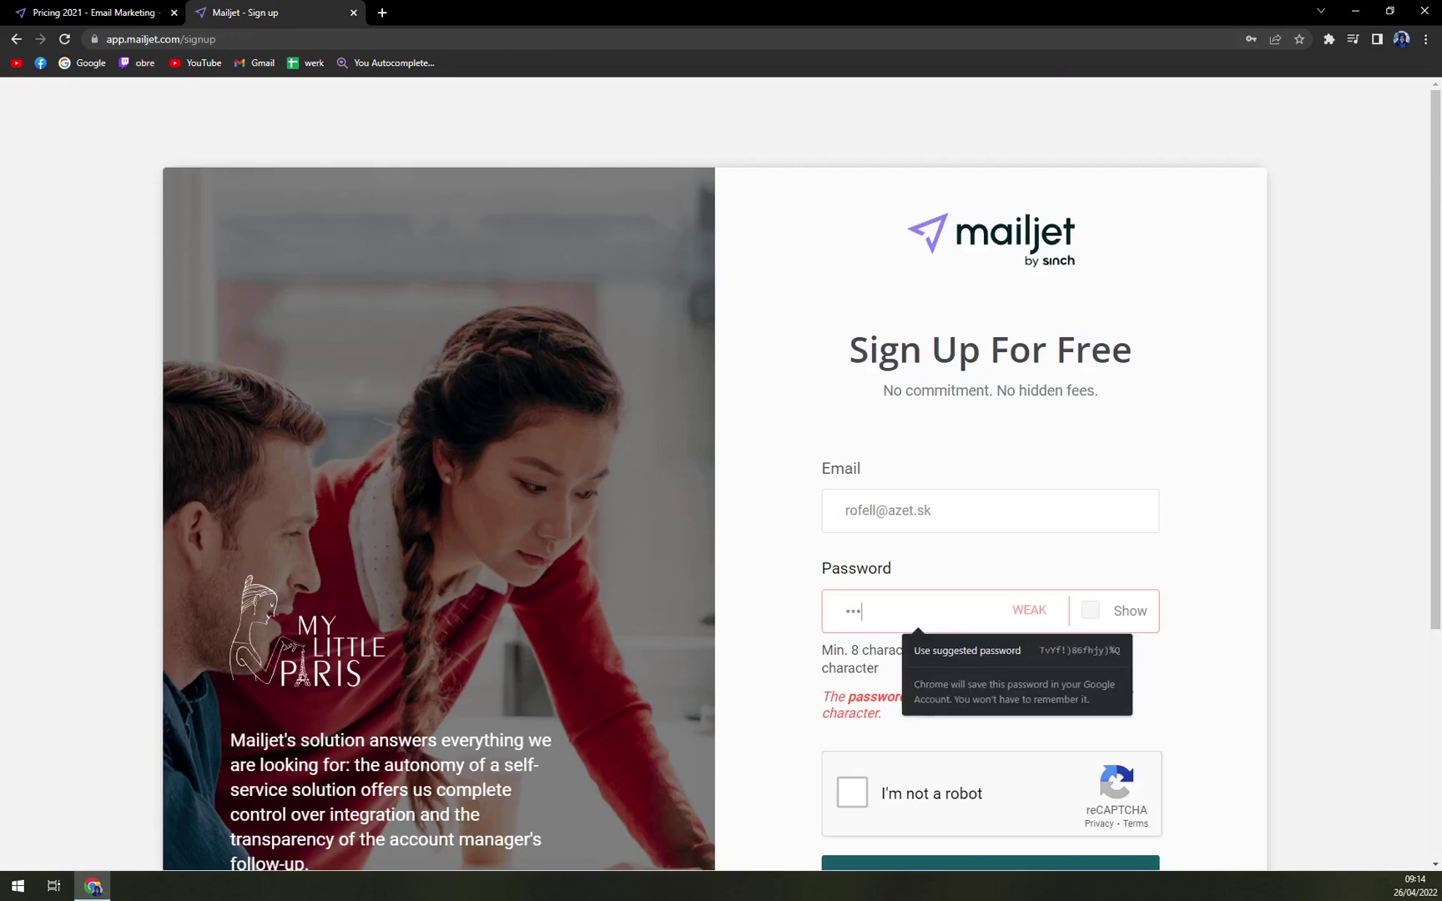
type("•")
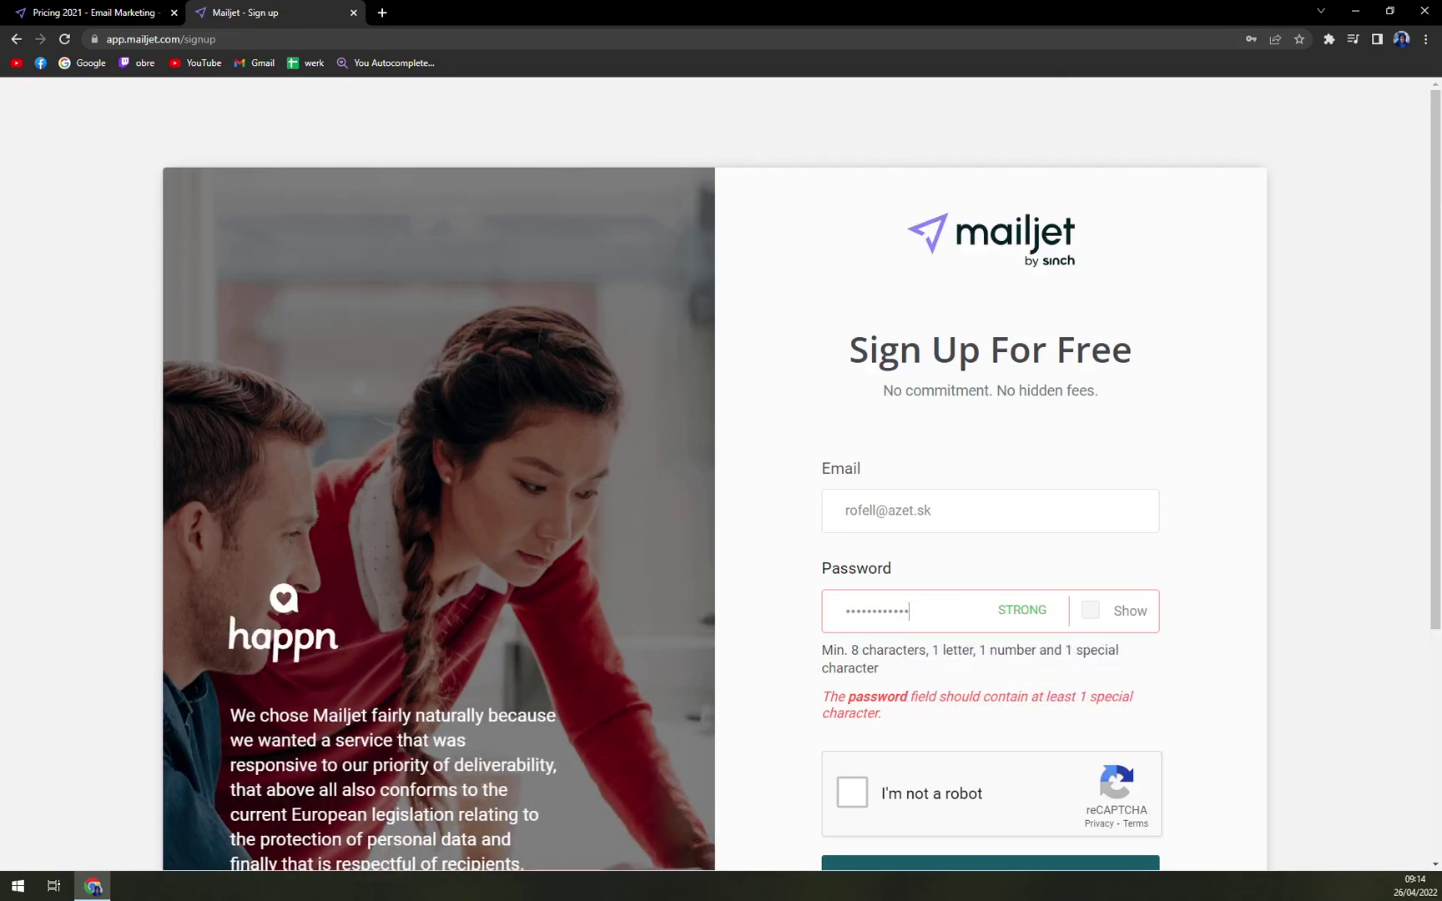
scroll(1062, 296, "down", 2)
left_click(922, 643)
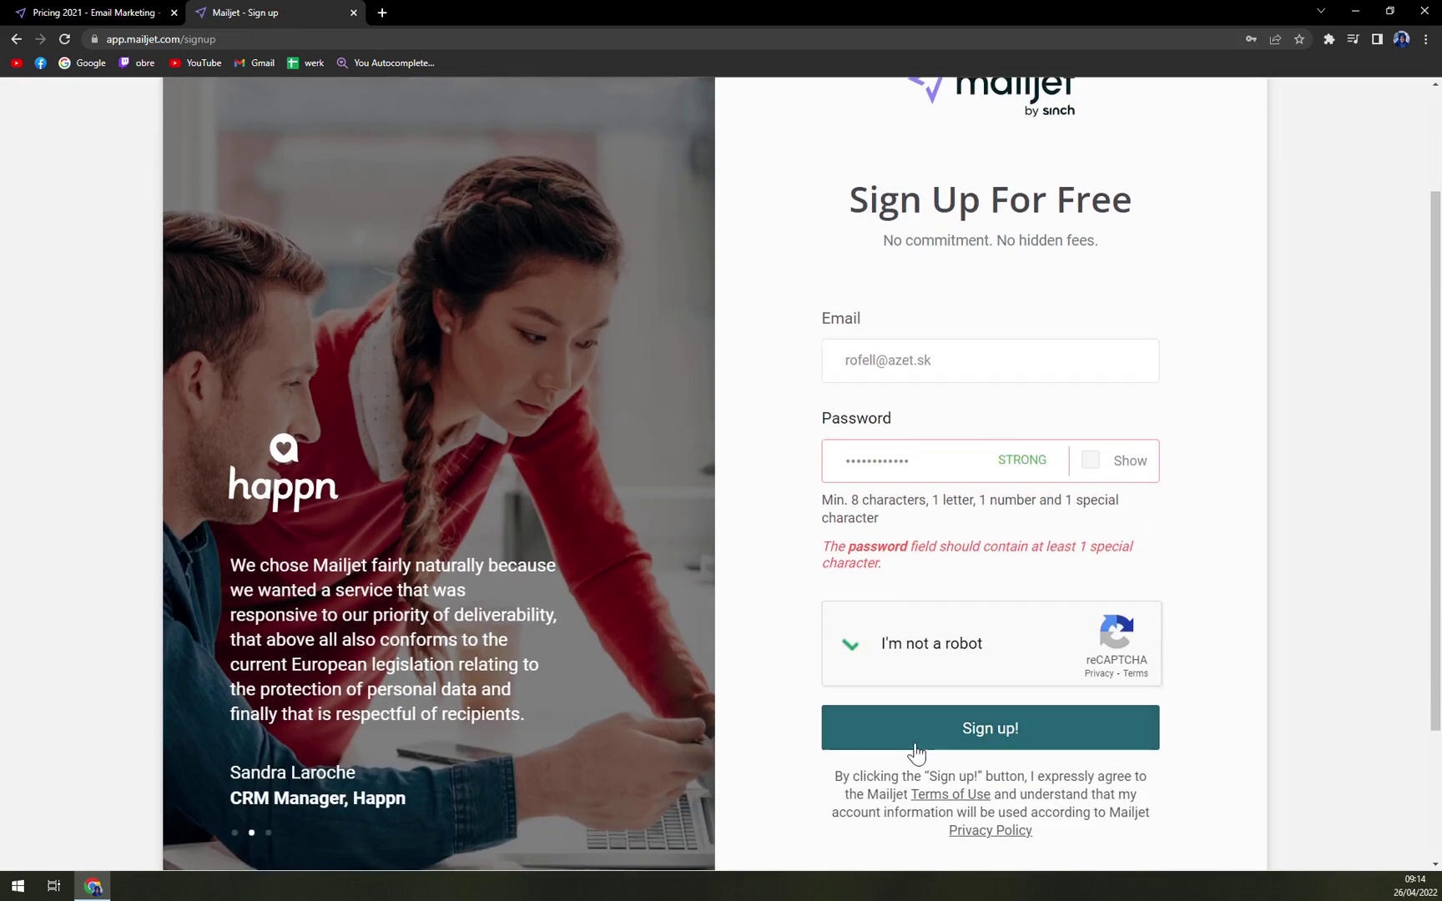
left_click(918, 749)
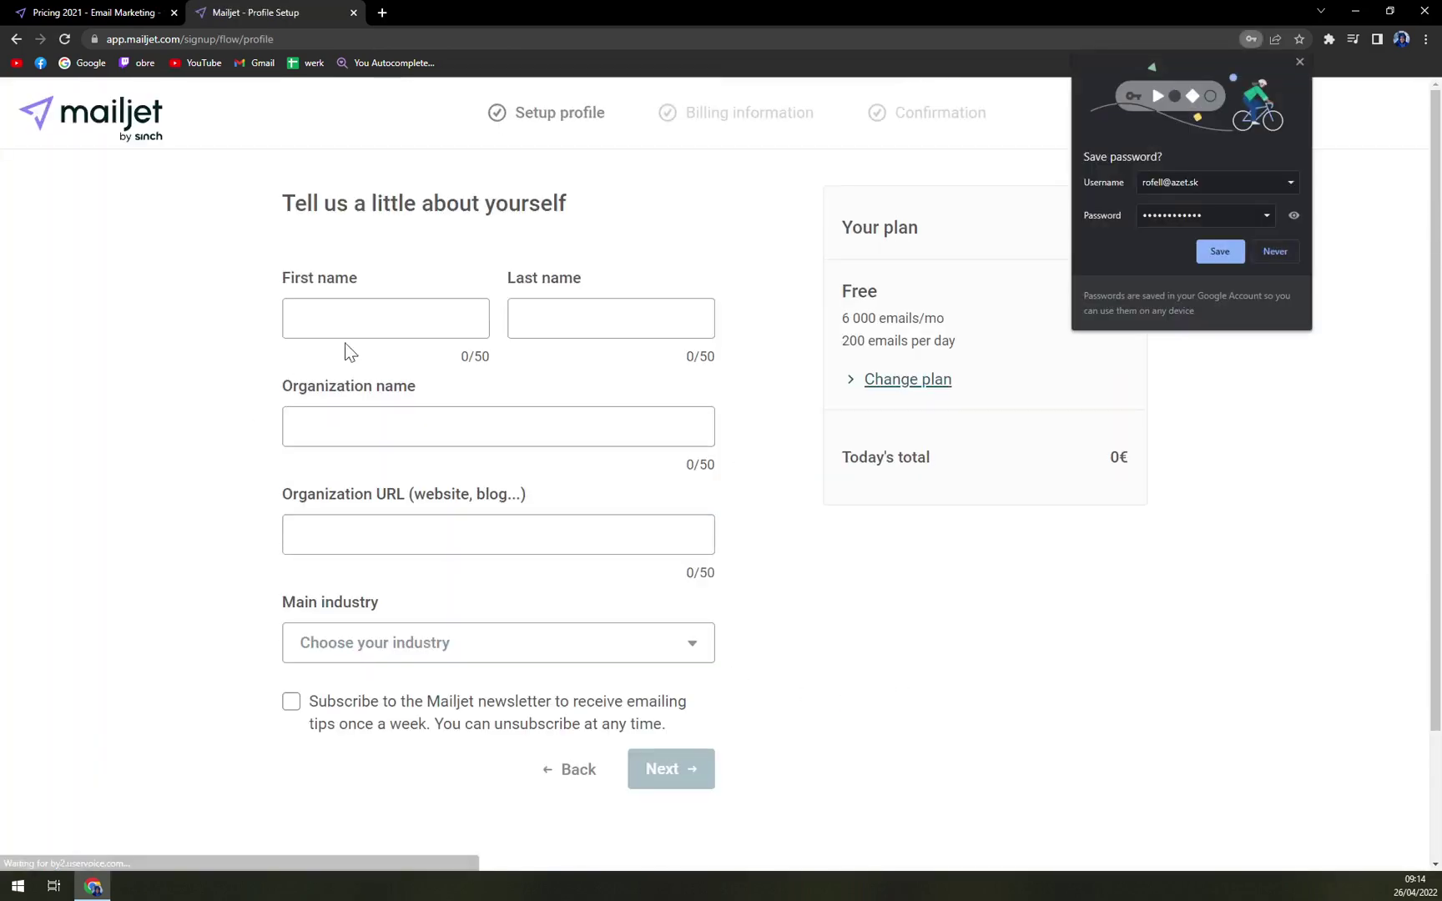
- Fill in the first and last name and the organization name MKTutorials
left_click(346, 332)
type("Matt")
key("Tab")
type("King")
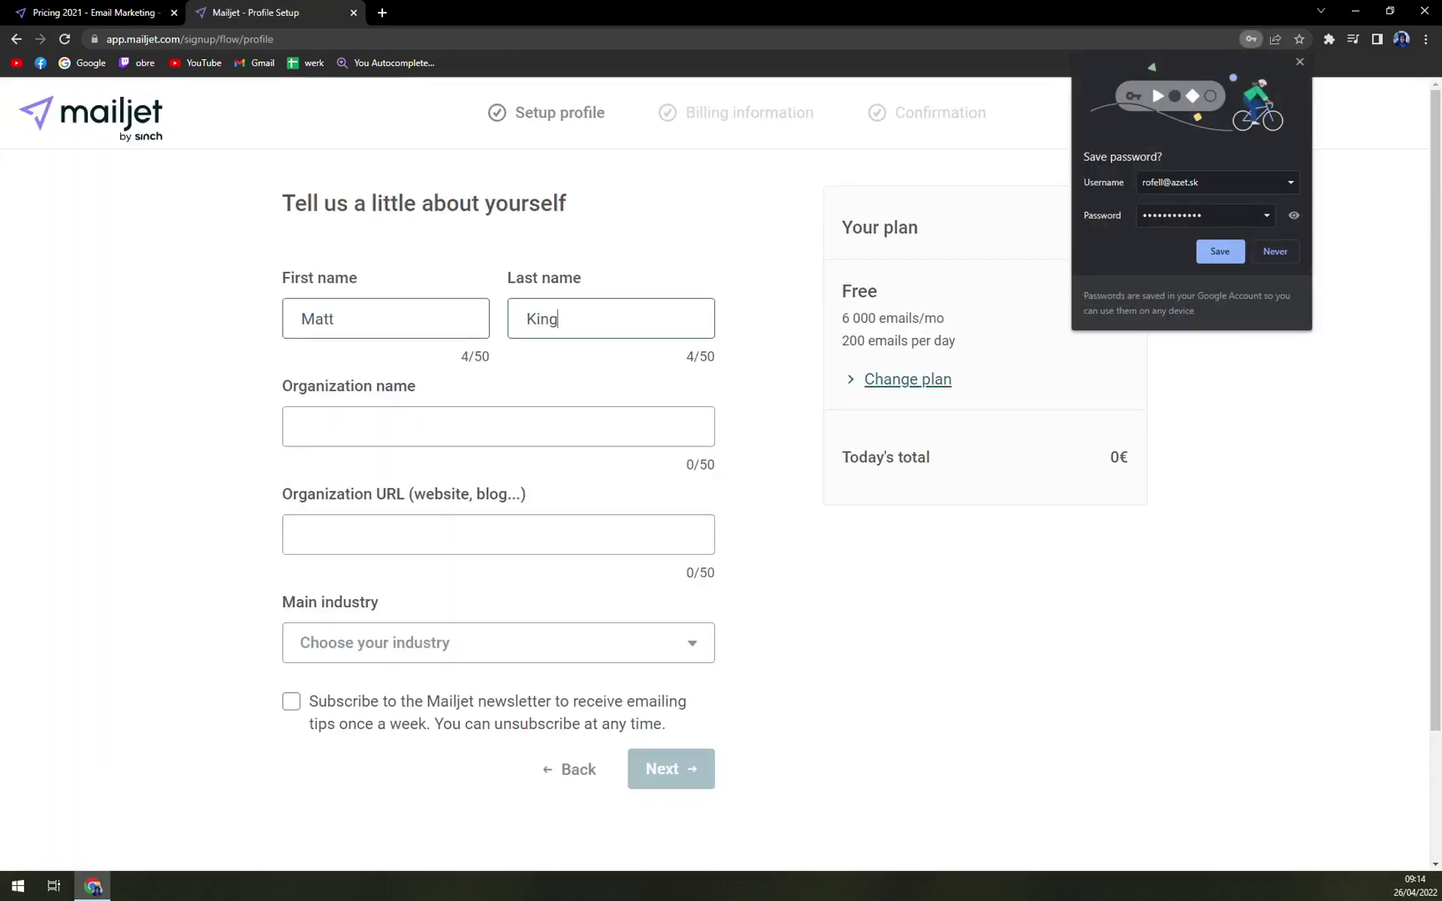
key("Tab")
type("MT")
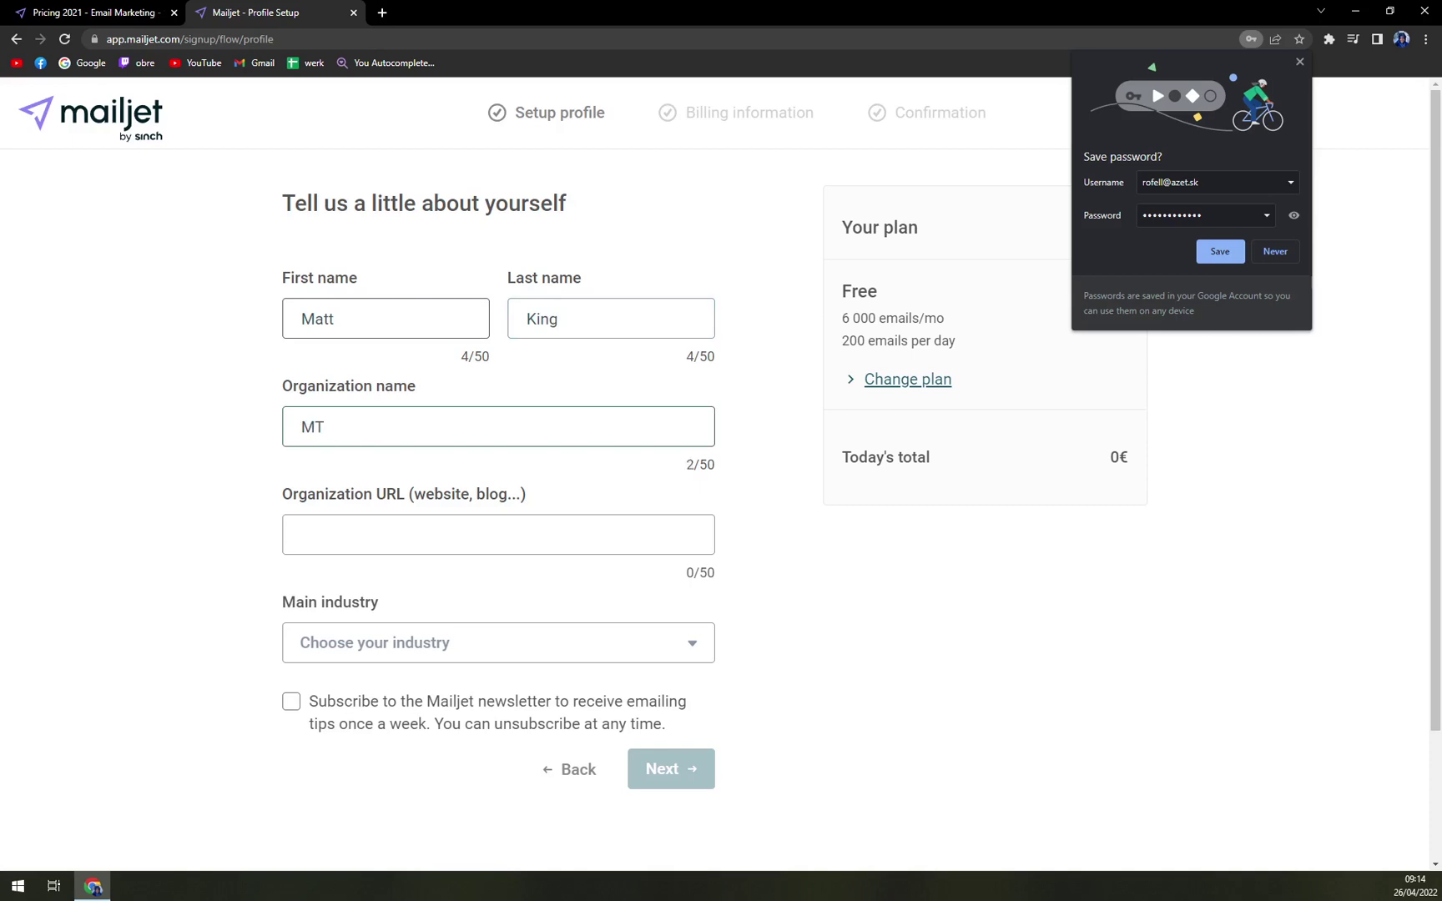
type("tutori")
key("BackSpace")
key("BackSpace")
key("BackSpace")
key("BackSpace")
key("BackSpace")
key("BackSpace")
key("BackSpace")
type("KGu")
key("BackSpace")
key("BackSpace")
type("Tutoriial")
key("BackSpace")
key("BackSpace")
key("BackSpace")
type("als")
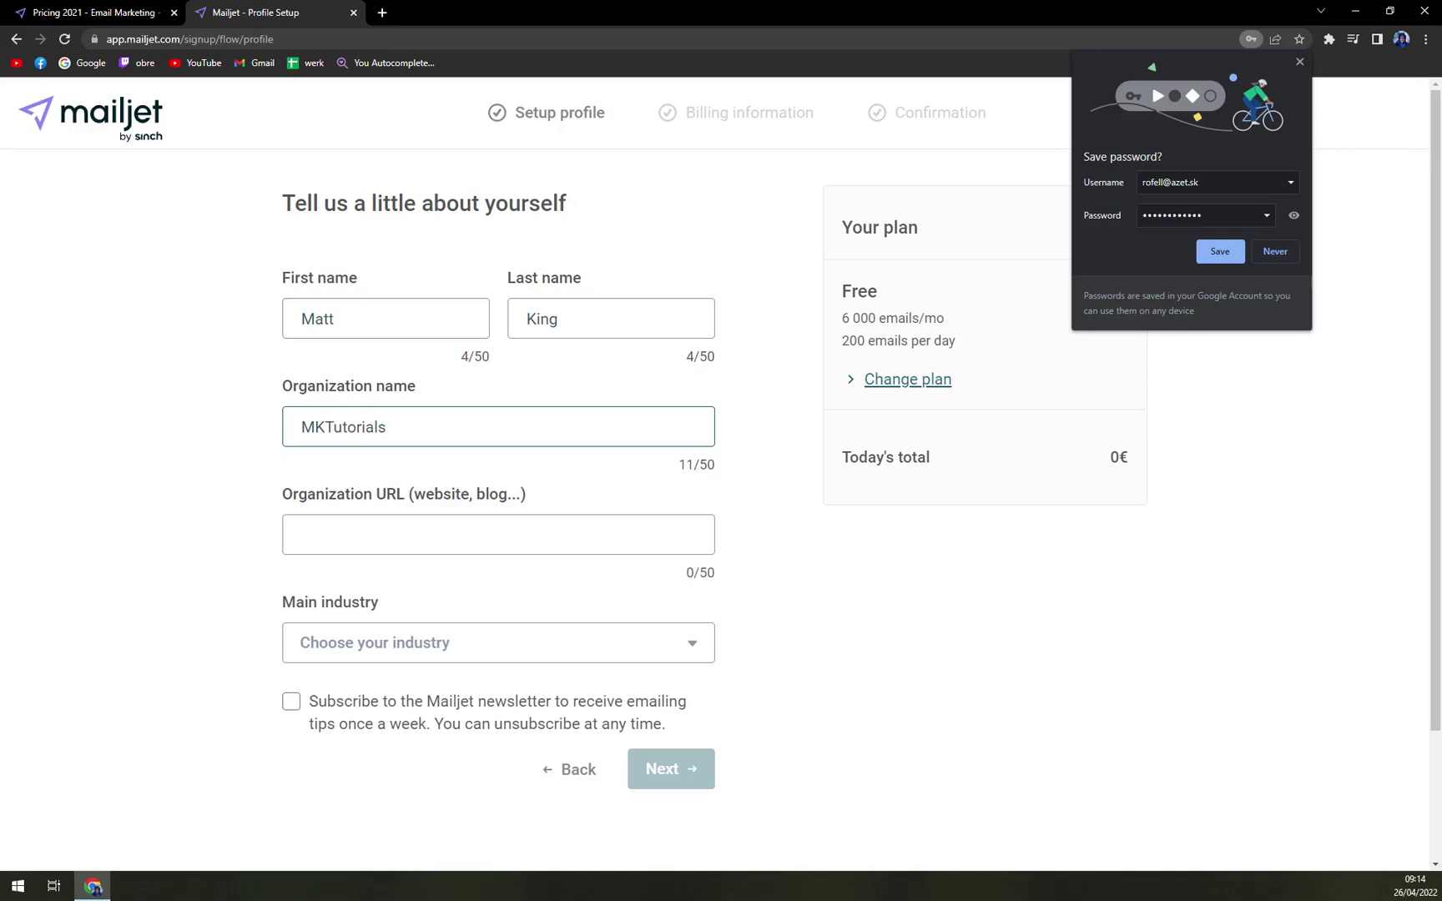
left_click(1268, 251)
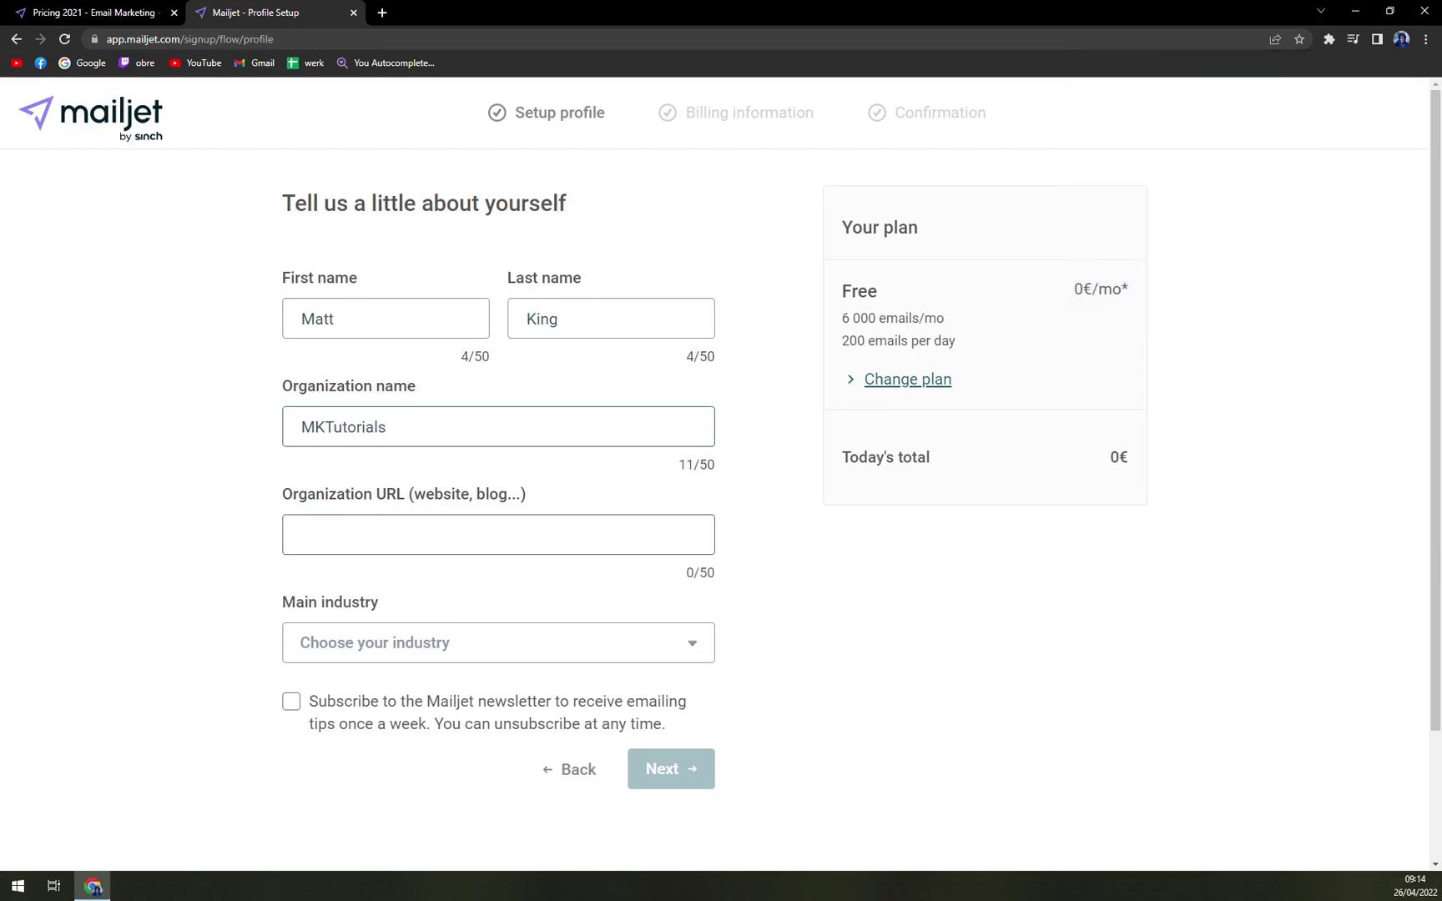
- Choose Food and Spirits as industry, enter the organization website and subscribe to the weekly tips newsletter
left_click(302, 535)
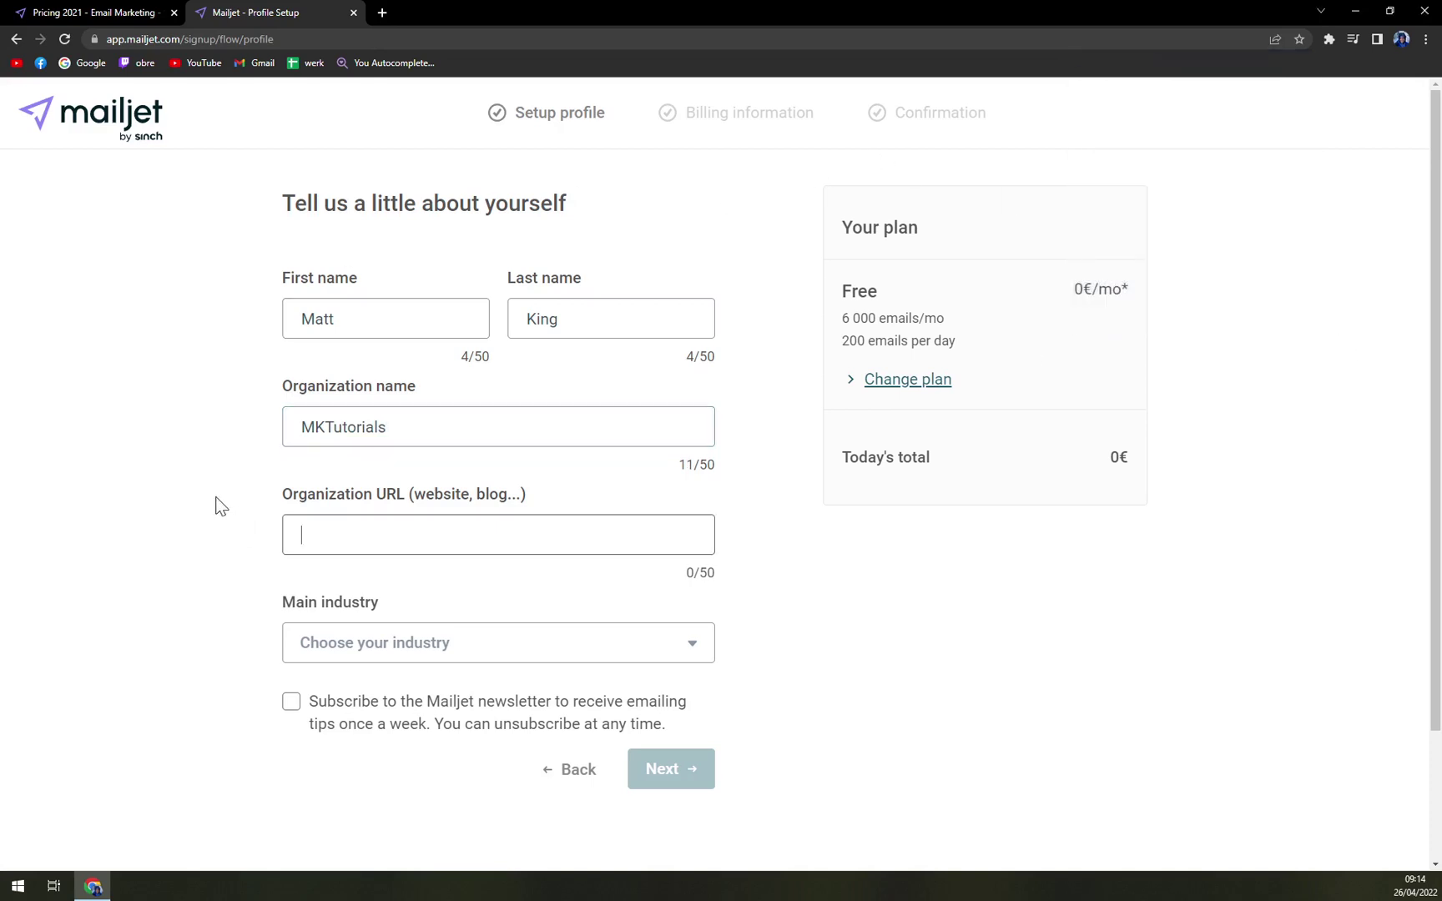
left_click(359, 655)
scroll(363, 659, "down", 2)
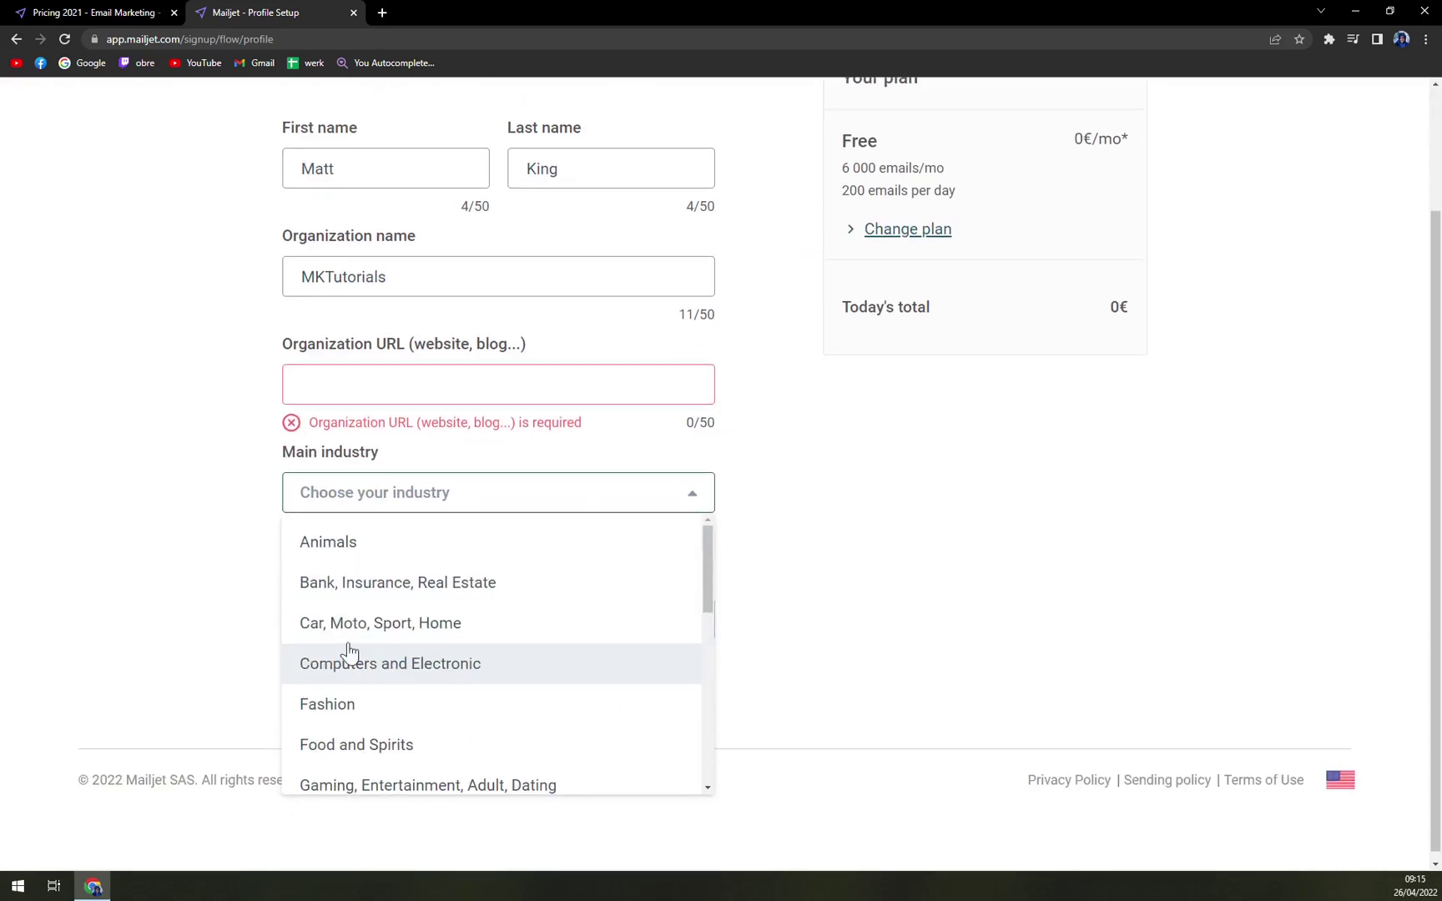
left_click(380, 750)
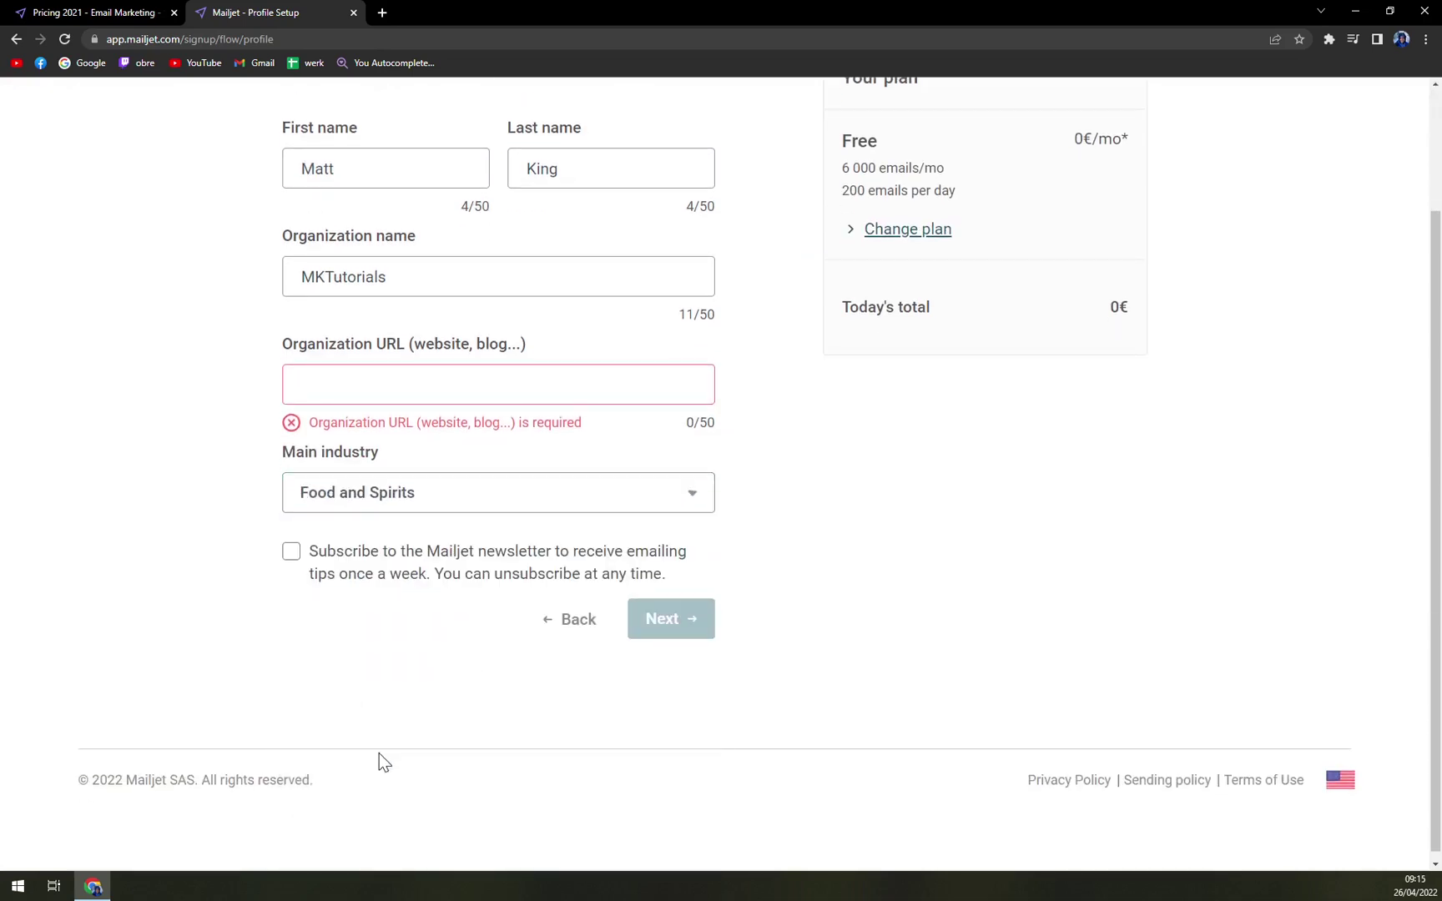
left_click(400, 384)
type("a")
key("BackSpace")
type("aze")
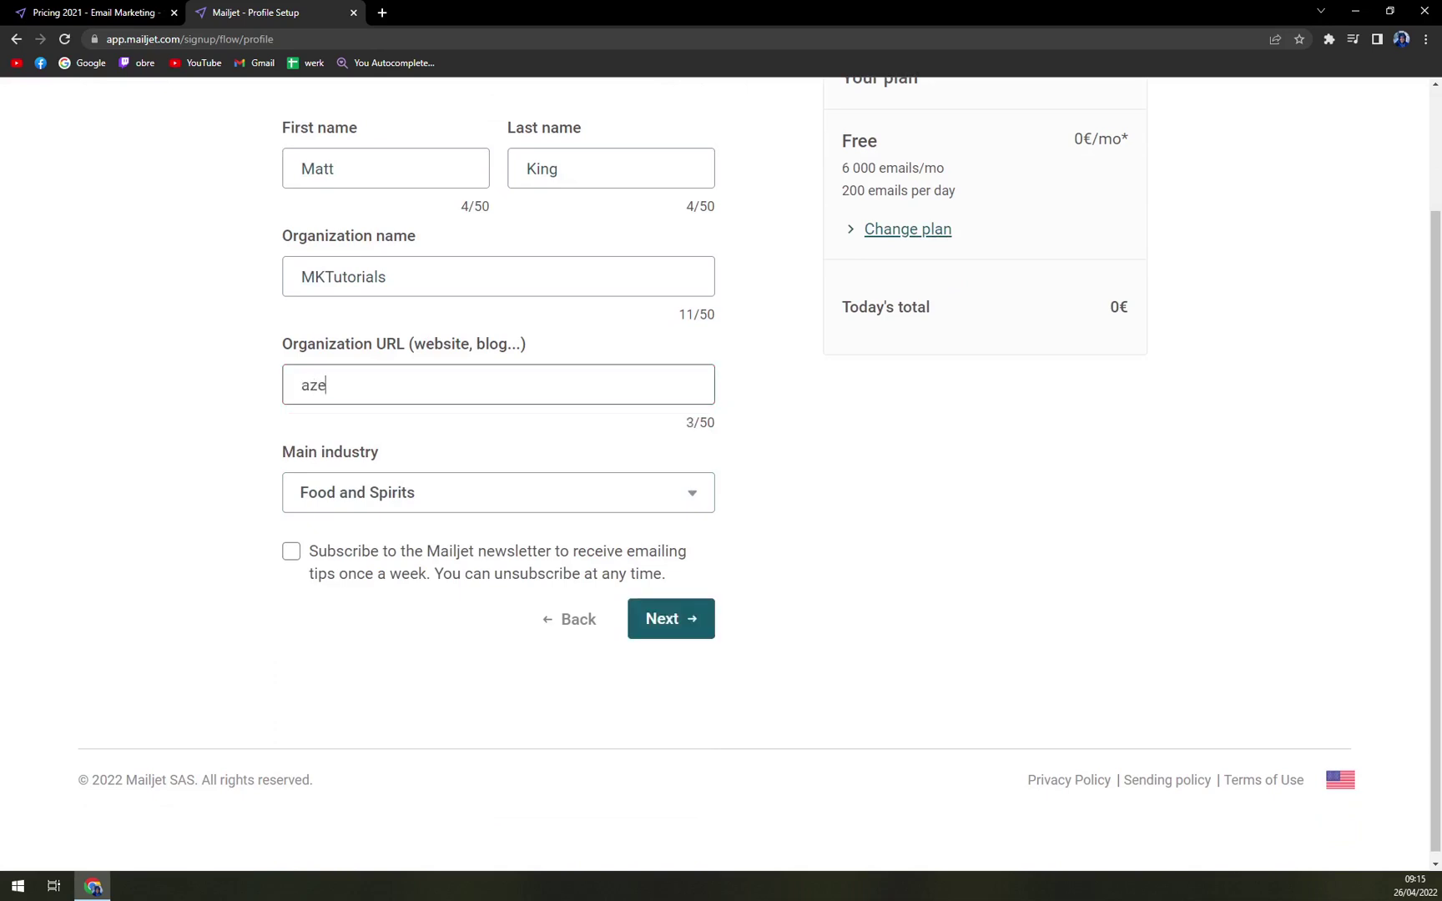
type("t.sk")
left_click(290, 553)
- Complete the 0€ order without payment details, review the Thanks page and resend the activation email
left_click(674, 619)
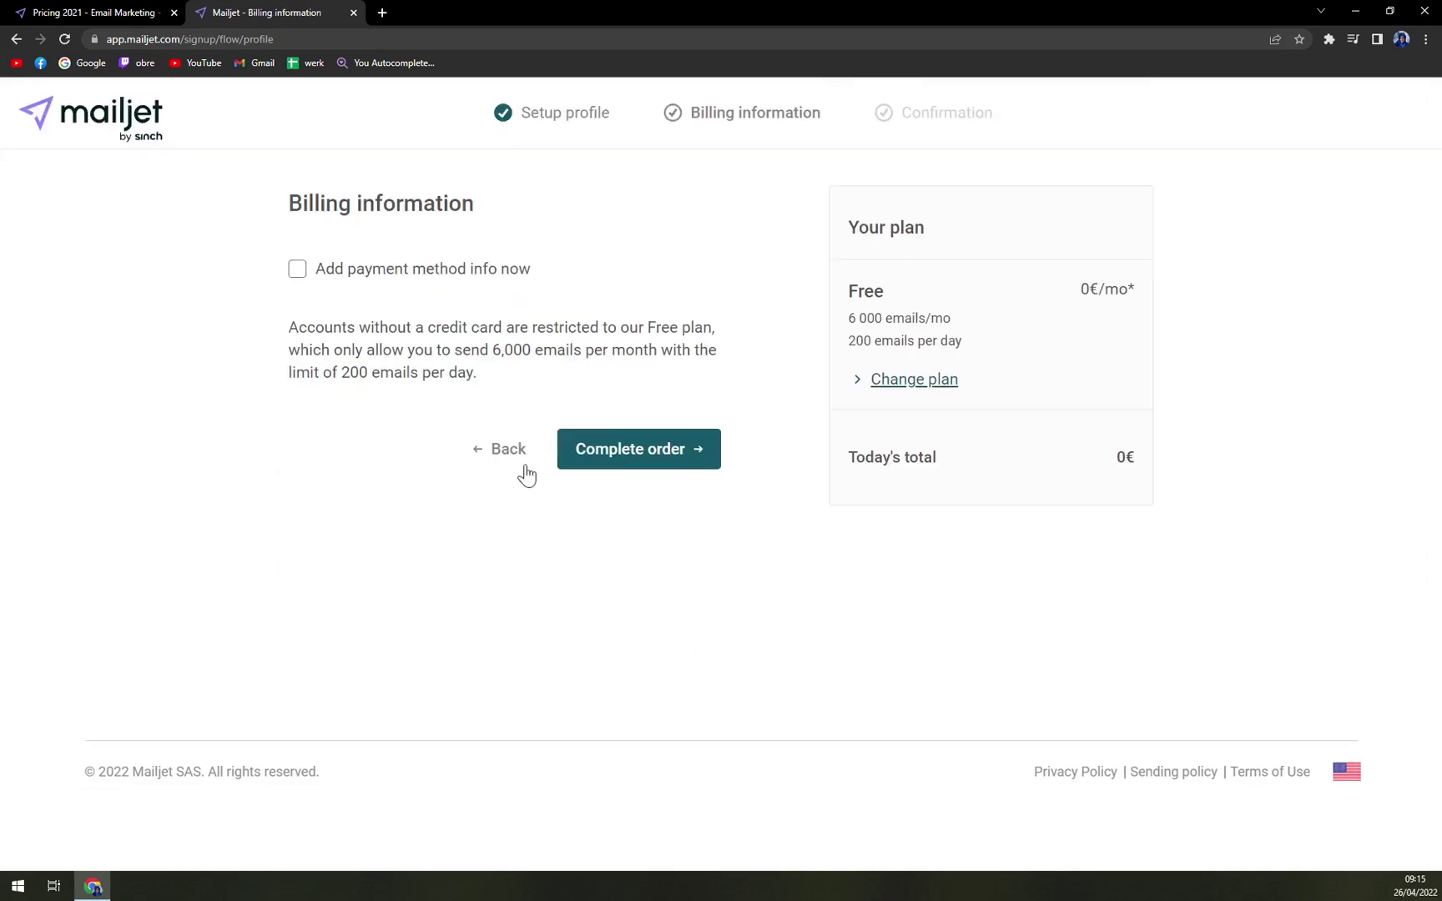
left_click(640, 459)
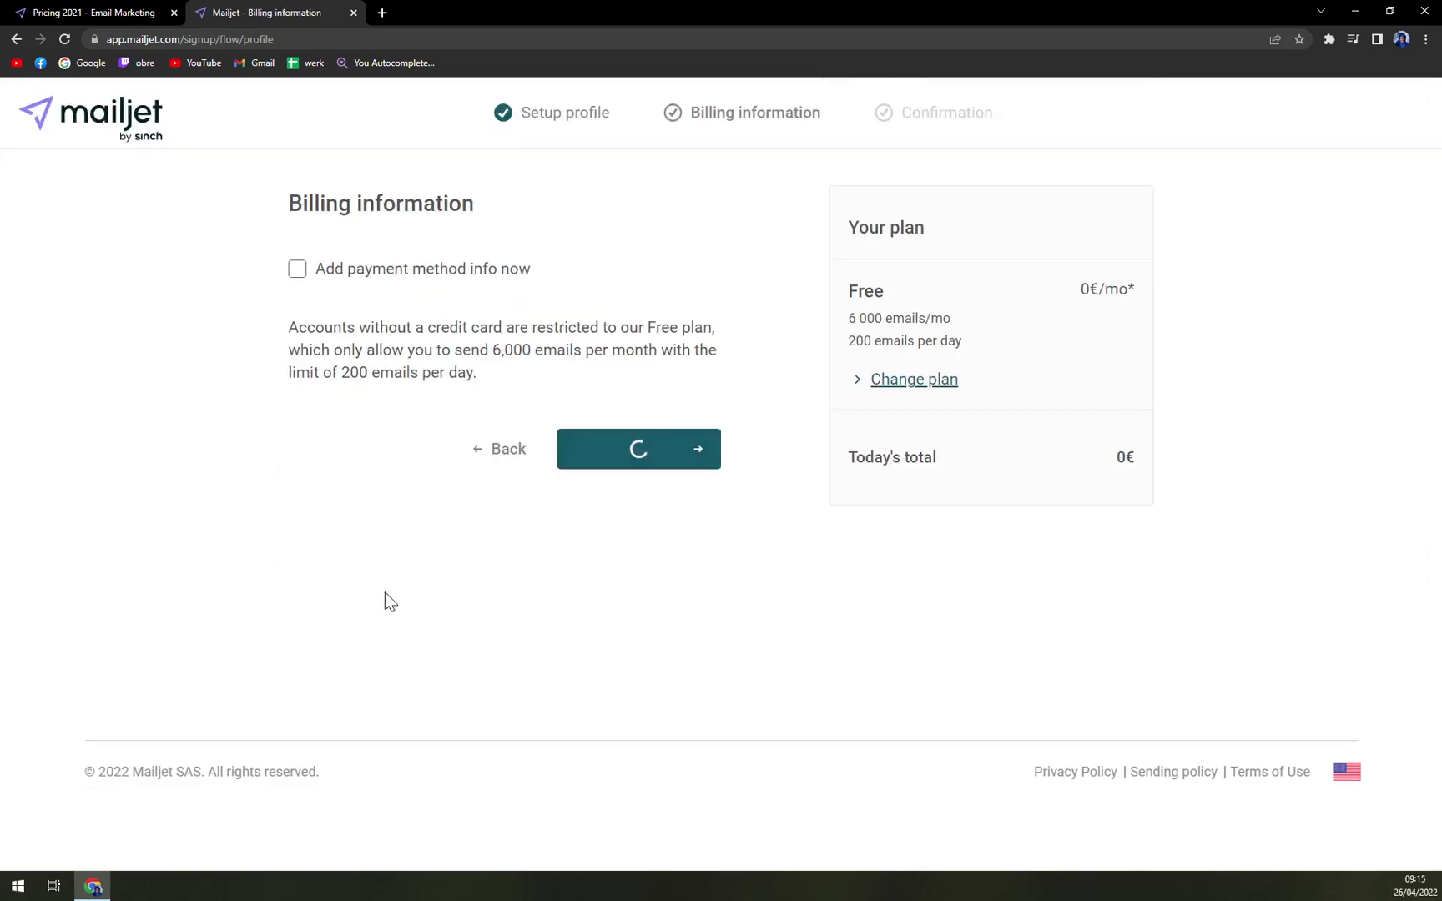
scroll(388, 469, "down", 2)
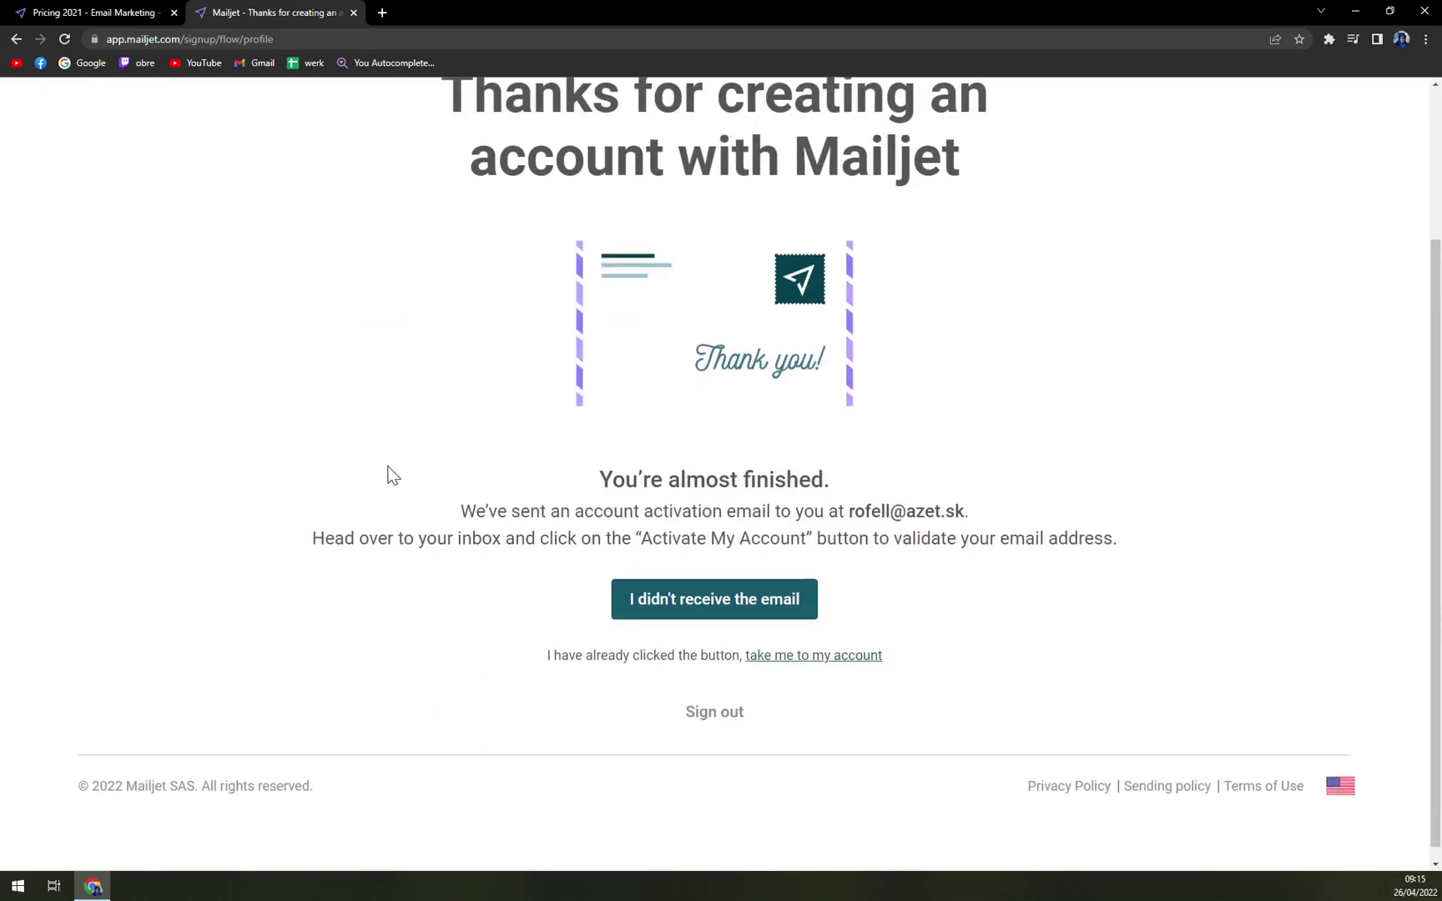
scroll(638, 572, "up", 3)
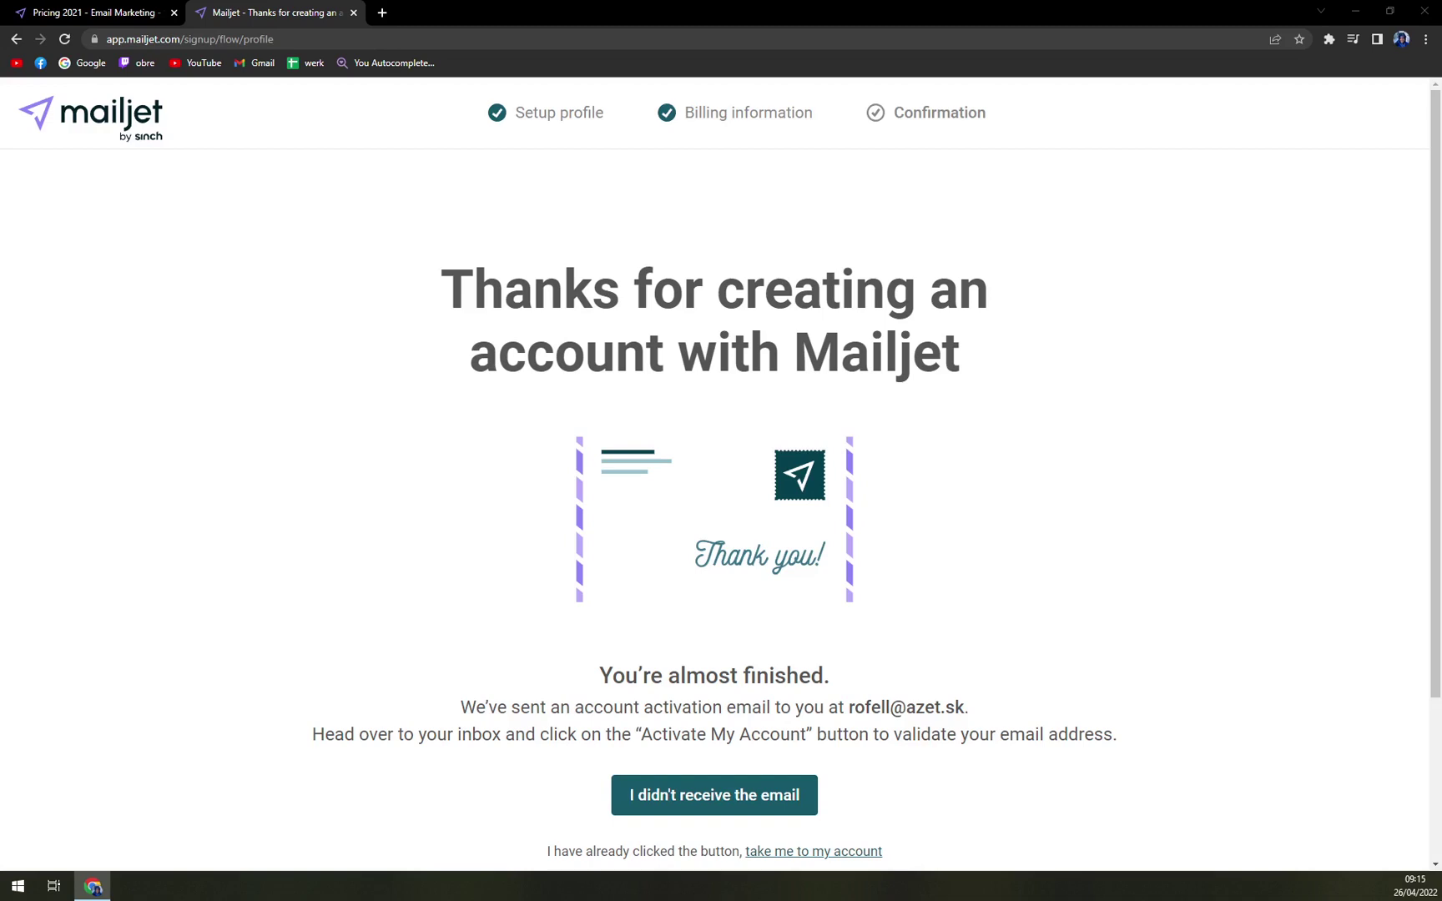
scroll(773, 601, "down", 3)
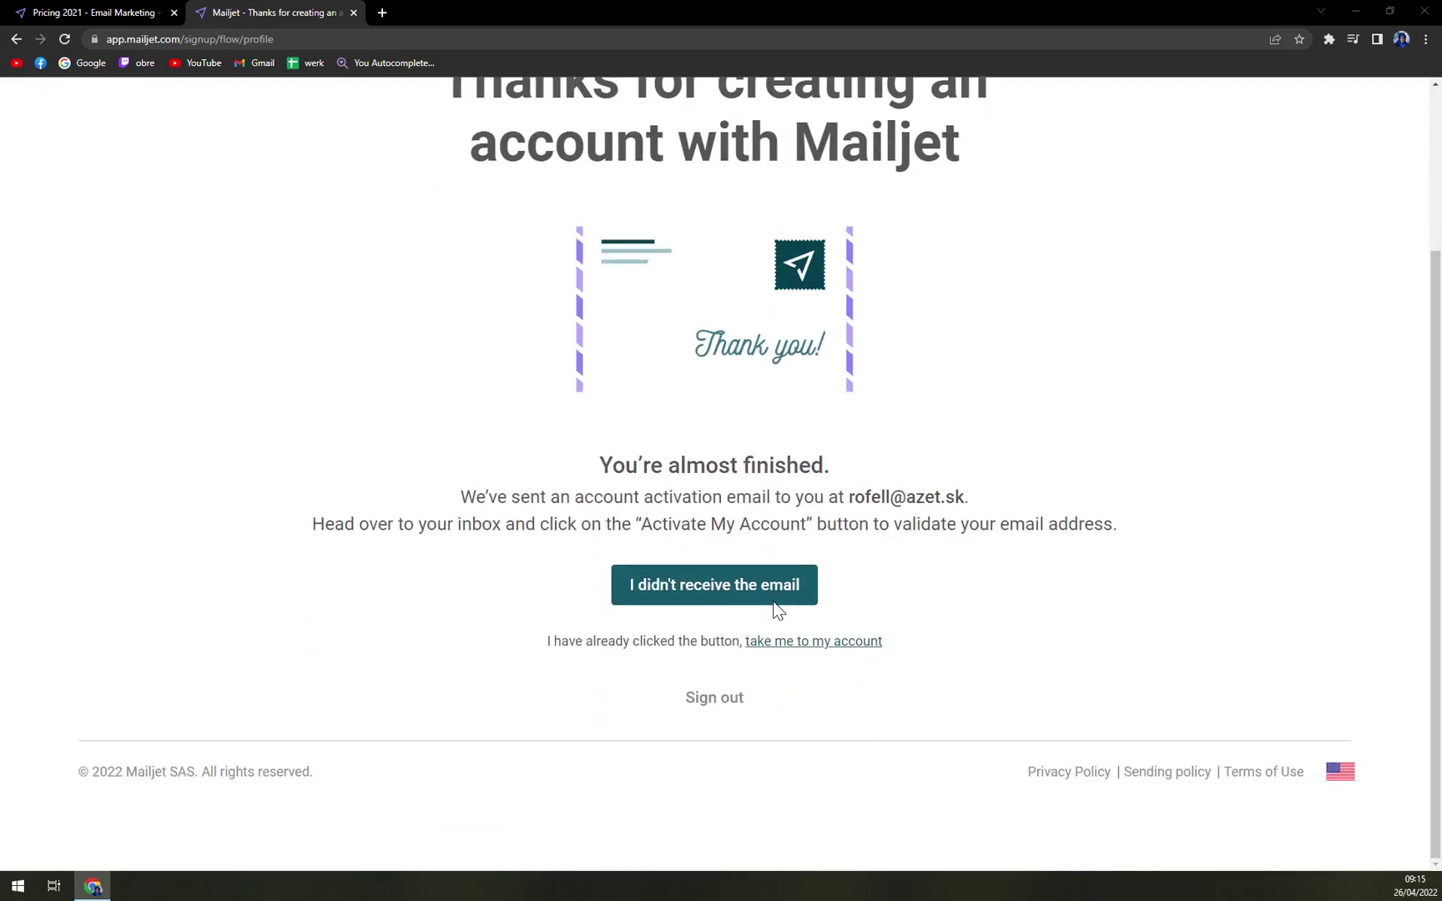
scroll(776, 612, "up", 2)
scroll(544, 605, "up", 1)
scroll(545, 605, "down", 2)
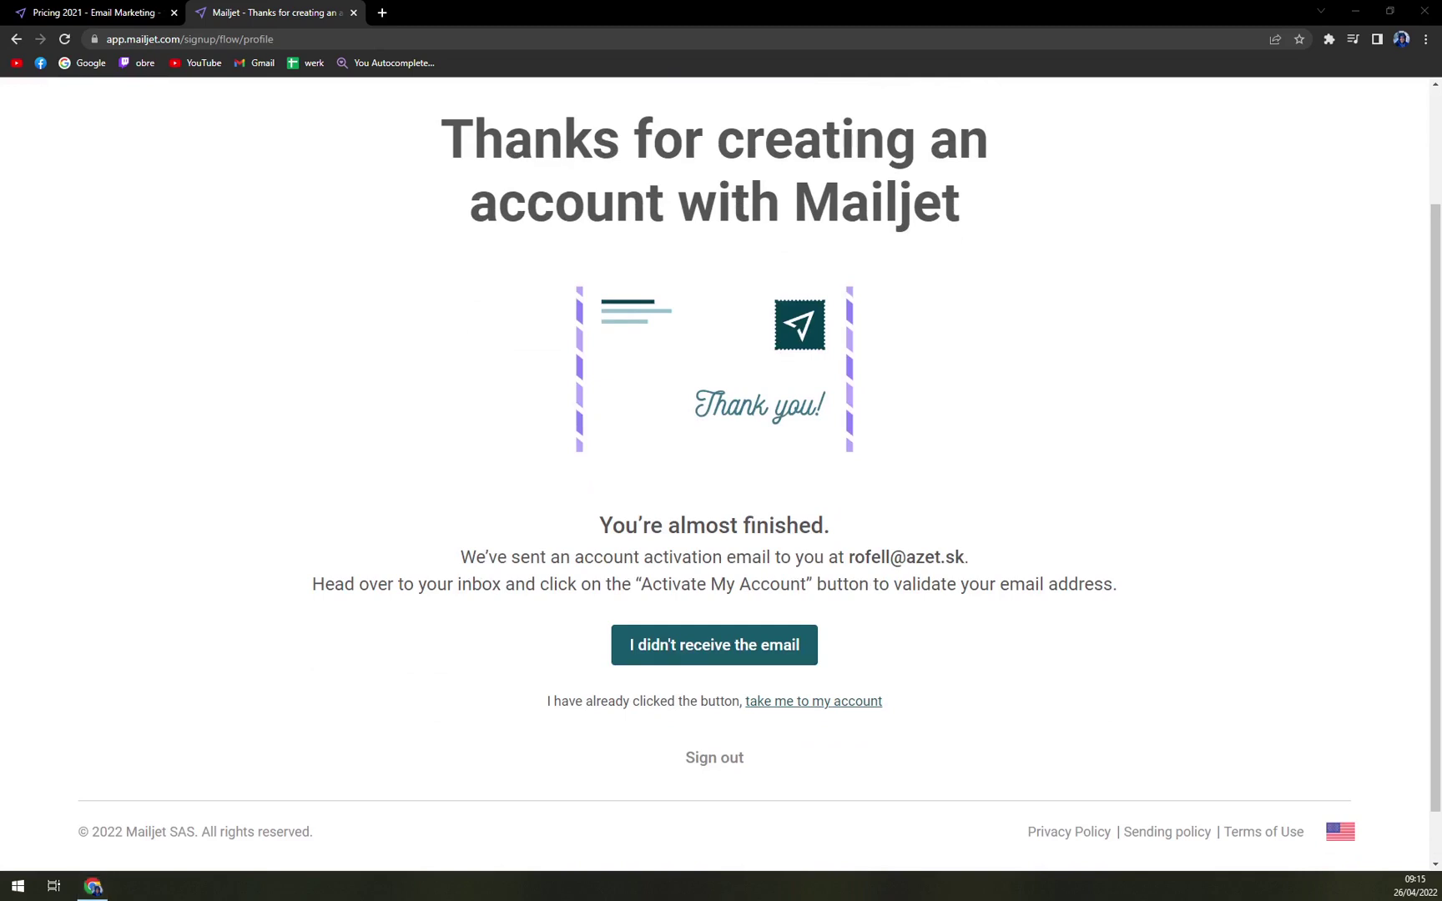
left_click(718, 652)
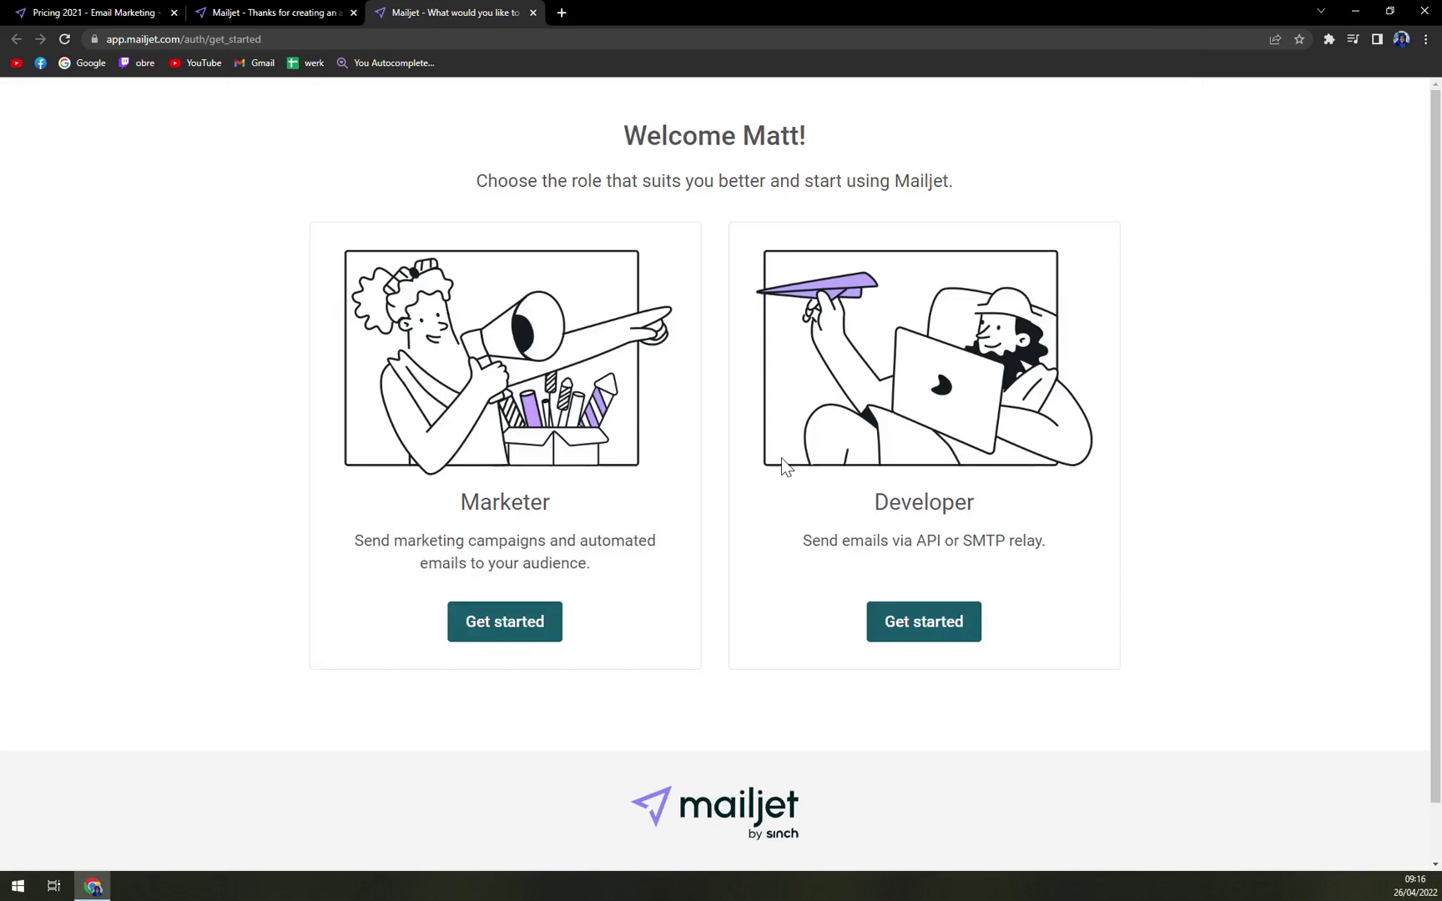
- Choose Marketer and scroll through its guide: importing contacts, designing a template and checking statistics
left_click(477, 624)
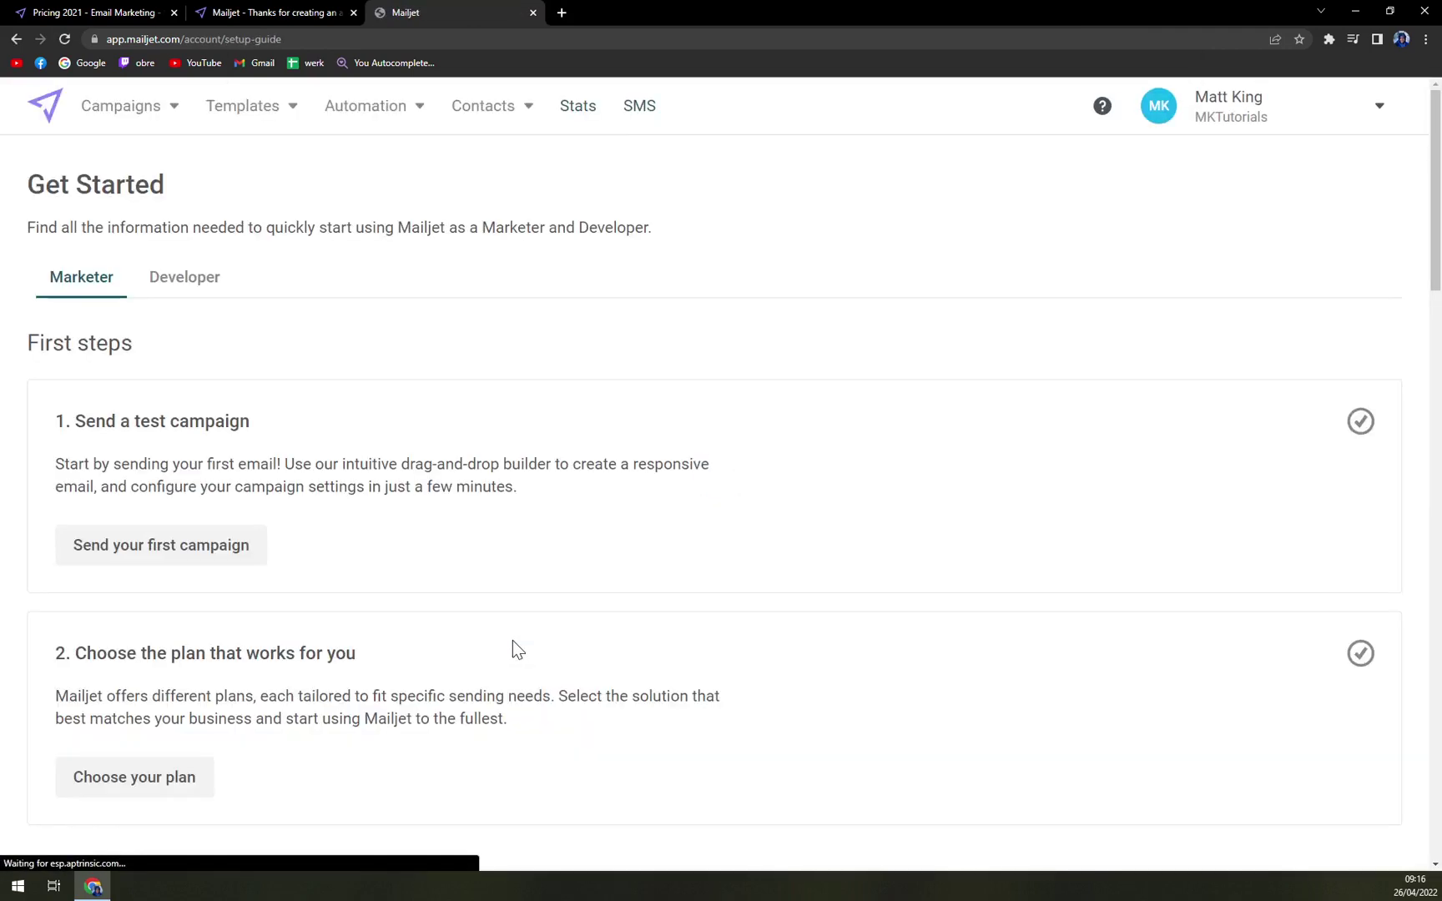
scroll(309, 480, "down", 20)
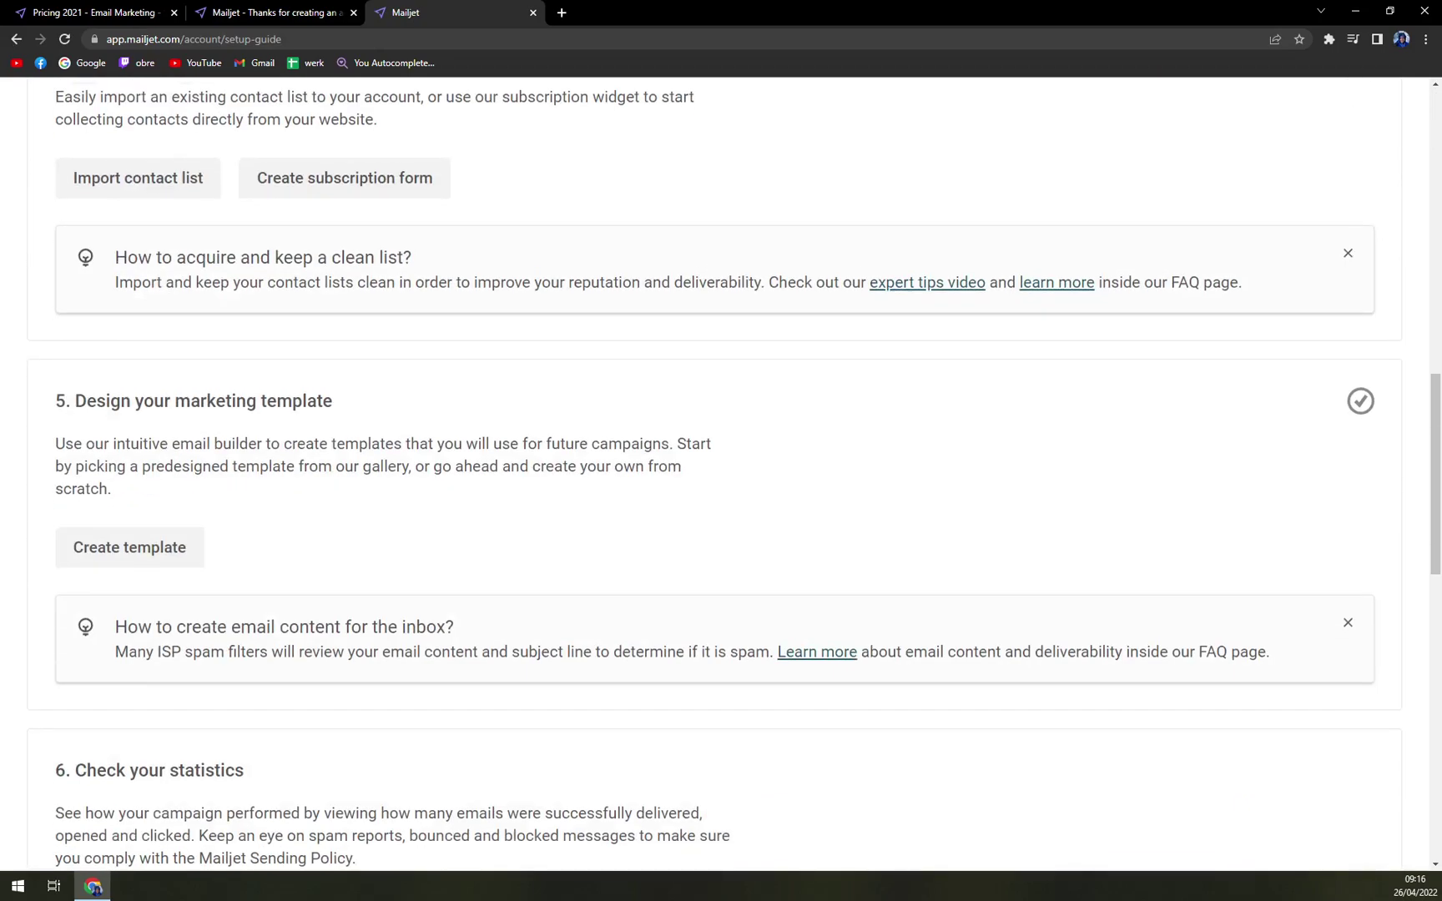
scroll(348, 468, "up", 20)
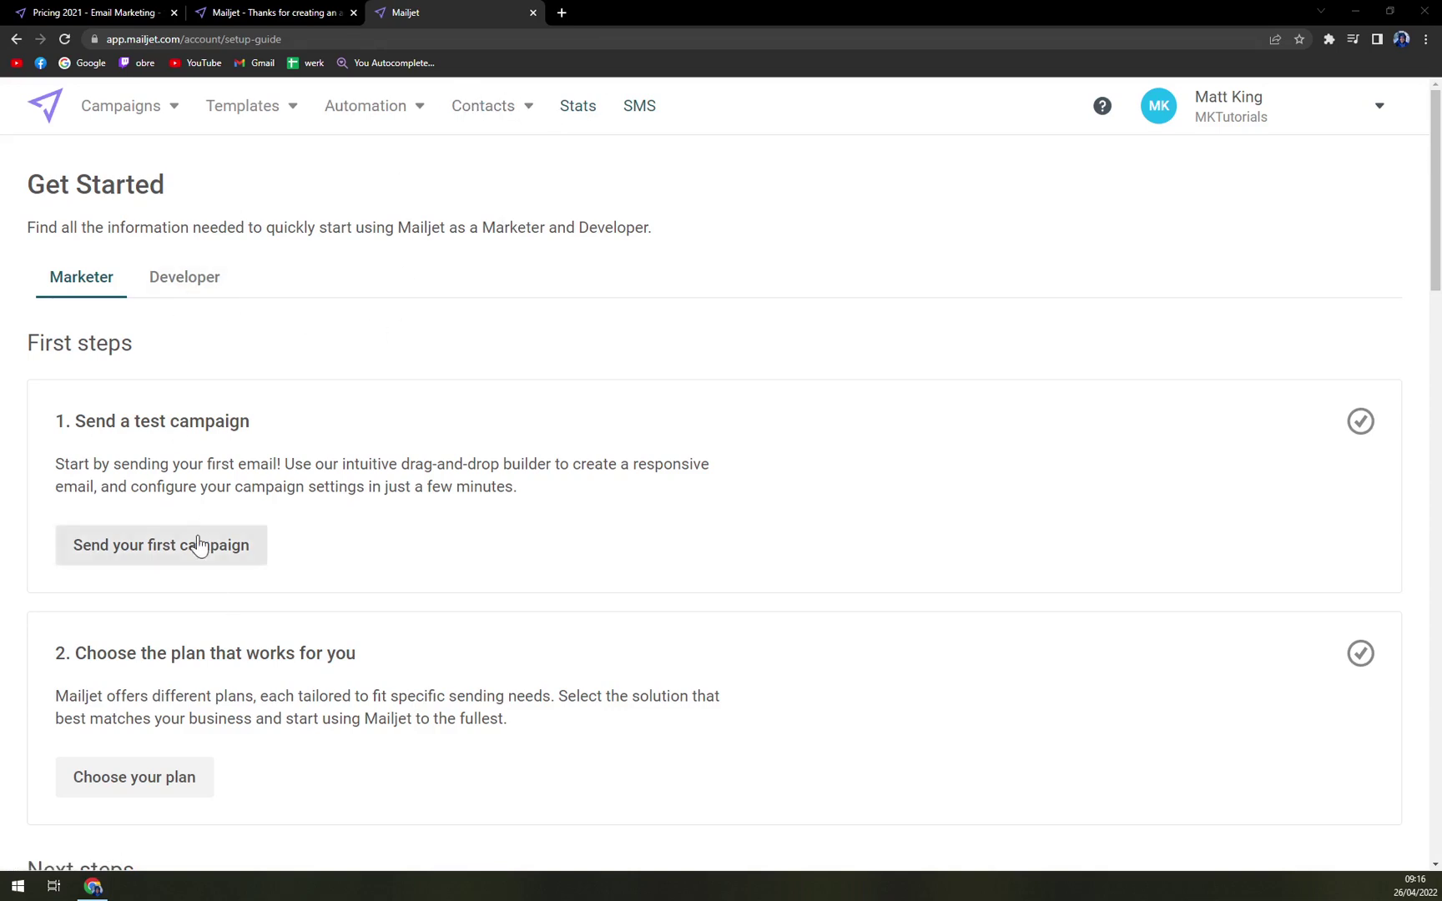
left_click_drag(67, 429, 308, 424)
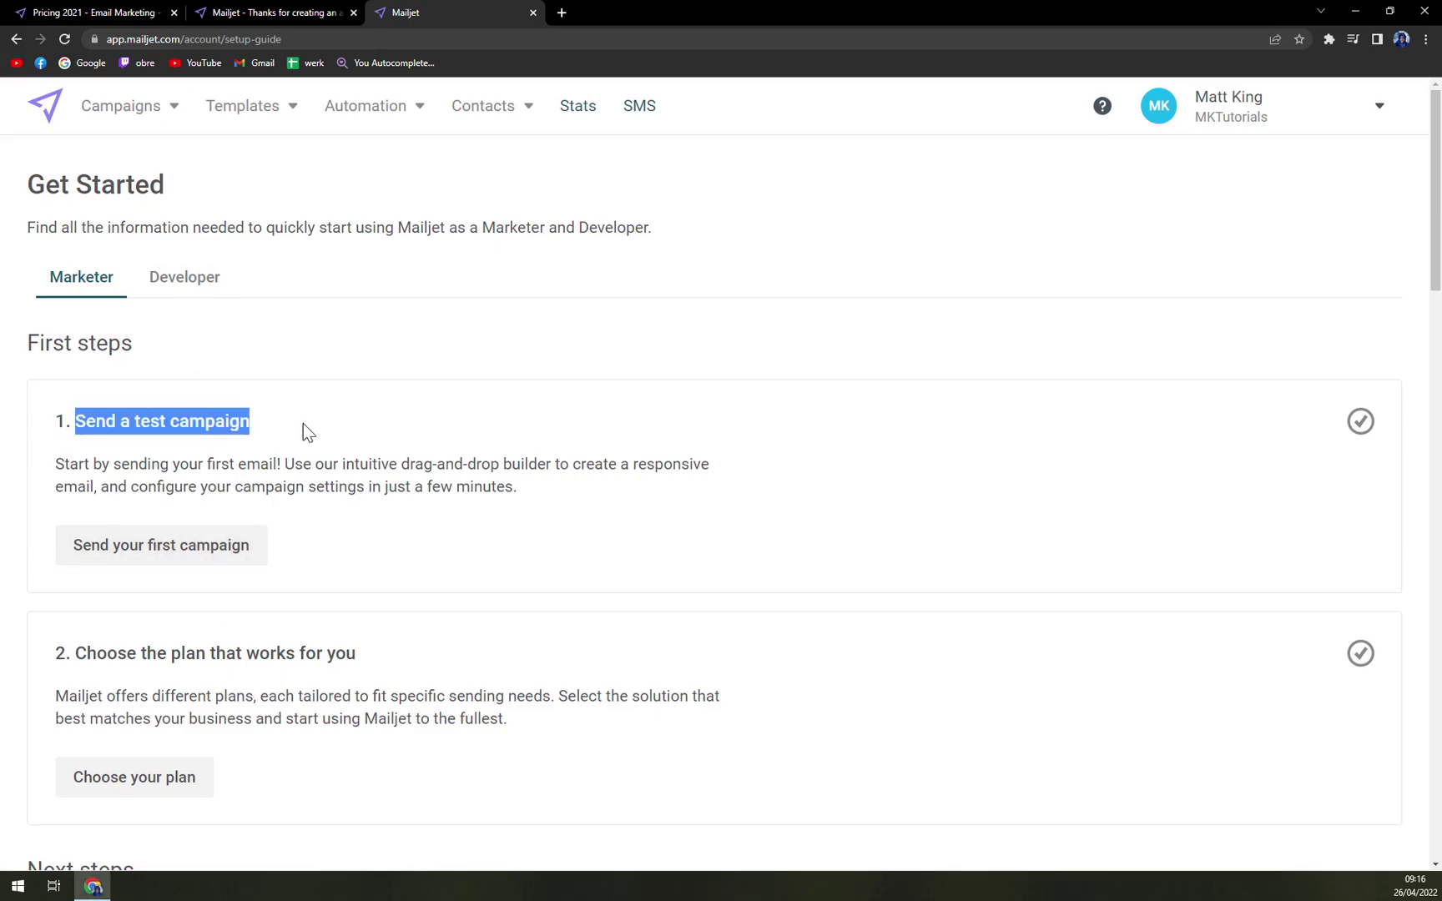
left_click(310, 424)
scroll(427, 561, "down", 8)
scroll(428, 557, "down", 15)
scroll(428, 556, "up", 3)
scroll(722, 593, "up", 15)
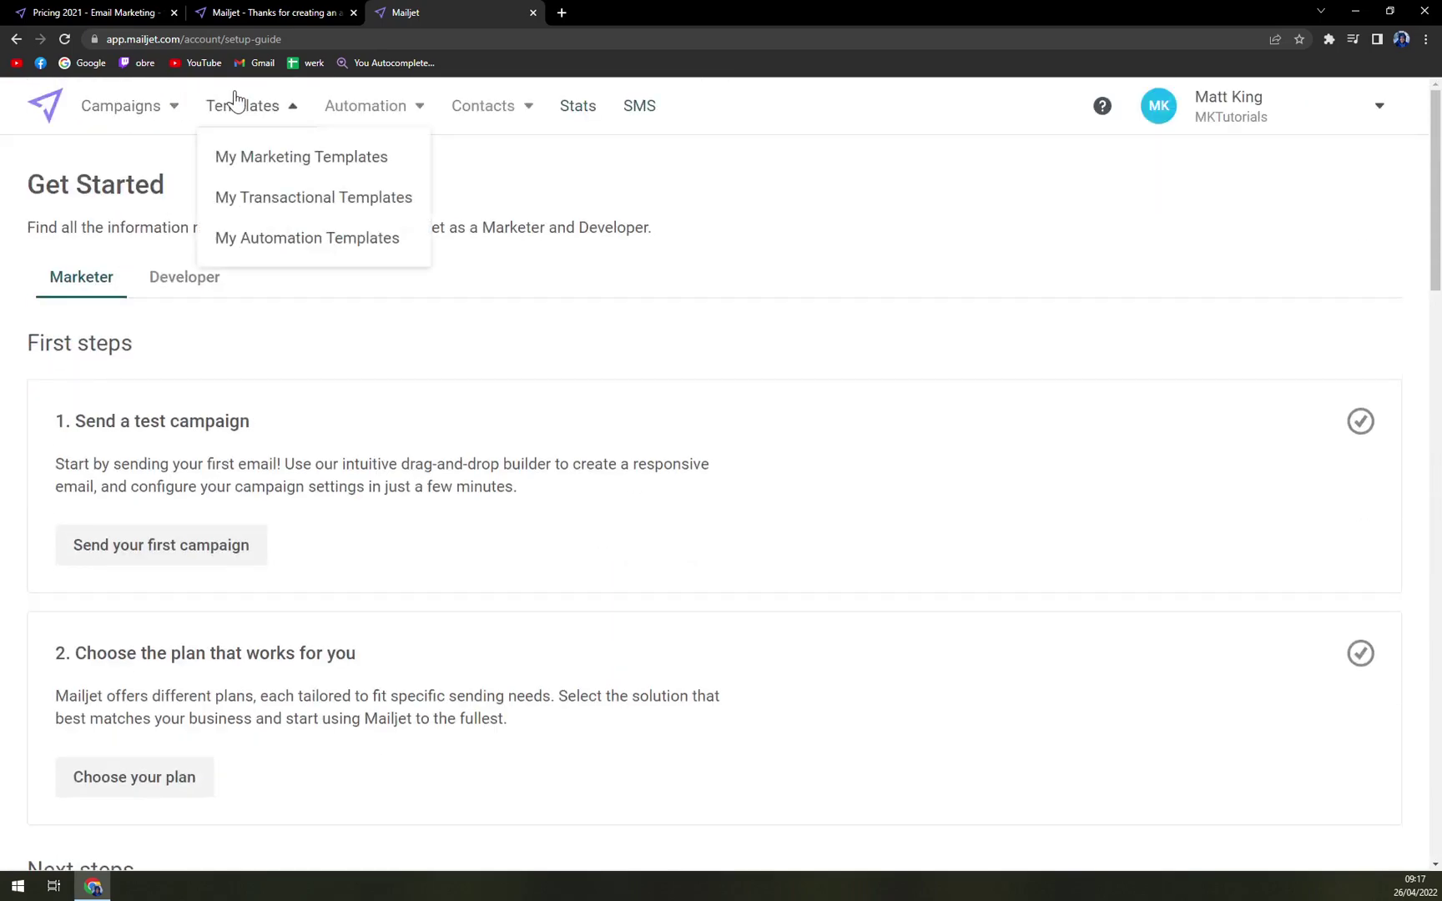
- From Campaigns > My campaigns, create a new untitled campaign and view its empty details
left_click(129, 109)
left_click(111, 156)
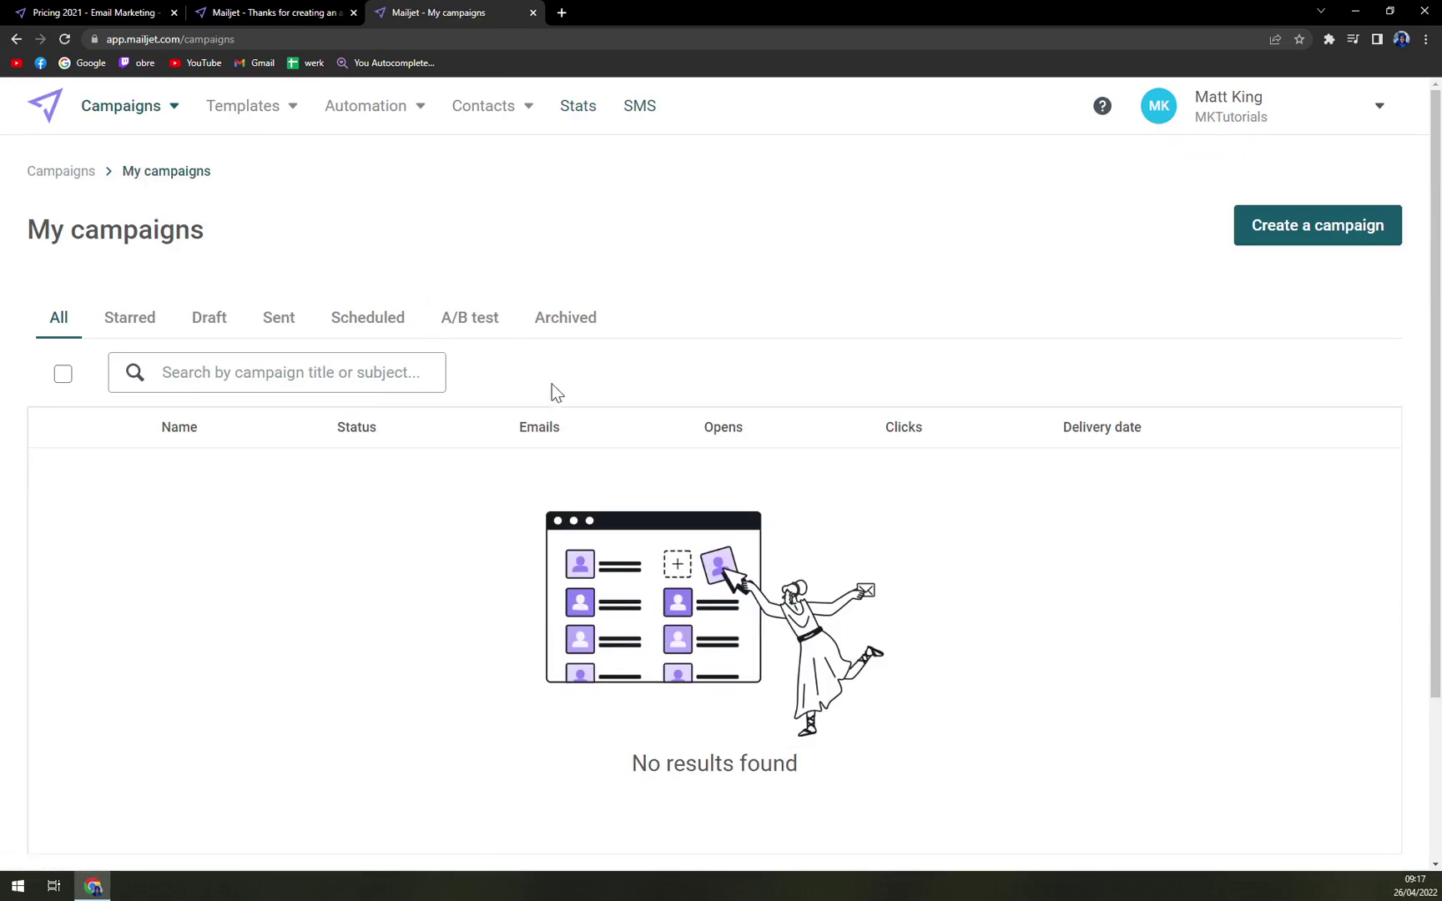
scroll(547, 395, "down", 3)
scroll(709, 541, "up", 3)
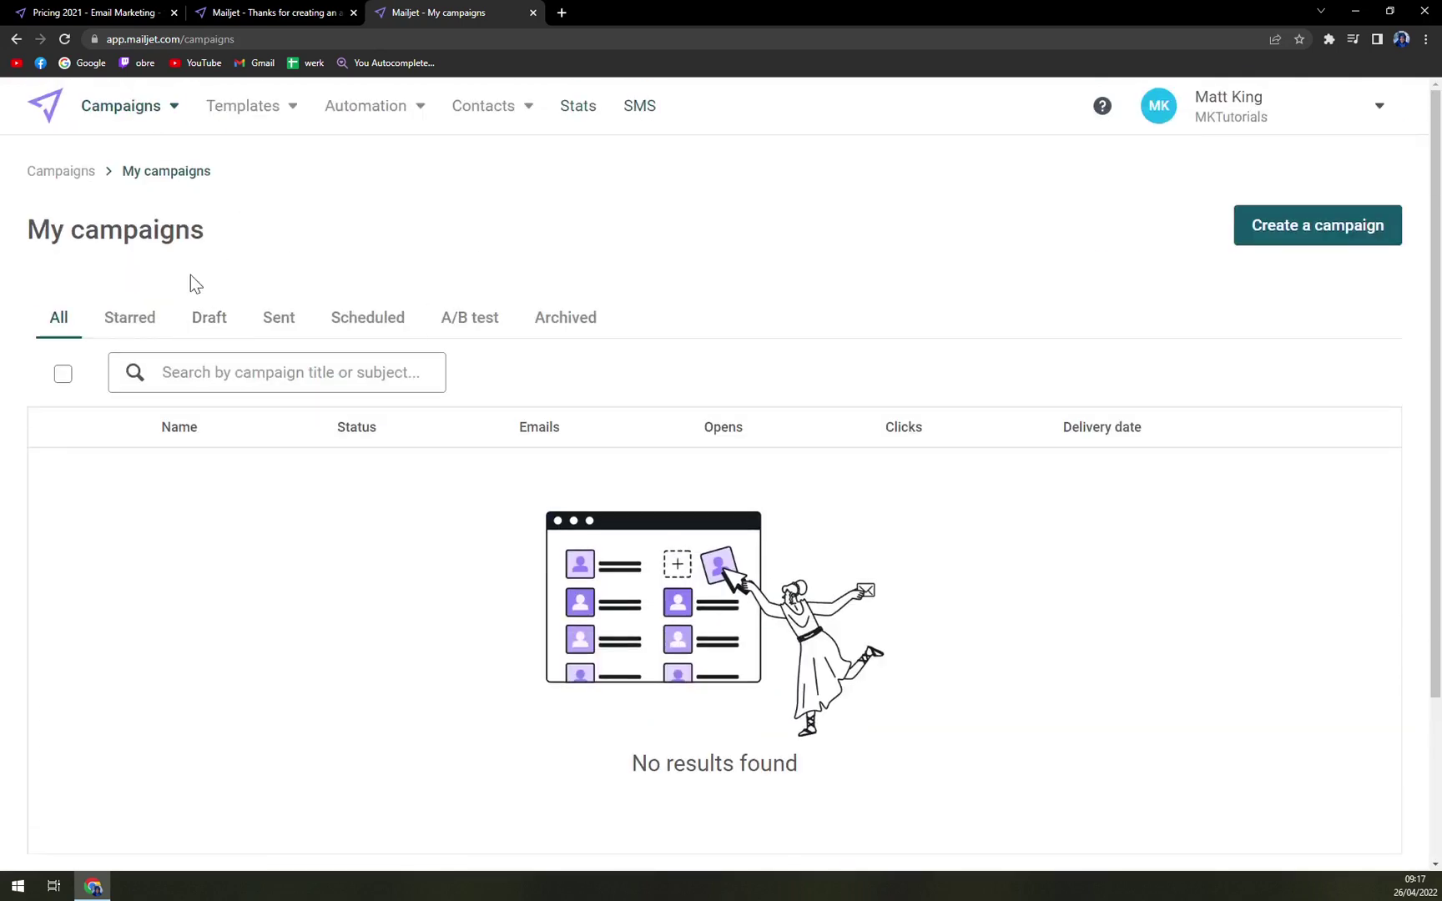
left_click(1254, 240)
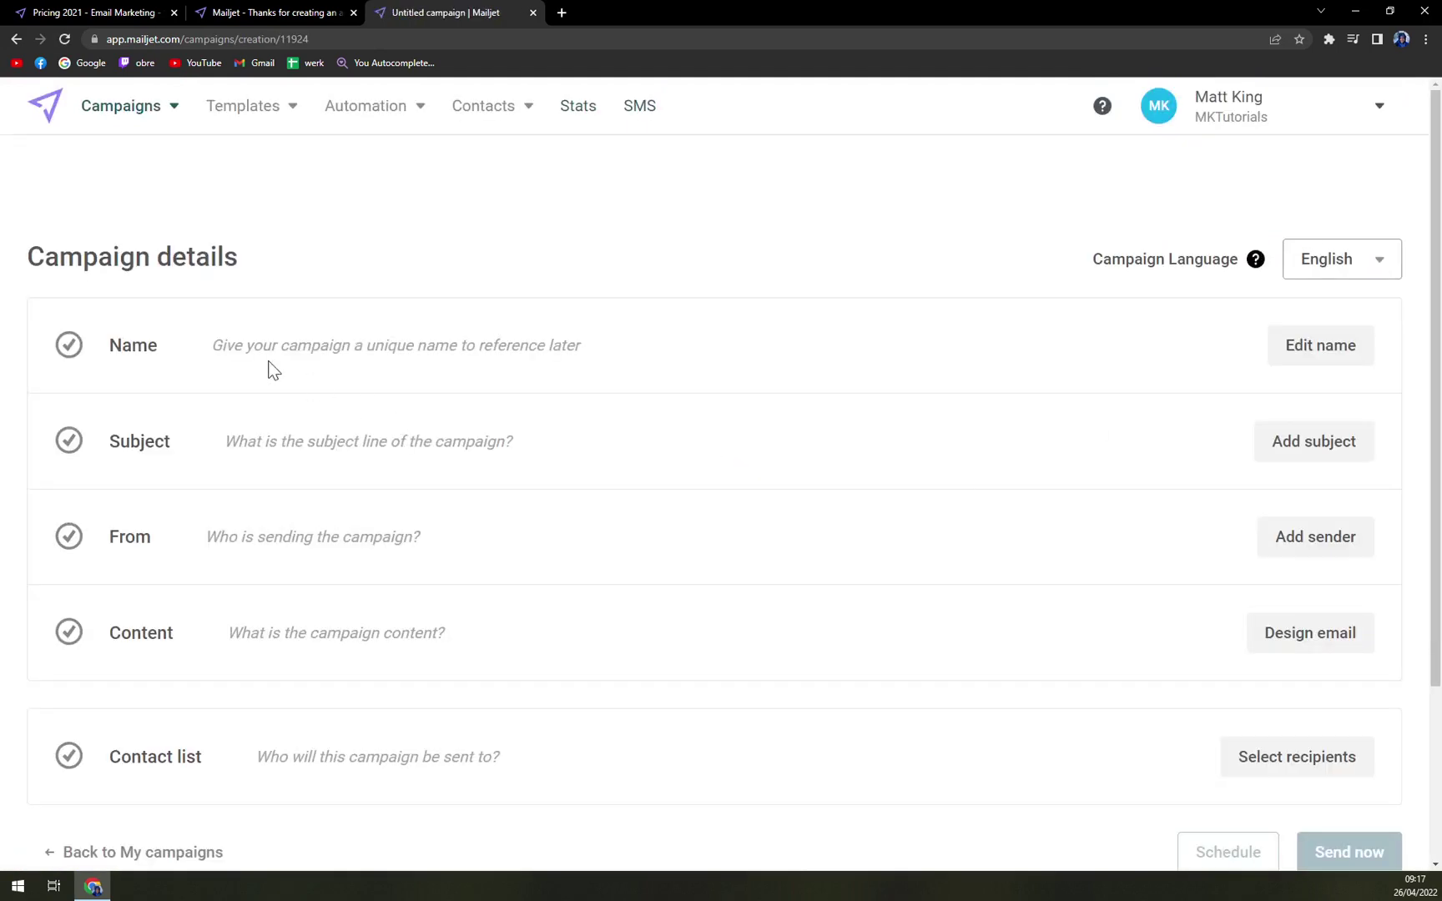
scroll(242, 361, "down", 3)
scroll(481, 533, "up", 3)
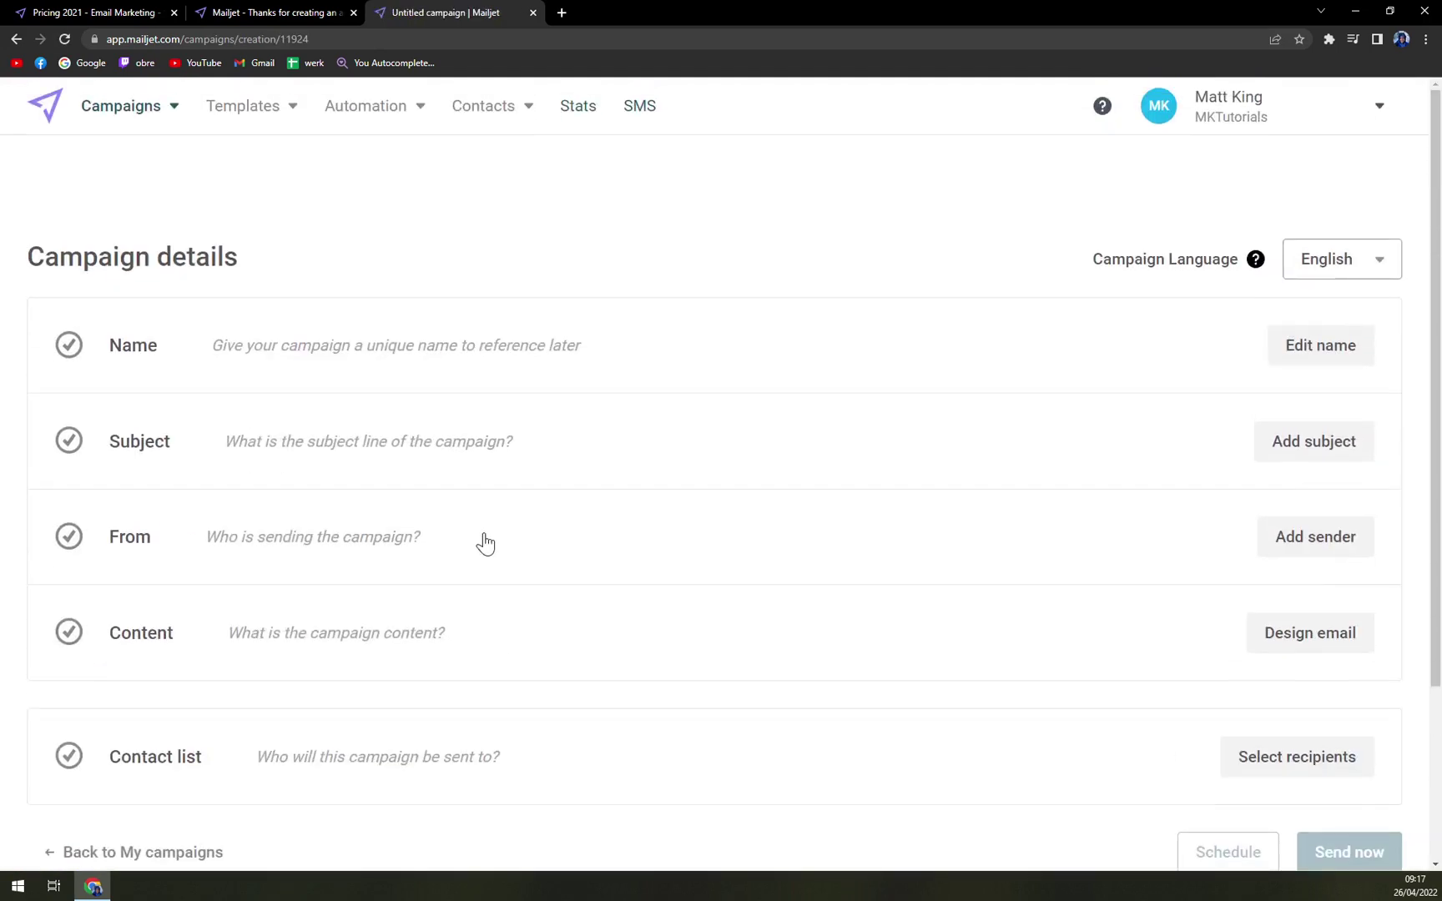